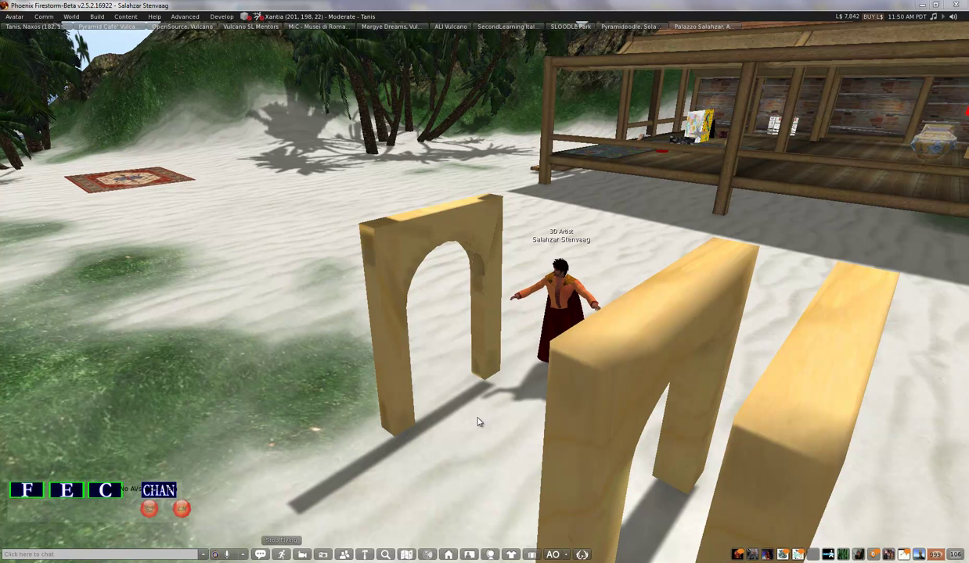
Orbit and zoom around the avatar, the arches and the hut to inspect them
{"action": "mouse_move", "coordinate": [484, 291]}
{"action": "left_mouse_down", "text": "alt"}
{"action": "mouse_move", "coordinate": [491, 298]}
{"action": "mouse_move", "coordinate": [480, 292]}
{"action": "mouse_move", "coordinate": [491, 287]}
{"action": "mouse_move", "coordinate": [485, 278]}
{"action": "mouse_move", "coordinate": [484, 293]}
{"action": "mouse_move", "coordinate": [502, 281]}
{"action": "mouse_move", "coordinate": [485, 290]}
{"action": "left_mouse_up", "text": "alt"}
{"action": "left_click_drag", "start_coordinate": [620, 306], "coordinate": [484, 293], "text": "alt"}
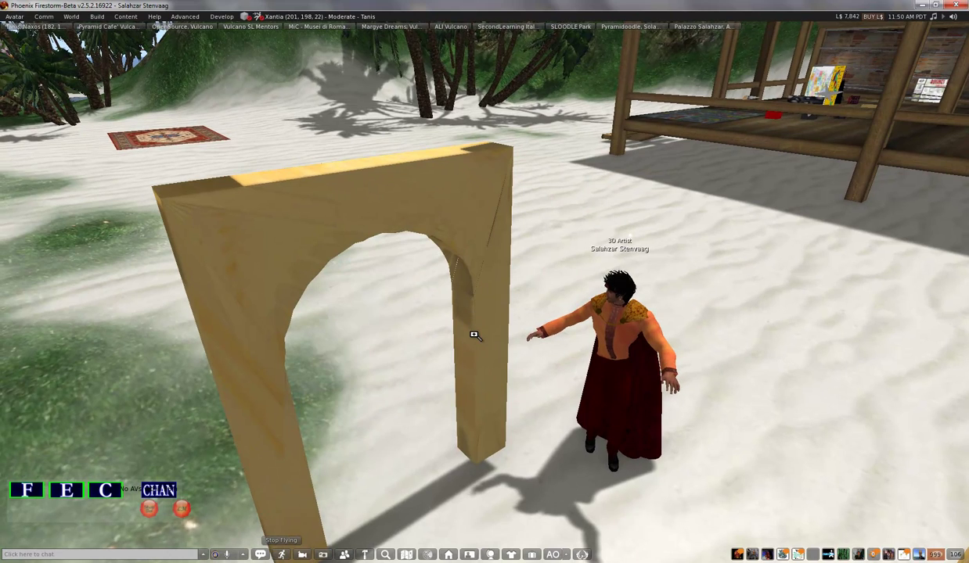
{"action": "left_click_drag", "start_coordinate": [479, 332], "coordinate": [478, 331], "text": "alt"}
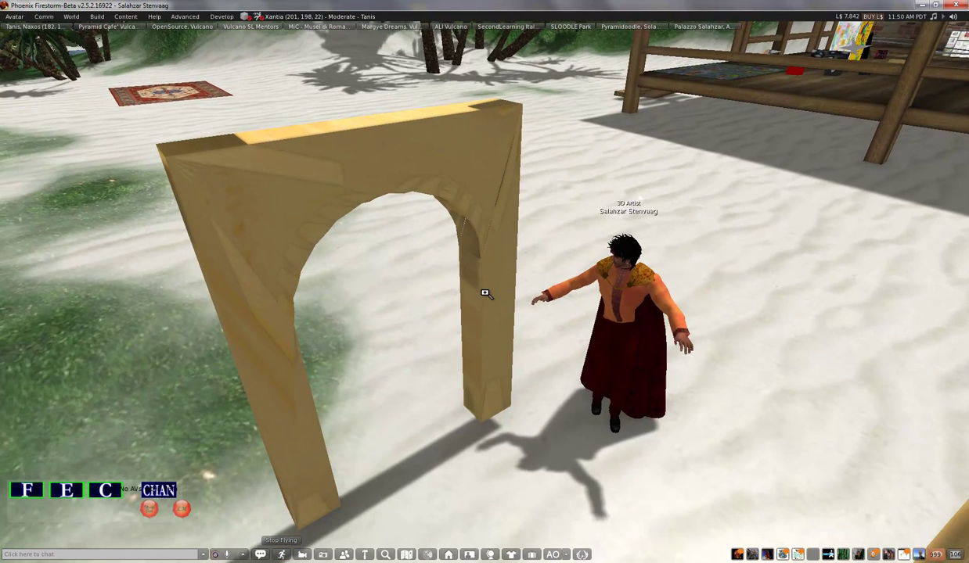
{"action": "left_click_drag", "start_coordinate": [486, 296], "coordinate": [428, 338], "text": "alt"}
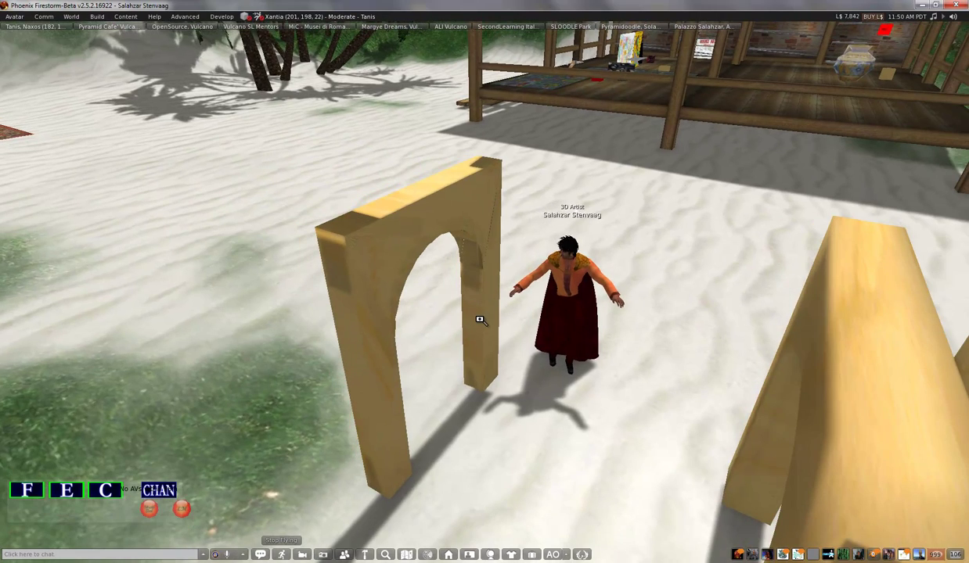
{"action": "left_click_drag", "start_coordinate": [488, 302], "coordinate": [485, 294], "text": "alt"}
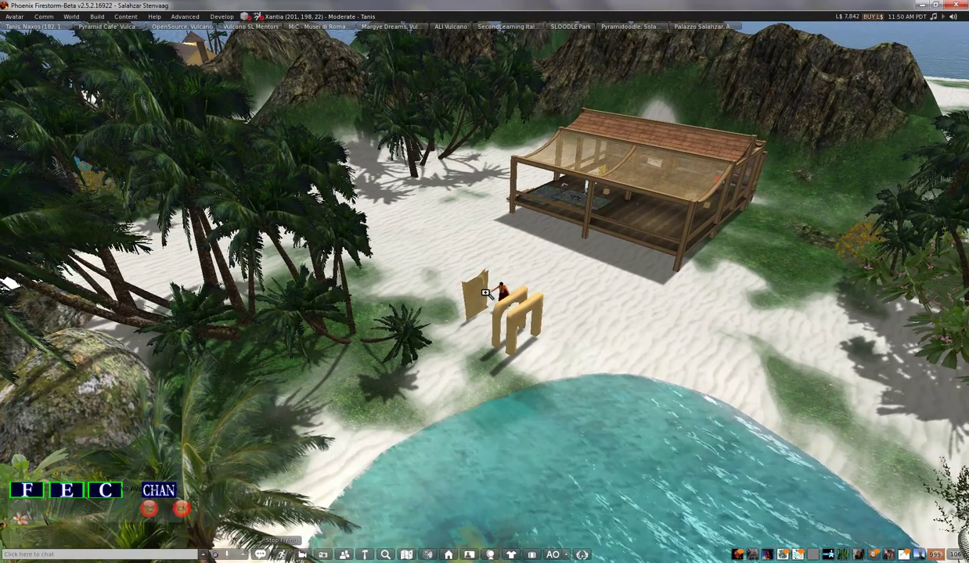
{"action": "left_click_drag", "start_coordinate": [486, 293], "coordinate": [485, 293], "text": "alt"}
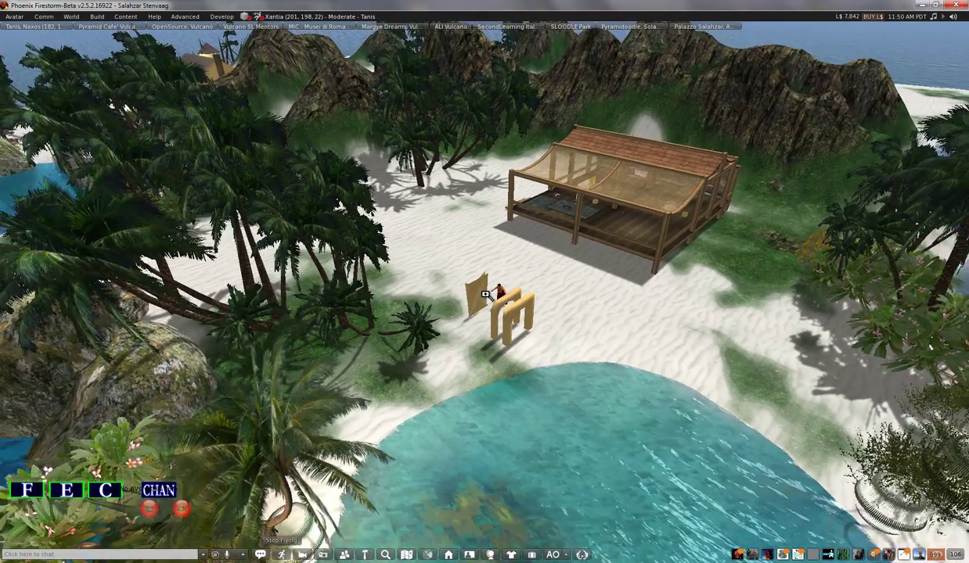
{"action": "key", "text": "Escape"}
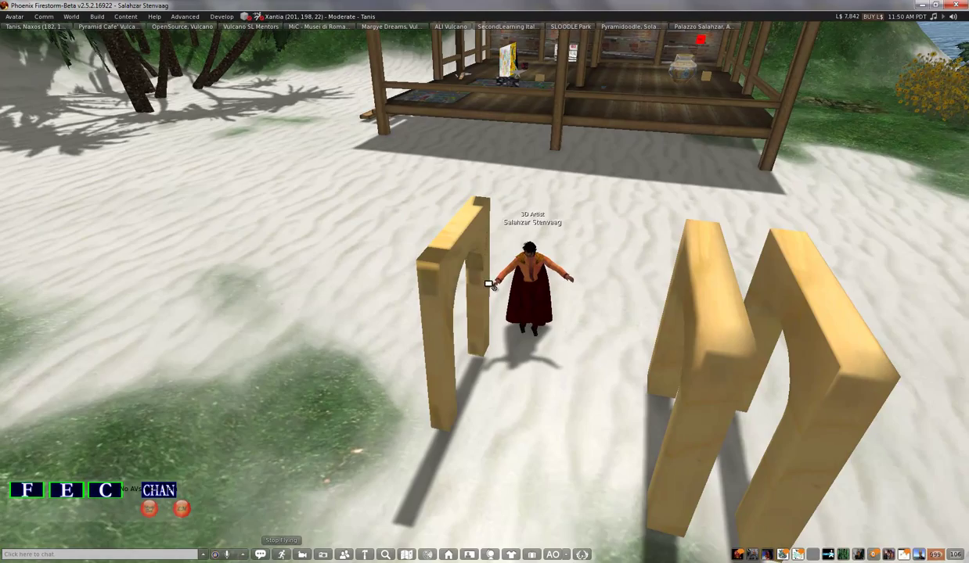
{"action": "left_click_drag", "start_coordinate": [485, 297], "coordinate": [486, 298], "text": "alt"}
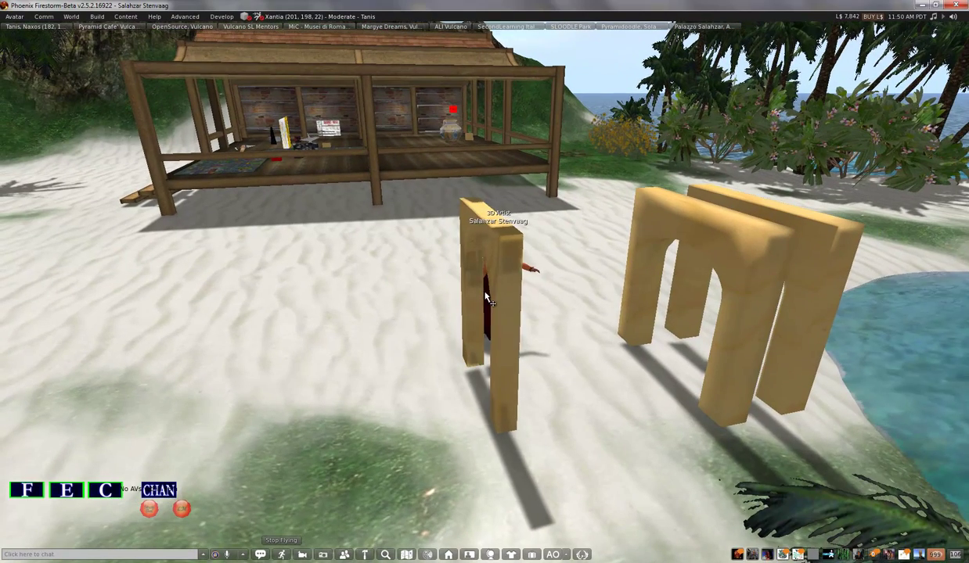
Edit the sculpted arch and compare its position, size and sculpt values with the other arch
{"action": "right_click", "coordinate": [513, 298]}
{"action": "left_click", "coordinate": [531, 317]}
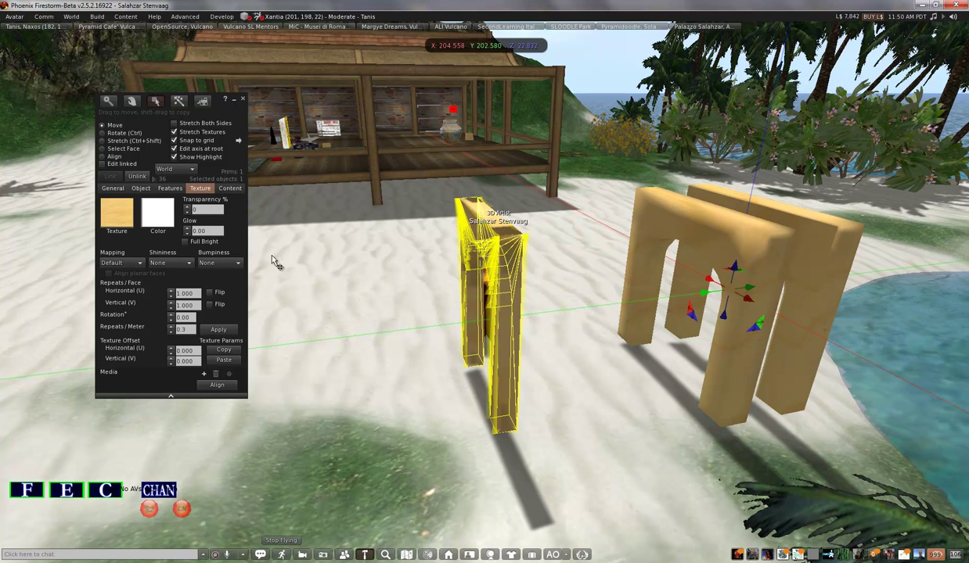
{"action": "left_click", "coordinate": [141, 190]}
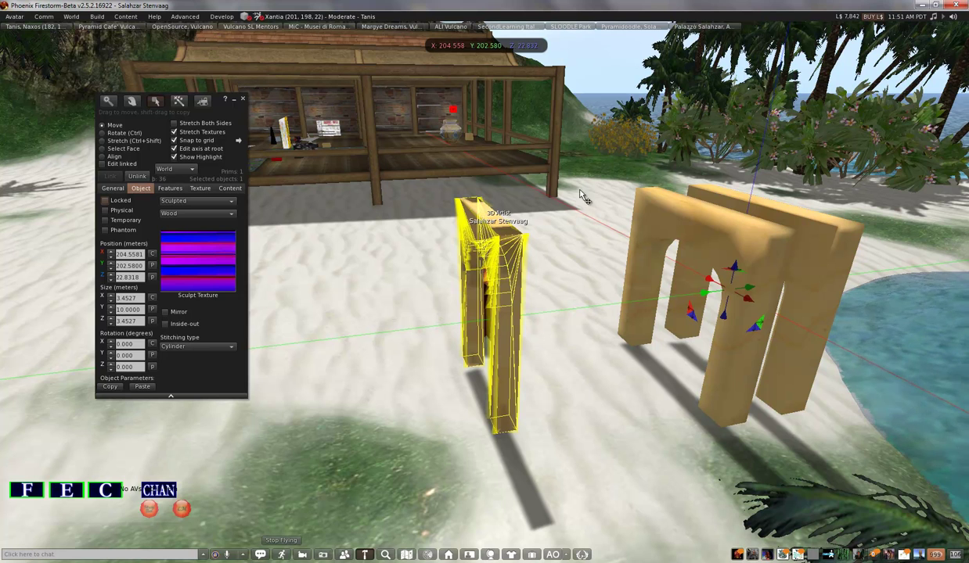
{"action": "left_click", "coordinate": [665, 219]}
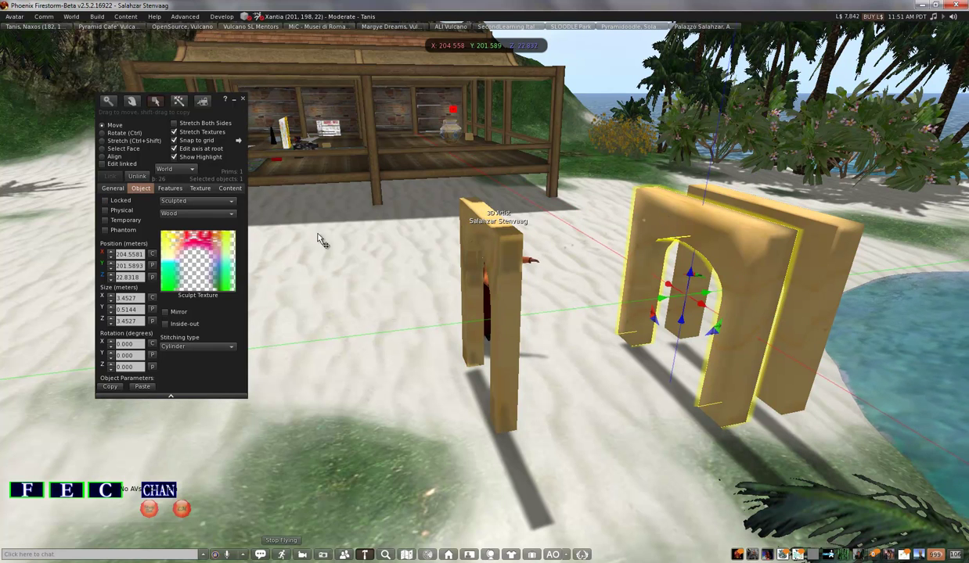
{"action": "left_click", "coordinate": [243, 101]}
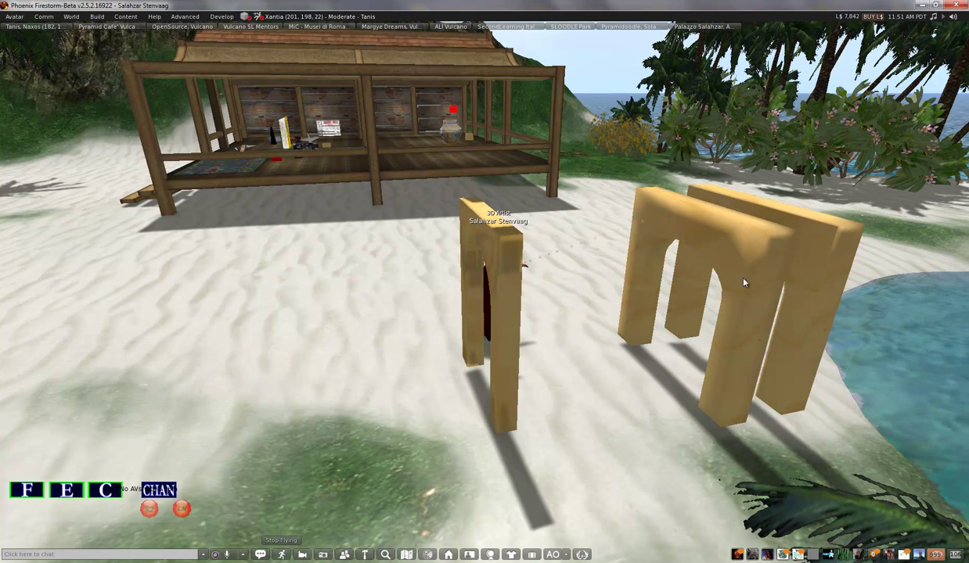
{"action": "mouse_move", "coordinate": [478, 287]}
{"action": "left_mouse_down", "text": "alt"}
{"action": "mouse_move", "coordinate": [493, 287]}
{"action": "mouse_move", "coordinate": [487, 296]}
{"action": "mouse_move", "coordinate": [487, 287]}
{"action": "mouse_move", "coordinate": [487, 296]}
{"action": "mouse_move", "coordinate": [392, 289]}
{"action": "left_mouse_up", "text": "alt"}
{"action": "mouse_move", "coordinate": [324, 254]}
{"action": "left_mouse_down", "text": "alt"}
{"action": "mouse_move", "coordinate": [484, 291]}
{"action": "mouse_move", "coordinate": [487, 281]}
{"action": "mouse_move", "coordinate": [486, 293]}
{"action": "mouse_move", "coordinate": [486, 261]}
{"action": "mouse_move", "coordinate": [484, 294]}
{"action": "left_mouse_up", "text": "alt"}
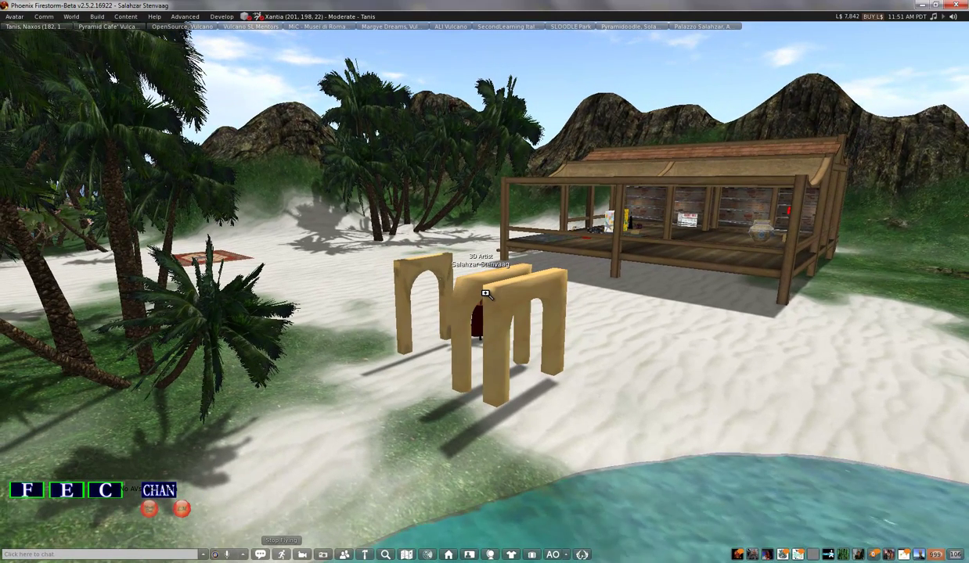
{"action": "left_click_drag", "start_coordinate": [484, 293], "coordinate": [485, 296], "text": "alt"}
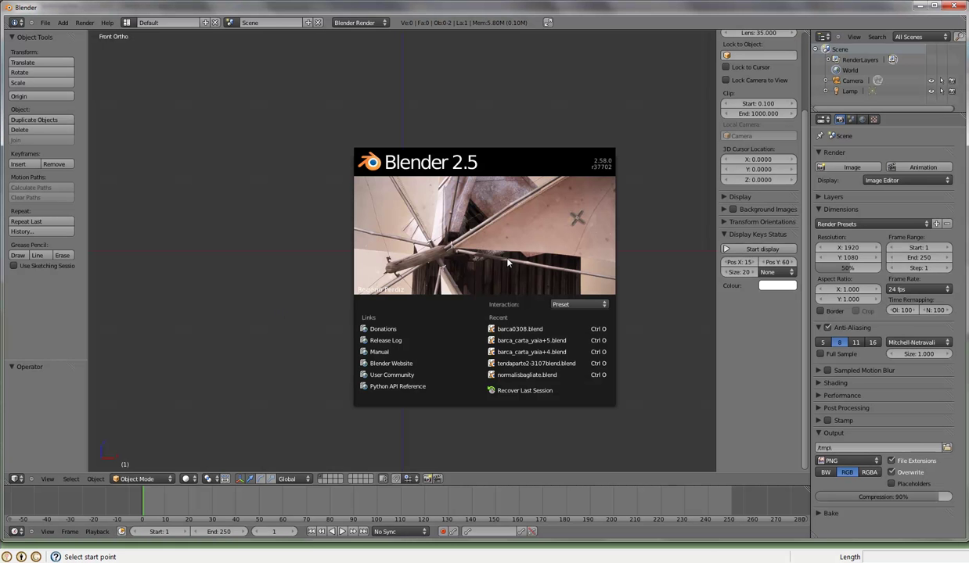
Add a UV-shape cylinder with 8 U and 8 V faces and subdivision level 0
{"action": "left_click", "coordinate": [507, 264]}
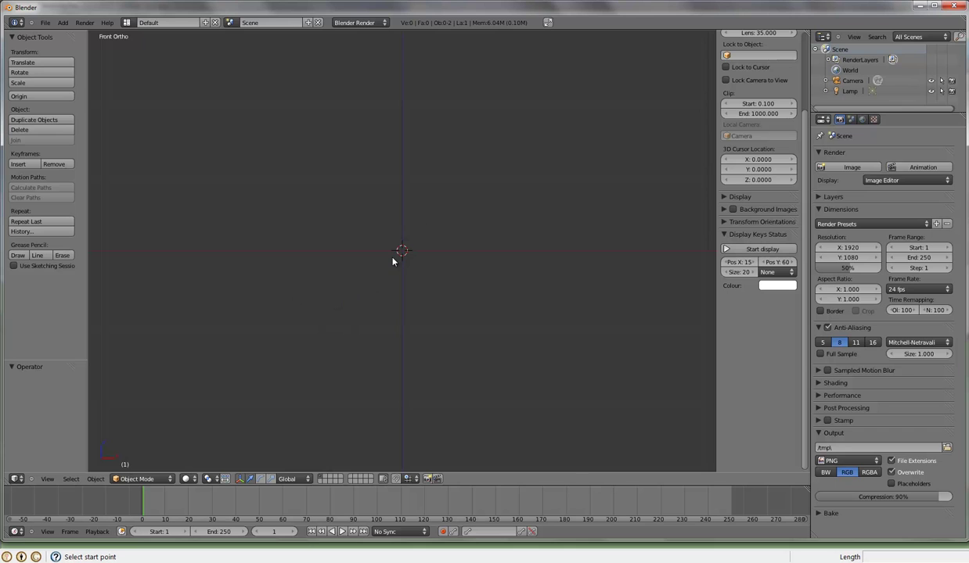
{"action": "key", "text": "shift+a"}
{"action": "mouse_move", "coordinate": [428, 366]}
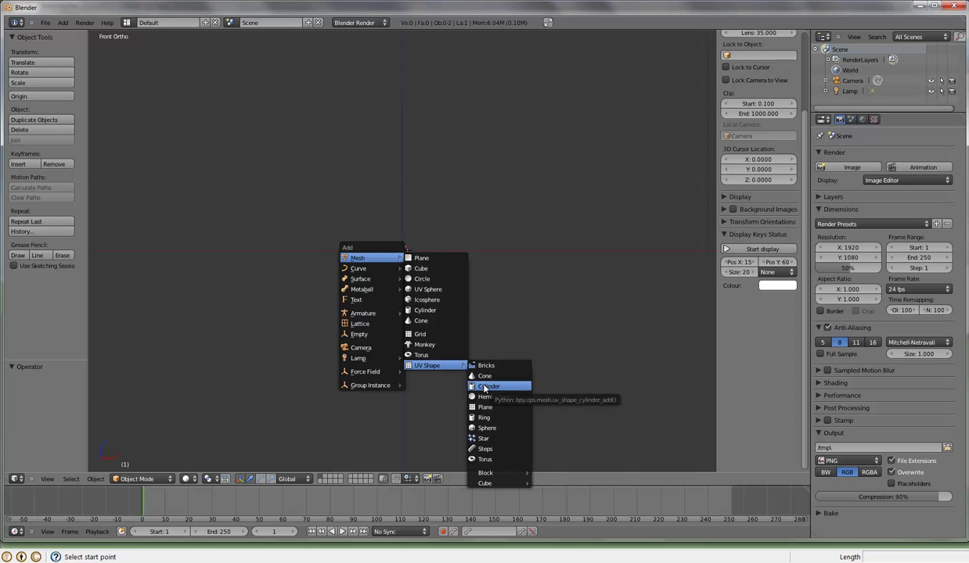
{"action": "left_click", "coordinate": [484, 389]}
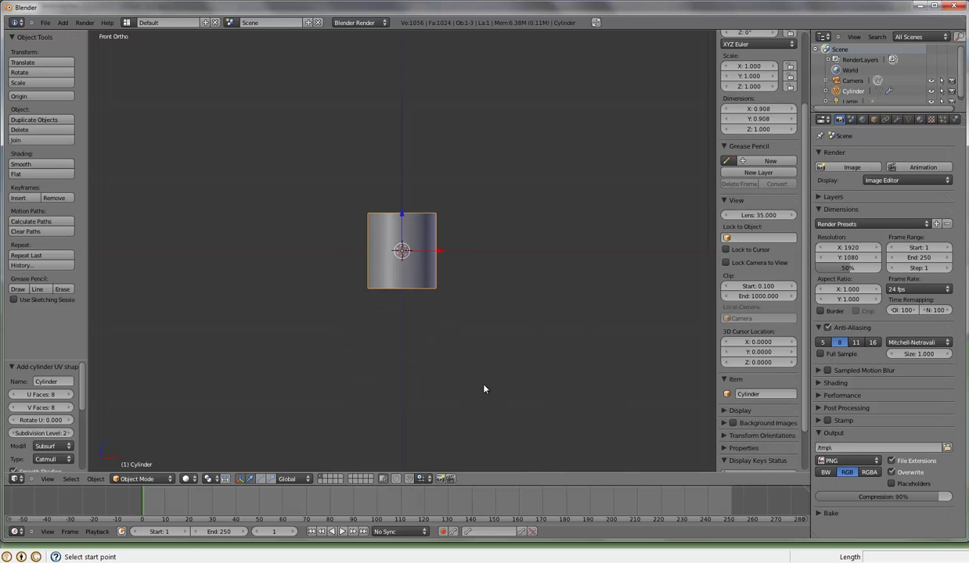
{"action": "left_click", "coordinate": [14, 434]}
{"action": "left_click", "coordinate": [13, 433]}
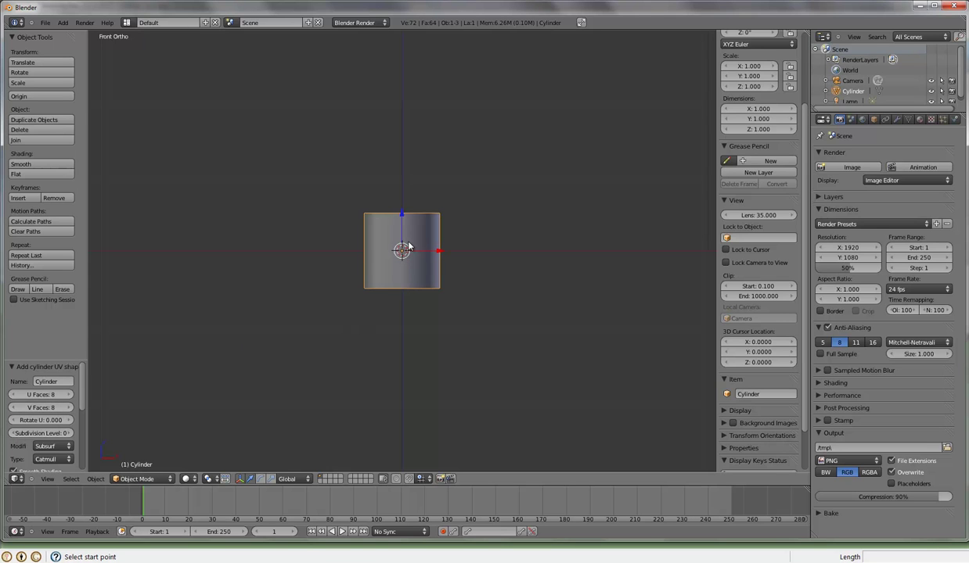
Enter Edit Mode on the cylinder and view it from directly above with nothing selected
{"action": "key", "text": "Tab"}
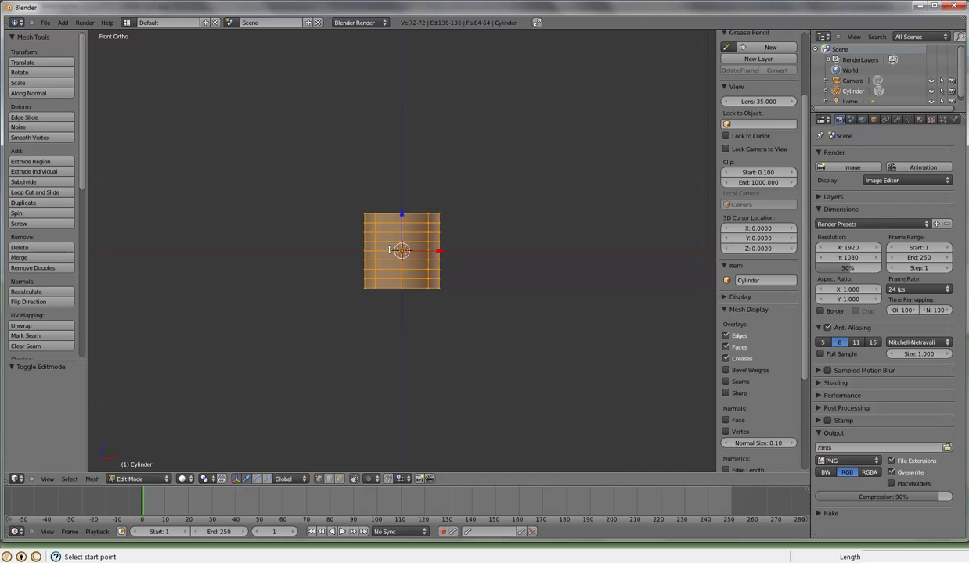
{"action": "middle_click_drag", "start_coordinate": [365, 242], "coordinate": [392, 306]}
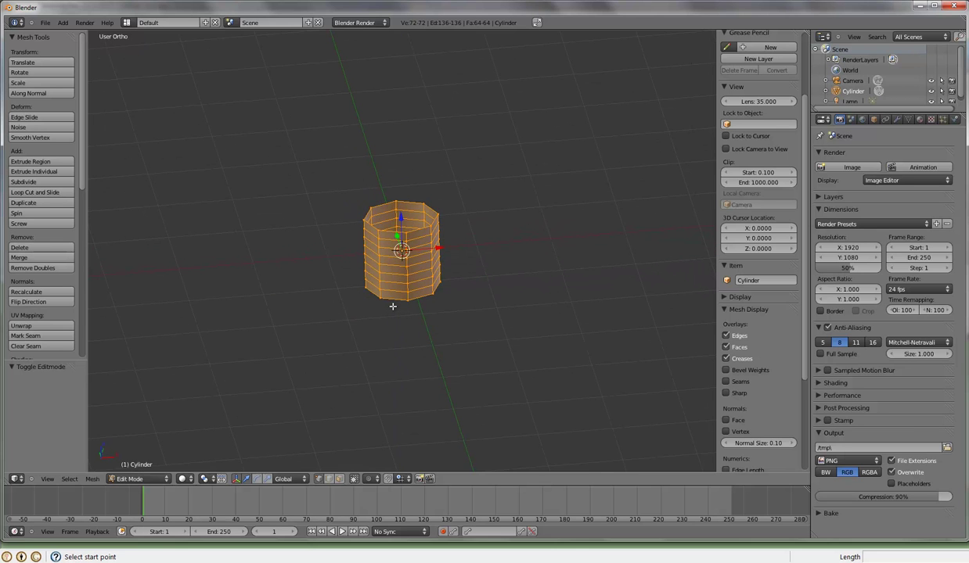
{"action": "key", "text": "KP_7"}
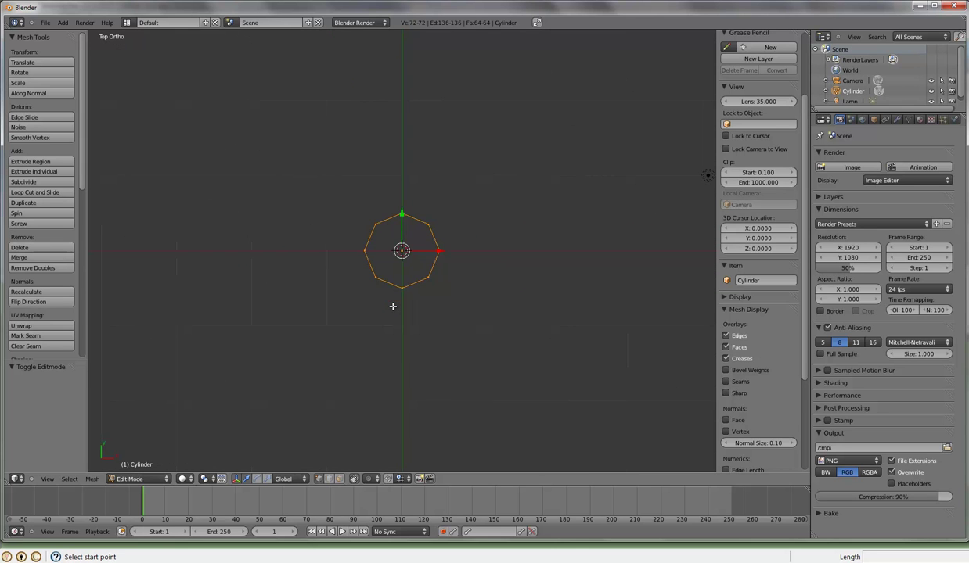
{"action": "key", "text": "a"}
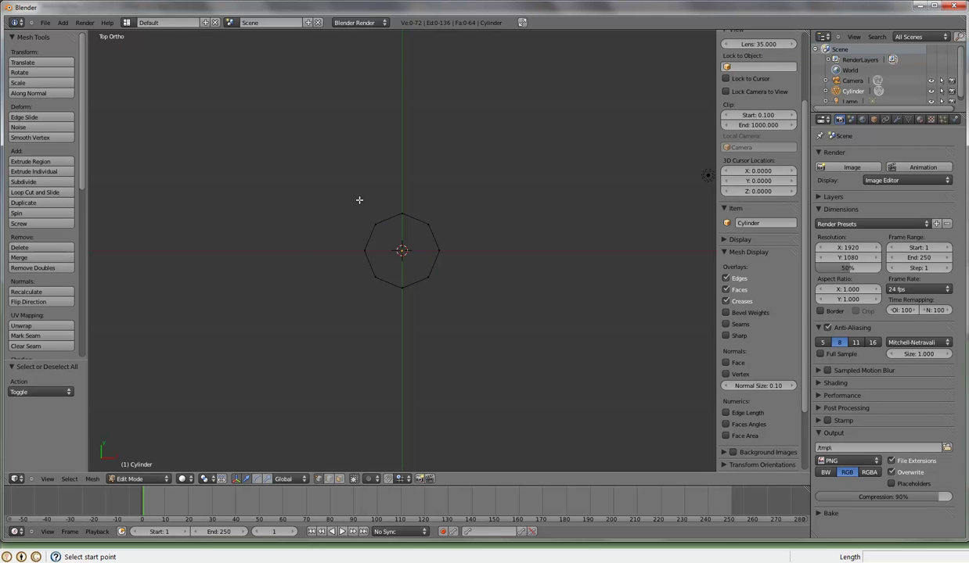
Flatten the octagon's top vertices into a straight line by scaling them 0 along Y
{"action": "key", "text": "b"}
{"action": "left_click_drag", "start_coordinate": [342, 195], "coordinate": [457, 234]}
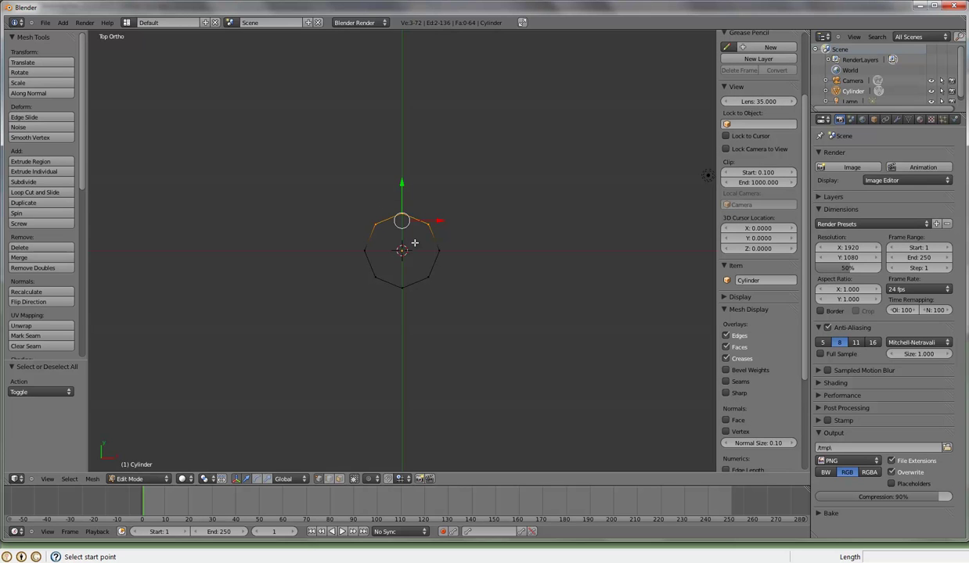
{"action": "key", "text": "s"}
{"action": "key", "text": "y"}
{"action": "key", "text": "0"}
{"action": "key", "text": "Return"}
{"action": "key", "text": "b"}
{"action": "mouse_move", "coordinate": [334, 186]}
{"action": "left_mouse_down"}
{"action": "mouse_move", "coordinate": [429, 236]}
{"action": "mouse_move", "coordinate": [457, 238]}
{"action": "left_mouse_up"}
{"action": "key", "text": "s"}
{"action": "key", "text": "y"}
{"action": "key", "text": "0"}
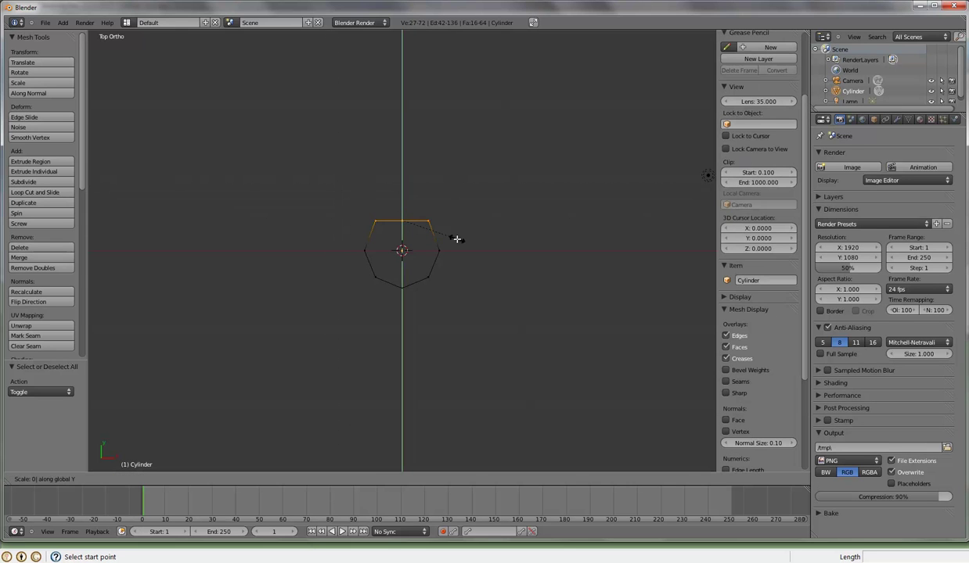
{"action": "key", "text": "Return"}
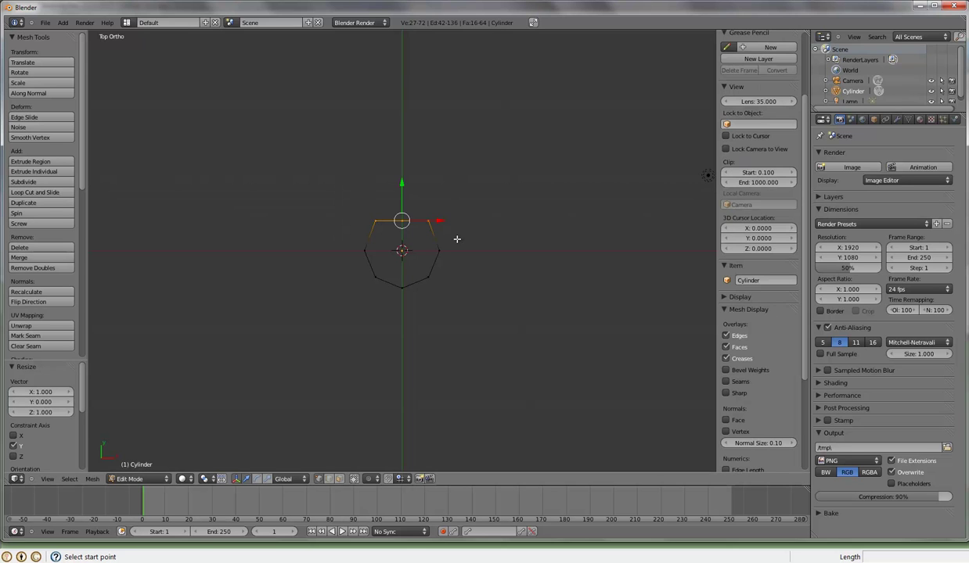
Flatten the bottom vertices into a straight line by scaling them 0 along Y
{"action": "key", "text": "a"}
{"action": "key", "text": "b"}
{"action": "left_click_drag", "start_coordinate": [340, 266], "coordinate": [459, 304]}
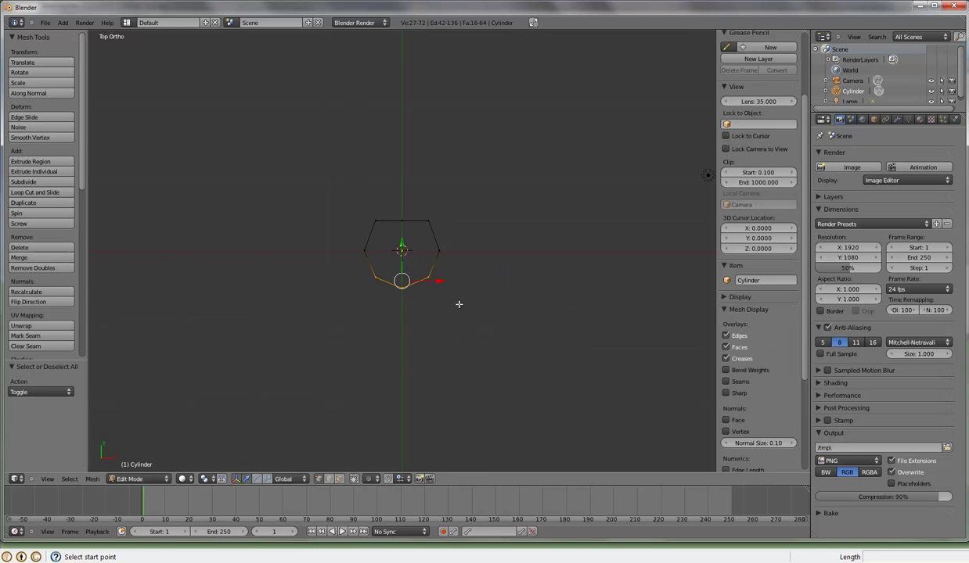
{"action": "key", "text": "s"}
{"action": "key", "text": "y"}
{"action": "key", "text": "0"}
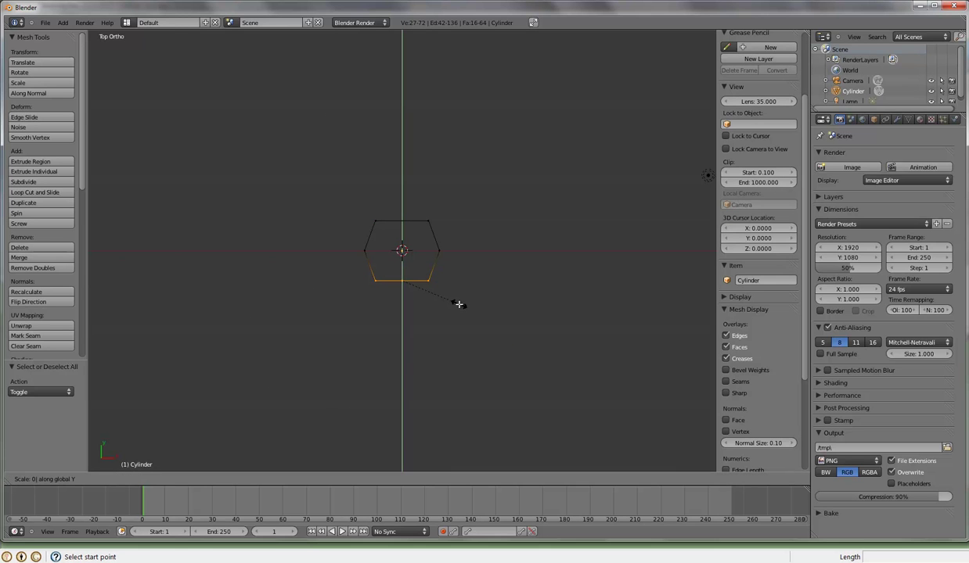
{"action": "key", "text": "Return"}
Flatten the left and right side vertices by scaling each group 0 along X
{"action": "key", "text": "a"}
{"action": "key", "text": "b"}
{"action": "left_click_drag", "start_coordinate": [342, 200], "coordinate": [390, 301]}
{"action": "type", "text": "sx"}
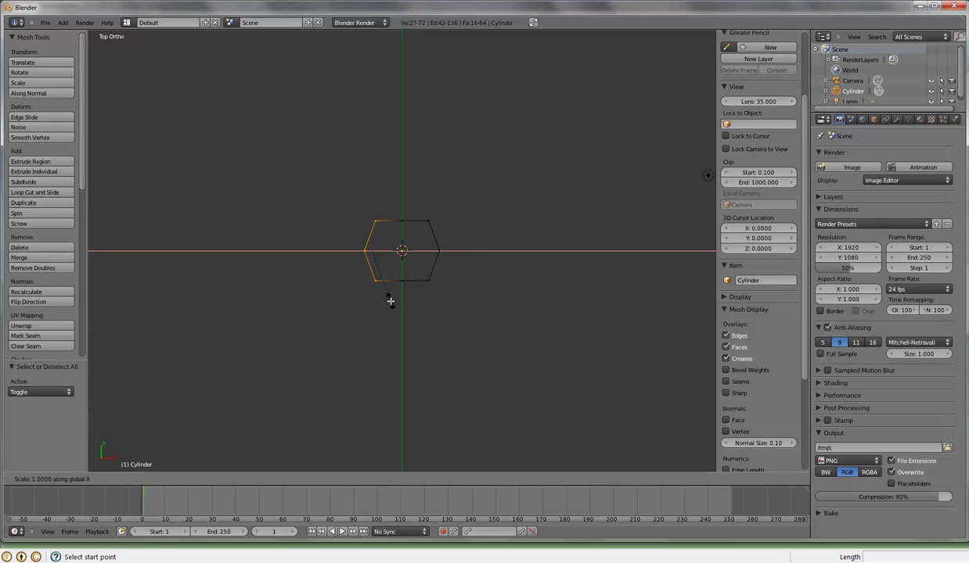
{"action": "type", "text": "0"}
{"action": "key", "text": "Return"}
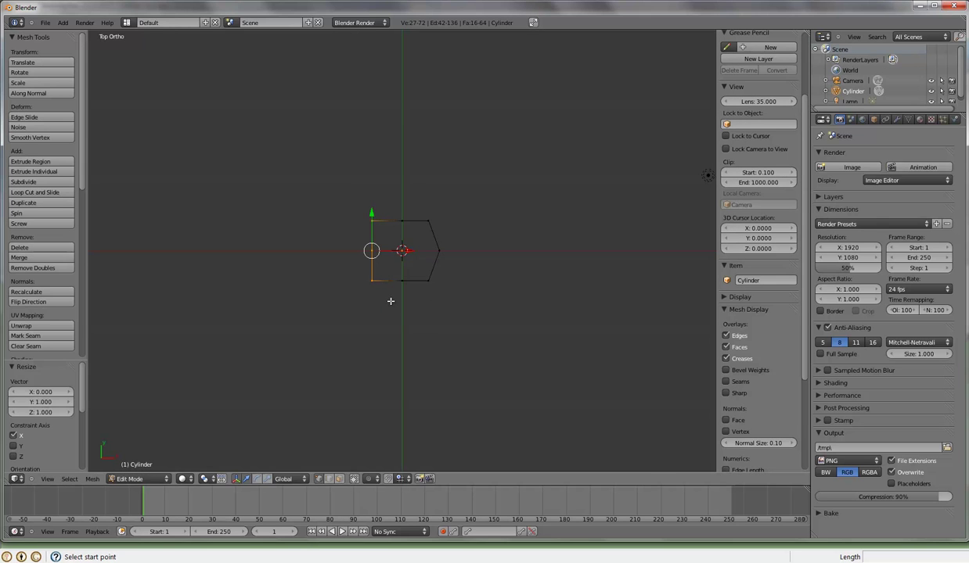
{"action": "key", "text": "a"}
{"action": "key", "text": "b"}
{"action": "left_click_drag", "start_coordinate": [417, 203], "coordinate": [448, 314]}
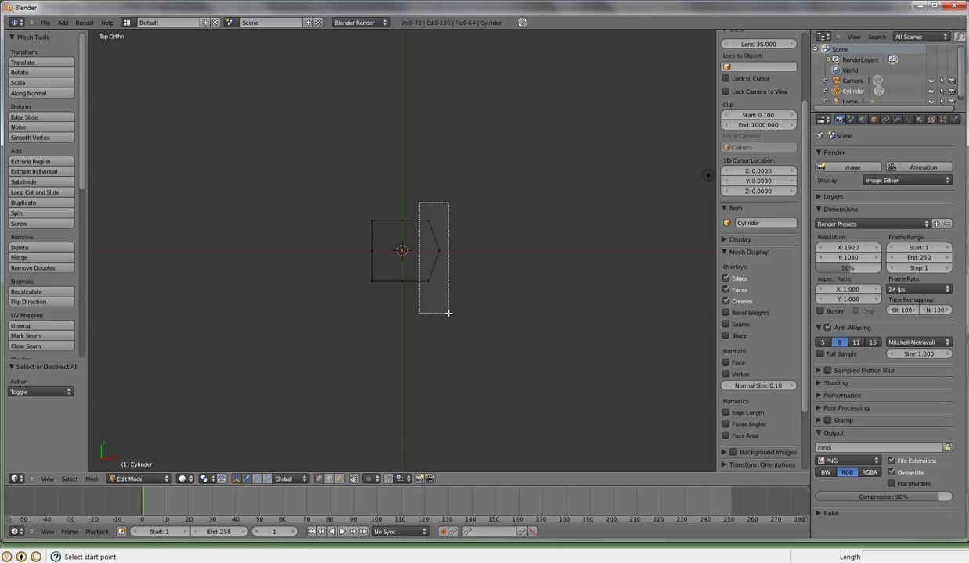
{"action": "key", "text": "s"}
{"action": "key", "text": "x"}
{"action": "key", "text": "0"}
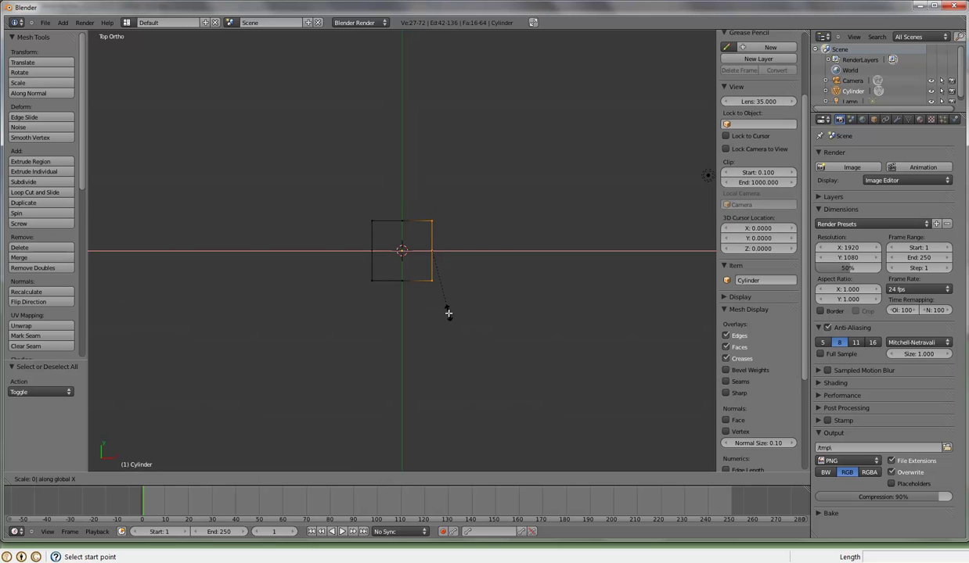
{"action": "key", "text": "Return"}
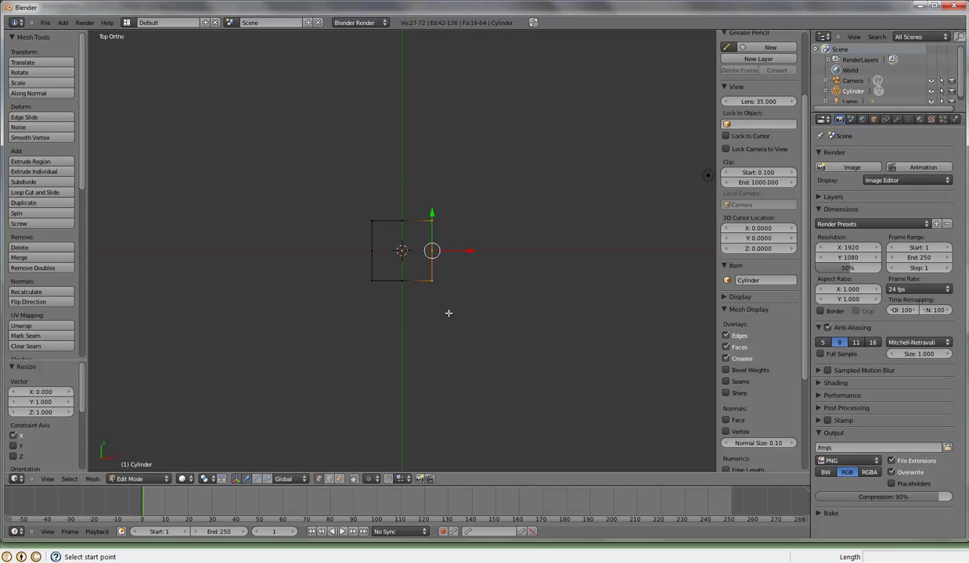
View the cylinder from the front and undo the last flattening
{"action": "middle_click_drag", "start_coordinate": [412, 255], "coordinate": [429, 146]}
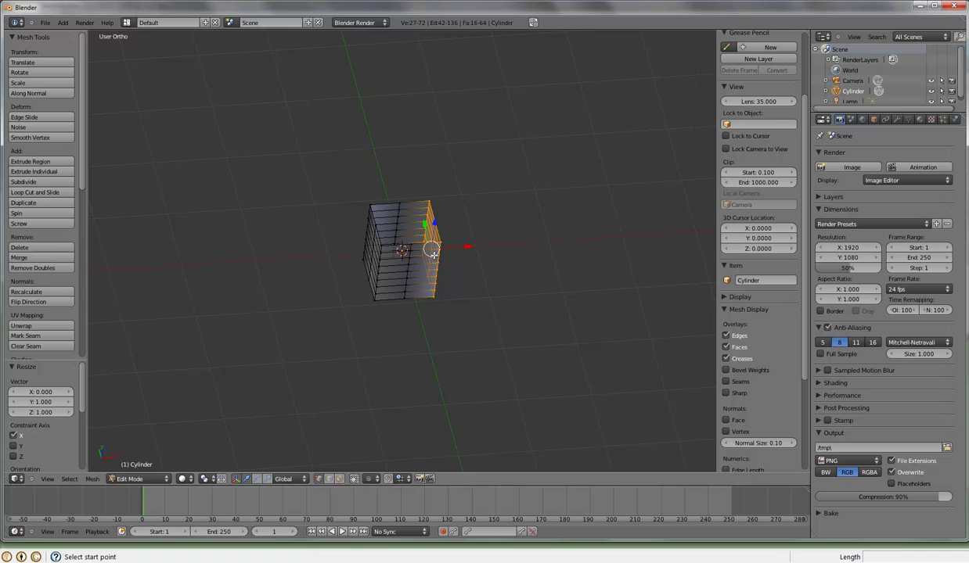
{"action": "key", "text": "KP_1"}
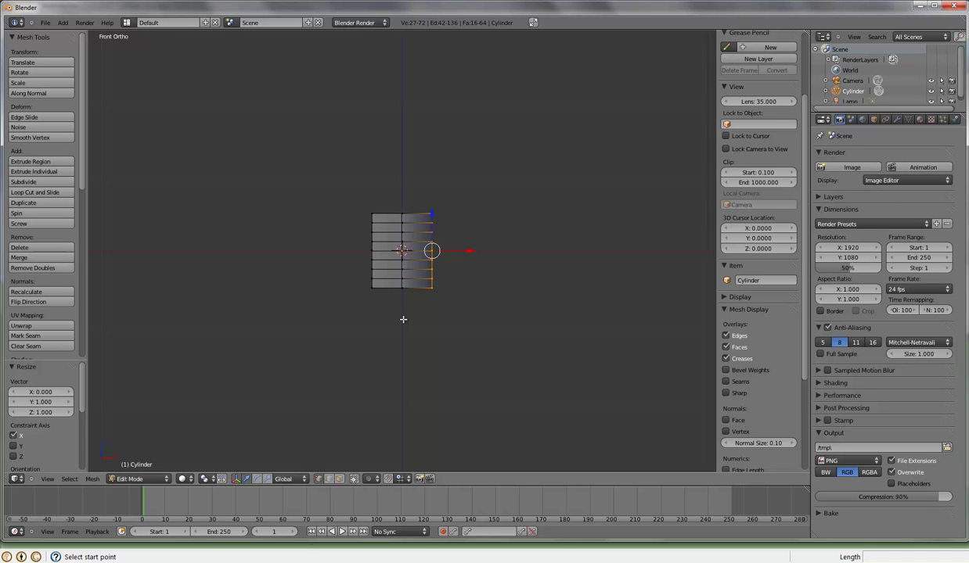
{"action": "key", "text": "ctrl+z"}
Select the whole mesh and scale it 5 times along Z into a tall column
{"action": "key", "text": "a"}
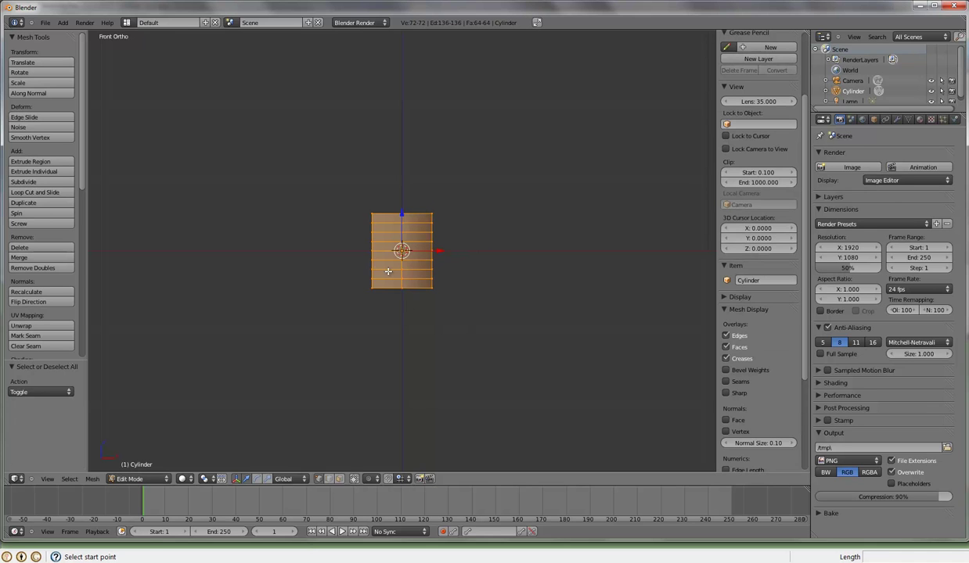
{"action": "key", "text": "s"}
{"action": "type", "text": "z"}
{"action": "type", "text": "5"}
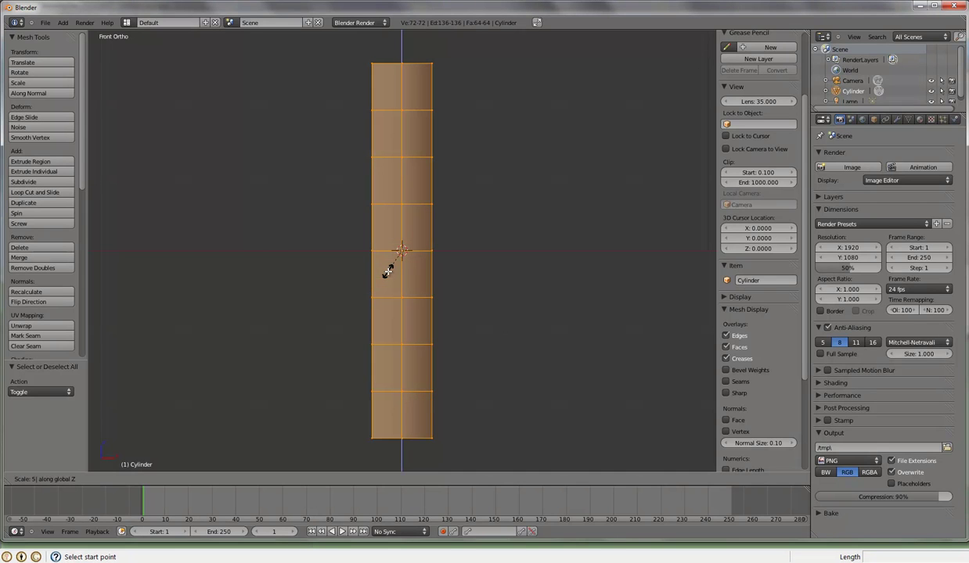
{"action": "key", "text": "Return"}
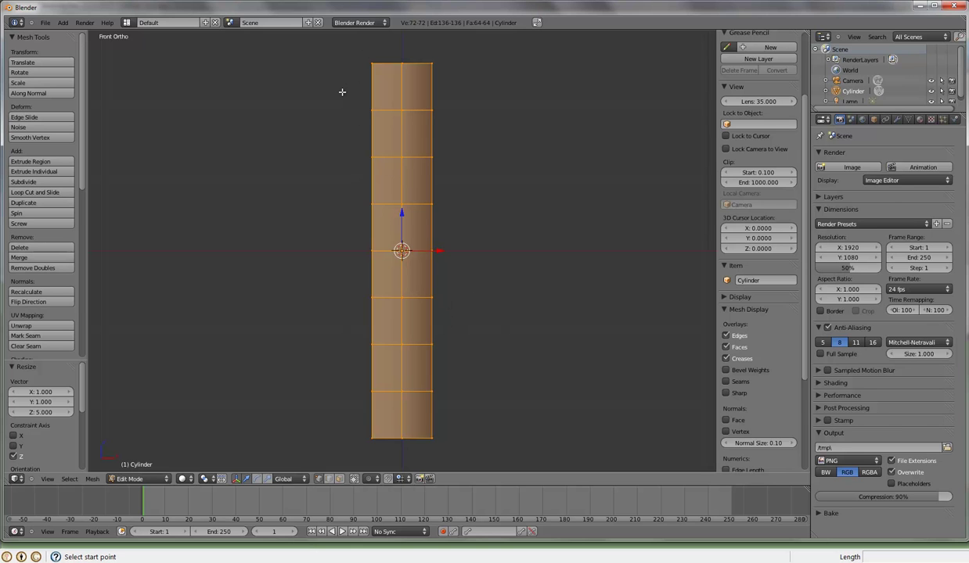
Flip the top two rows of faces -180° around X and move them down as the right leg
{"action": "key", "text": "a"}
{"action": "left_click_drag", "start_coordinate": [348, 48], "coordinate": [471, 183]}
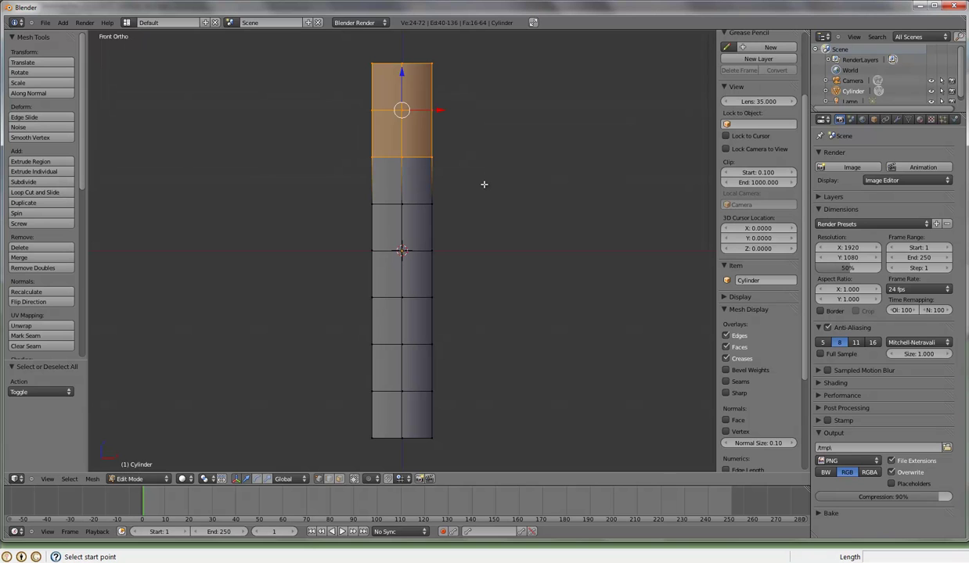
{"action": "key", "text": "r"}
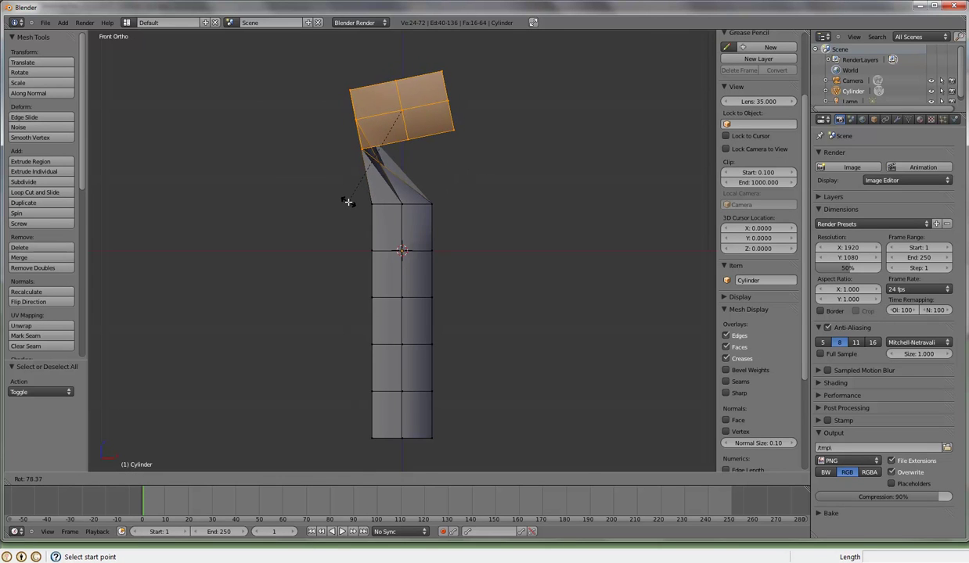
{"action": "type", "text": "x-180"}
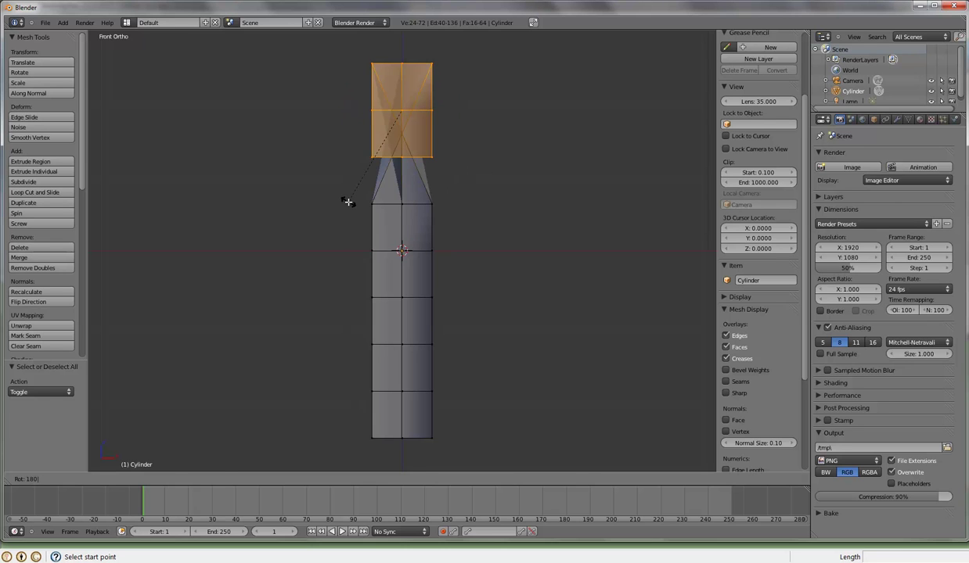
{"action": "key", "text": "Return"}
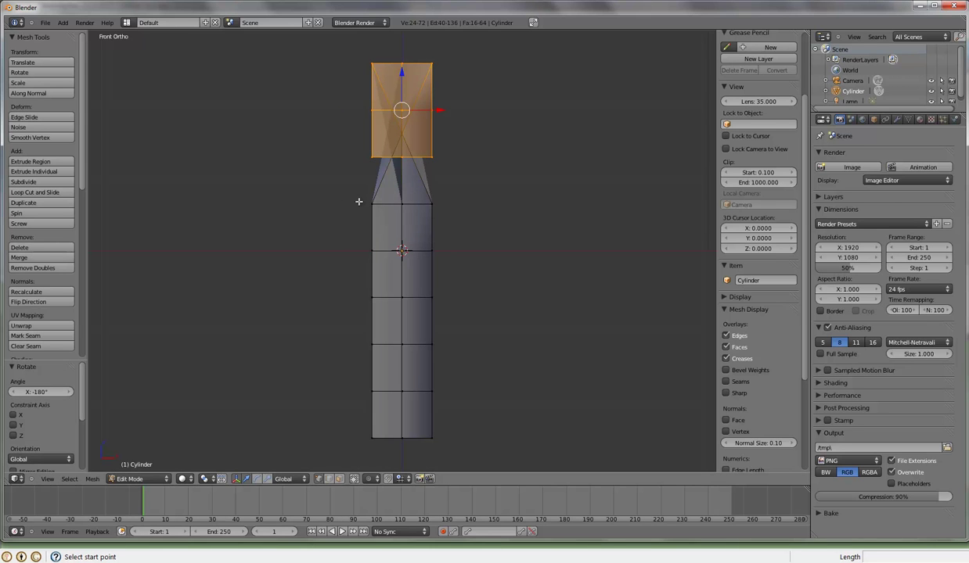
{"action": "key", "text": "g"}
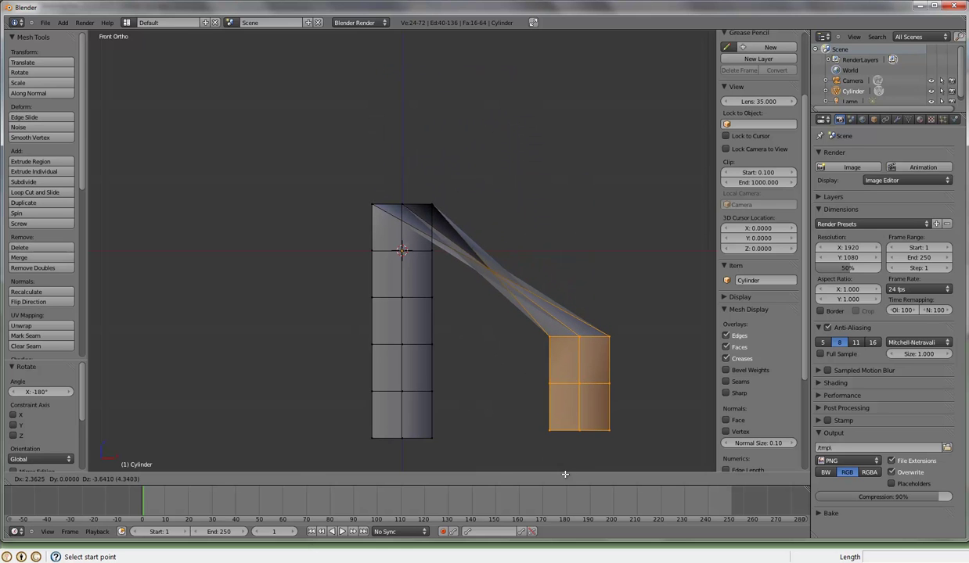
{"action": "left_click", "coordinate": [548, 463]}
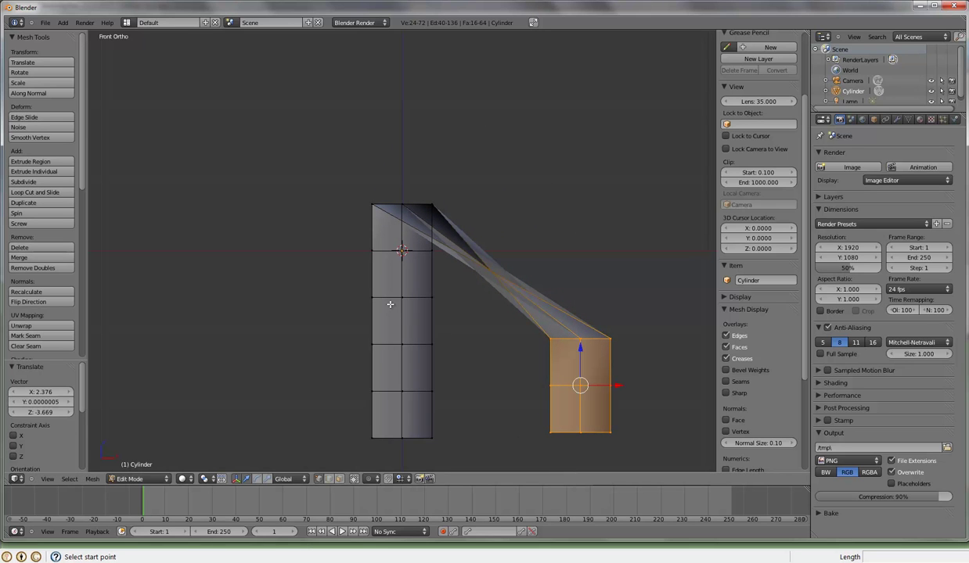
Bend the left column's upper section 90° around X to join both legs, then leave Edit Mode
{"action": "key", "text": "a"}
{"action": "key", "text": "b"}
{"action": "mouse_move", "coordinate": [334, 176]}
{"action": "left_mouse_down"}
{"action": "mouse_move", "coordinate": [451, 319]}
{"action": "mouse_move", "coordinate": [464, 317]}
{"action": "left_mouse_up"}
{"action": "key", "text": "r"}
{"action": "key", "text": "x"}
{"action": "key", "text": "9"}
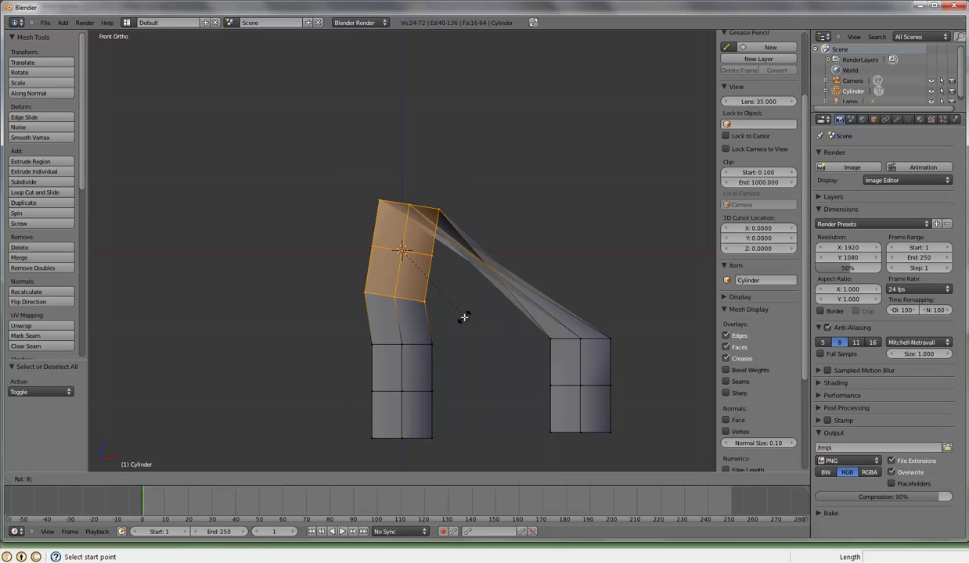
{"action": "key", "text": "0"}
{"action": "key", "text": "Return"}
{"action": "key", "text": "g"}
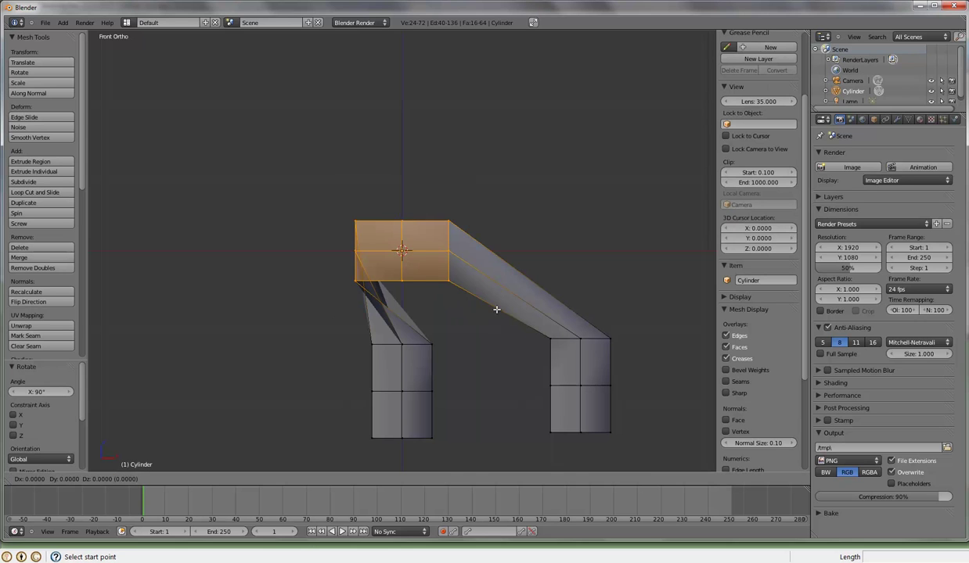
{"action": "left_click", "coordinate": [539, 322]}
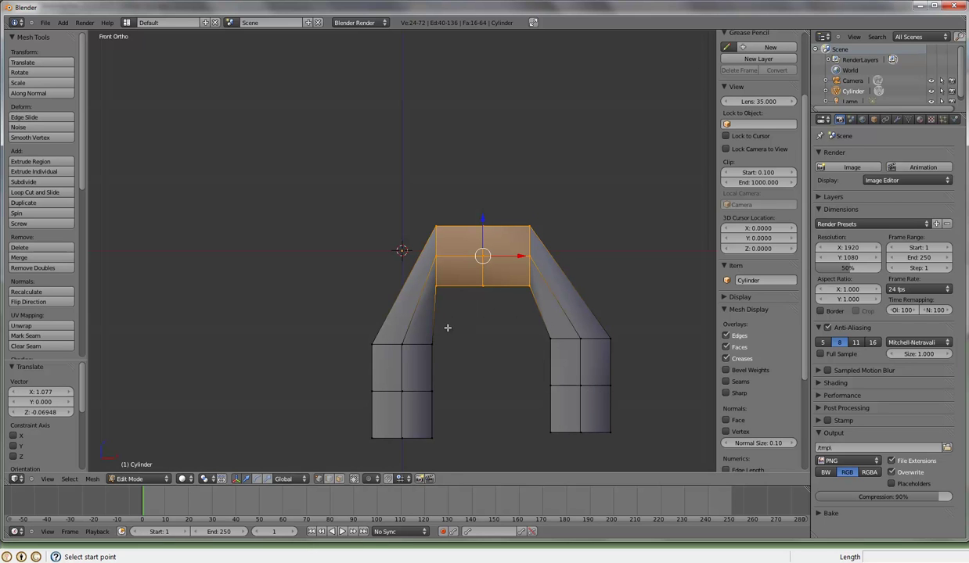
{"action": "key", "text": "Tab"}
{"action": "mouse_move", "coordinate": [544, 309]}
{"action": "middle_mouse_down"}
{"action": "mouse_move", "coordinate": [648, 335]}
{"action": "mouse_move", "coordinate": [558, 340]}
{"action": "mouse_move", "coordinate": [537, 331]}
{"action": "mouse_move", "coordinate": [544, 310]}
{"action": "middle_mouse_up"}
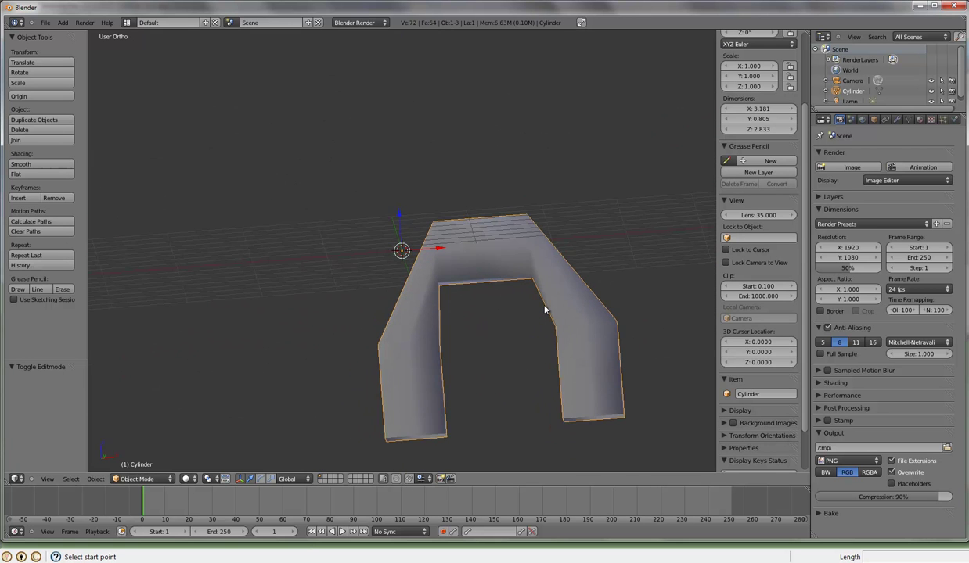
Return to the front orthographic view of the arch and bring up the Add menu
{"action": "key", "text": "KP_1"}
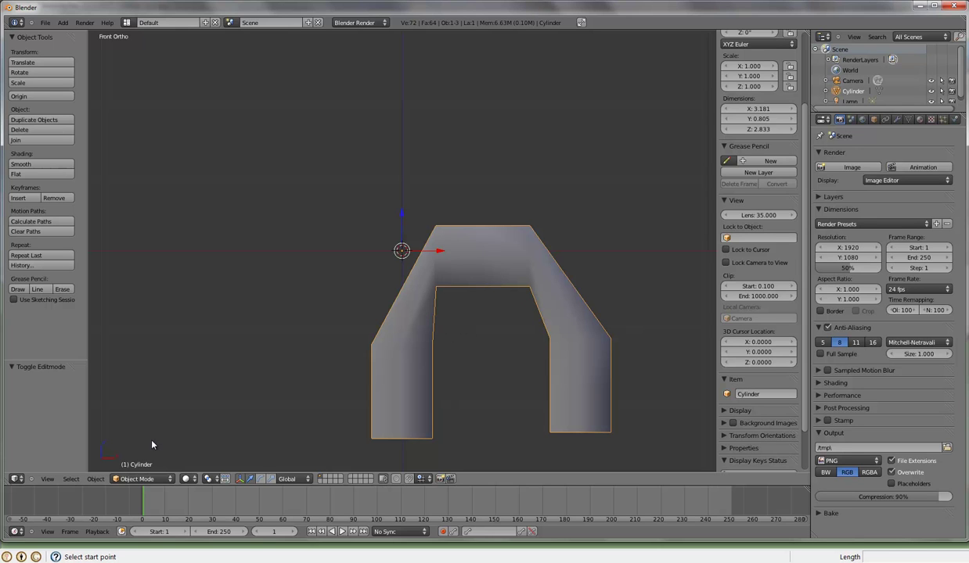
{"action": "key", "text": "shift+a"}
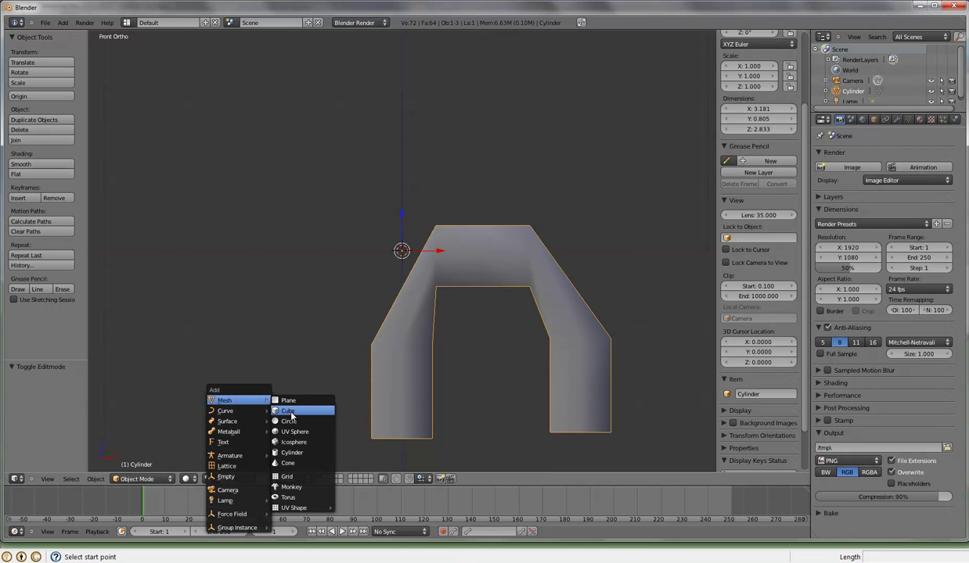
{"action": "mouse_move", "coordinate": [231, 401]}
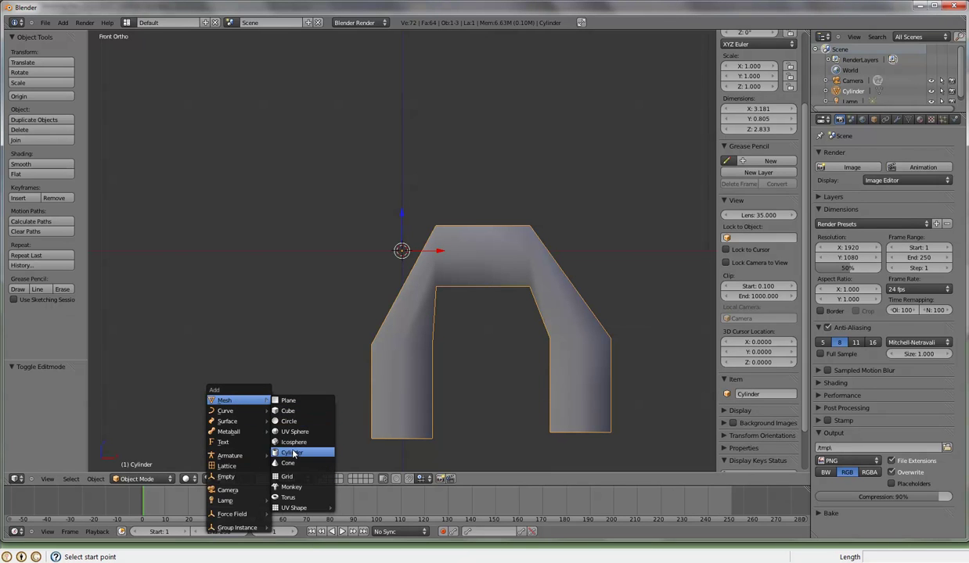
Add a cylinder, rotate it 90° around X, and move it into the arch opening
{"action": "left_click", "coordinate": [291, 452]}
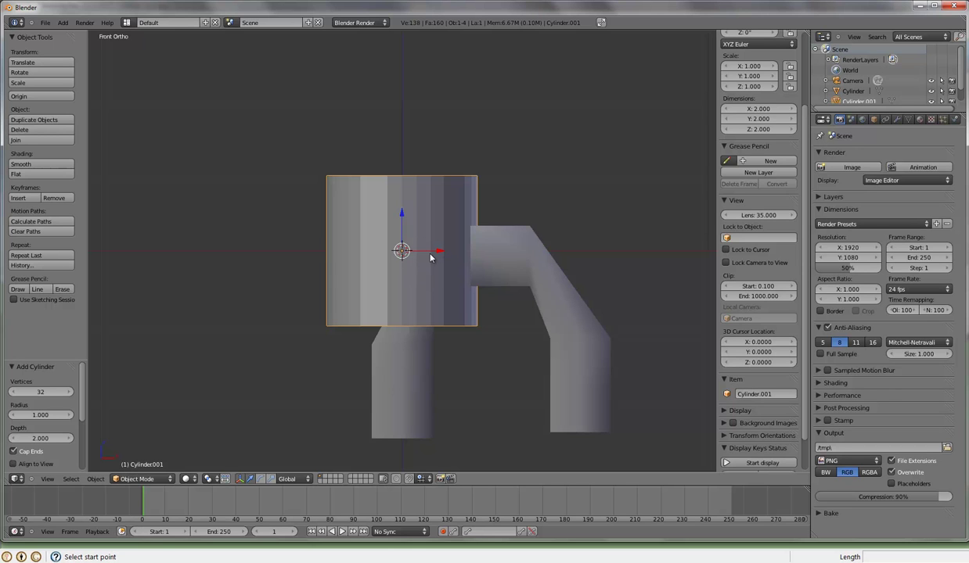
{"action": "type", "text": "rx"}
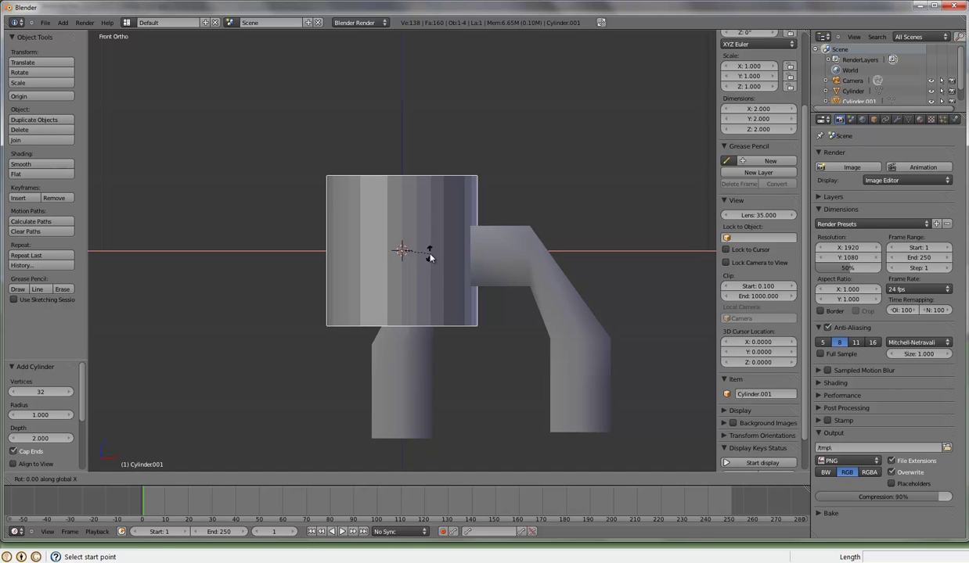
{"action": "type", "text": "90"}
{"action": "key", "text": "Return"}
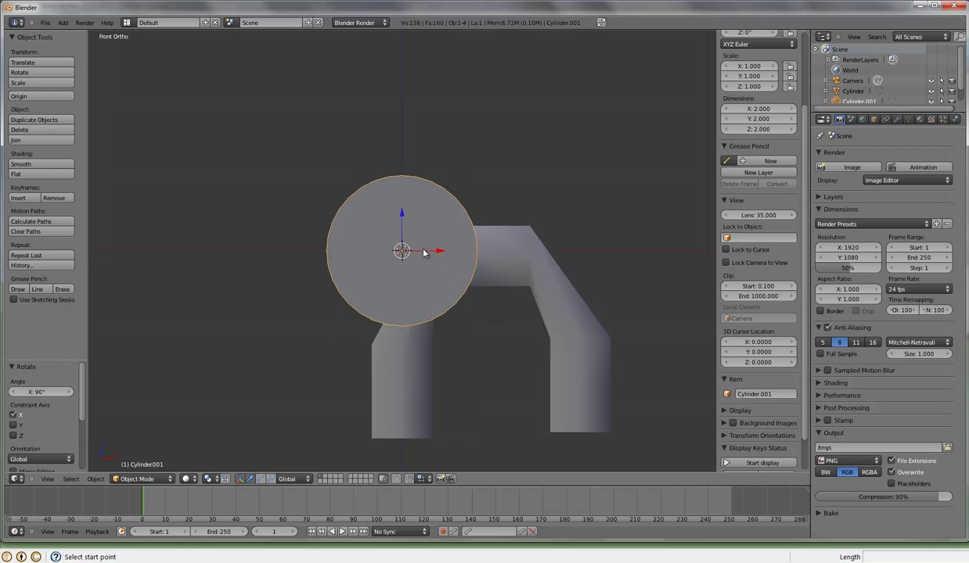
{"action": "key", "text": "g"}
{"action": "key", "text": "x"}
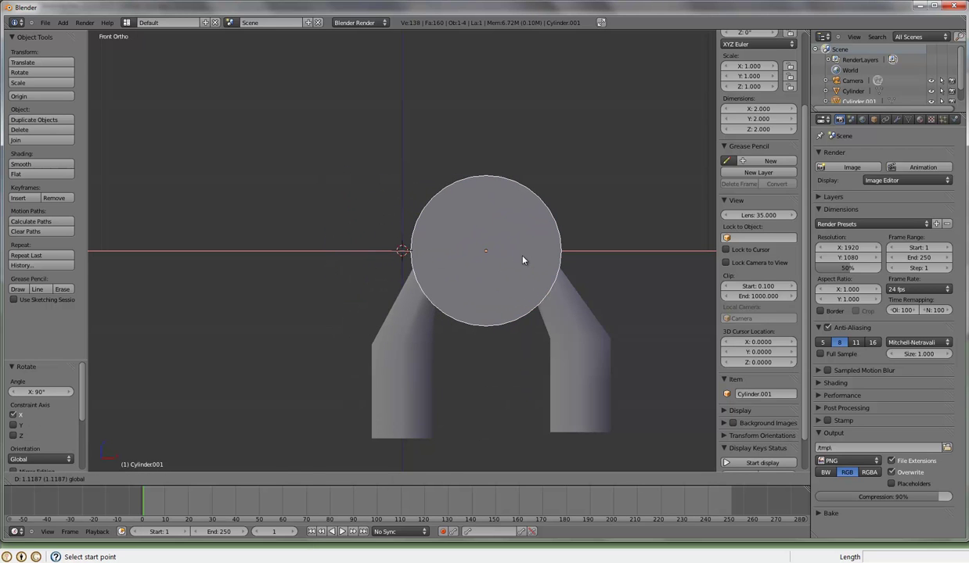
{"action": "left_click", "coordinate": [504, 246]}
{"action": "key", "text": "g"}
{"action": "key", "text": "z"}
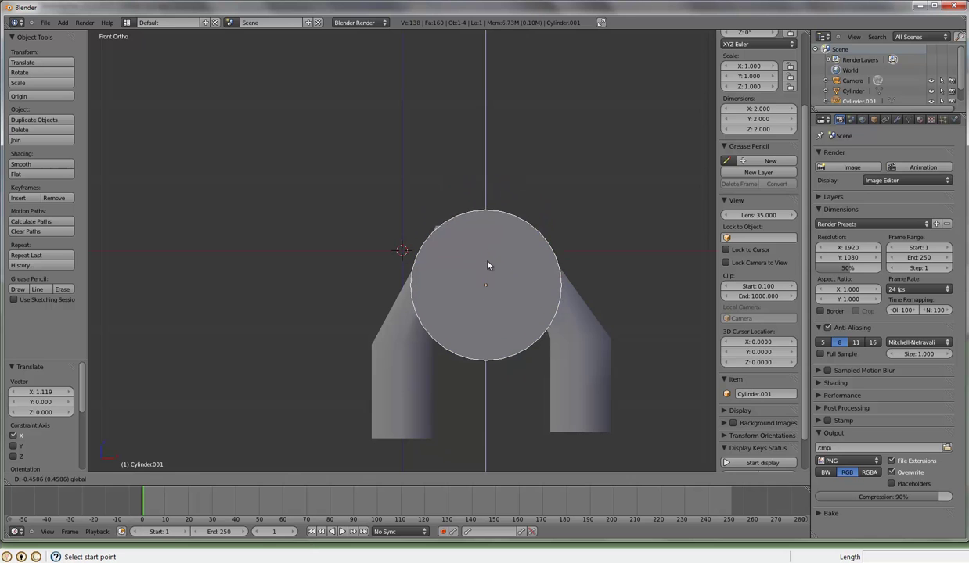
{"action": "left_click", "coordinate": [487, 314]}
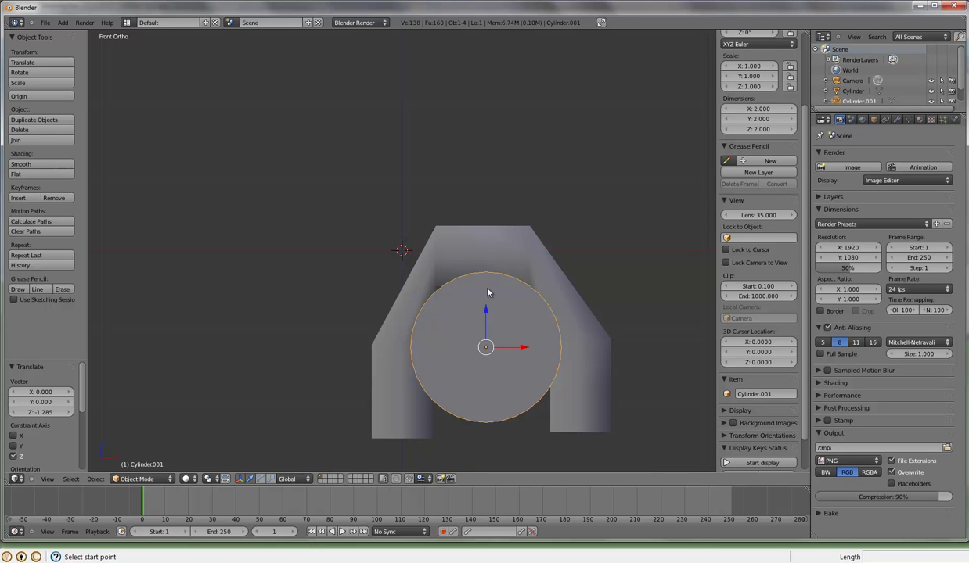
{"action": "left_click_drag", "start_coordinate": [485, 313], "coordinate": [498, 314]}
Scale the cylinder to 0.778, fine-tune its position, and view it from the front
{"action": "key", "text": "s"}
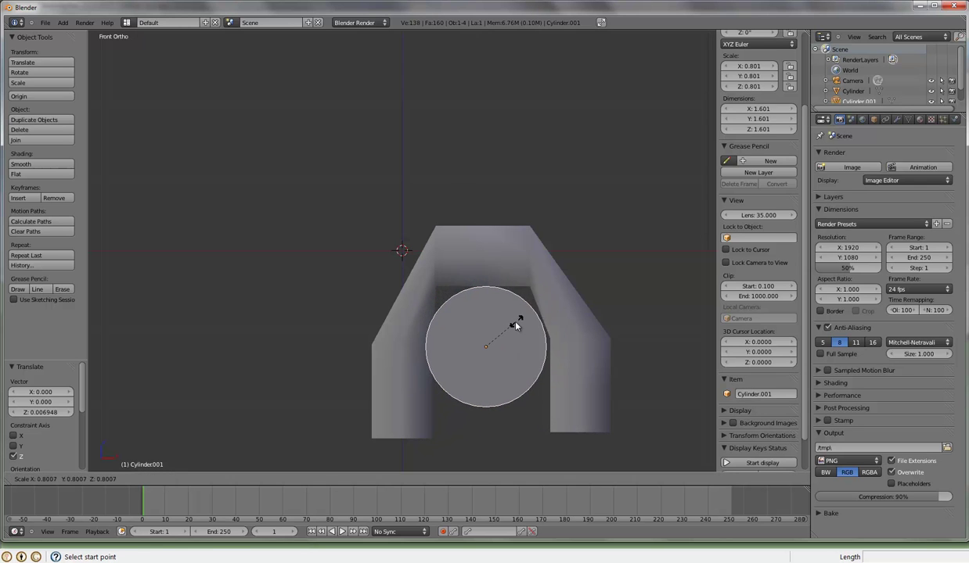
{"action": "left_click", "coordinate": [517, 324]}
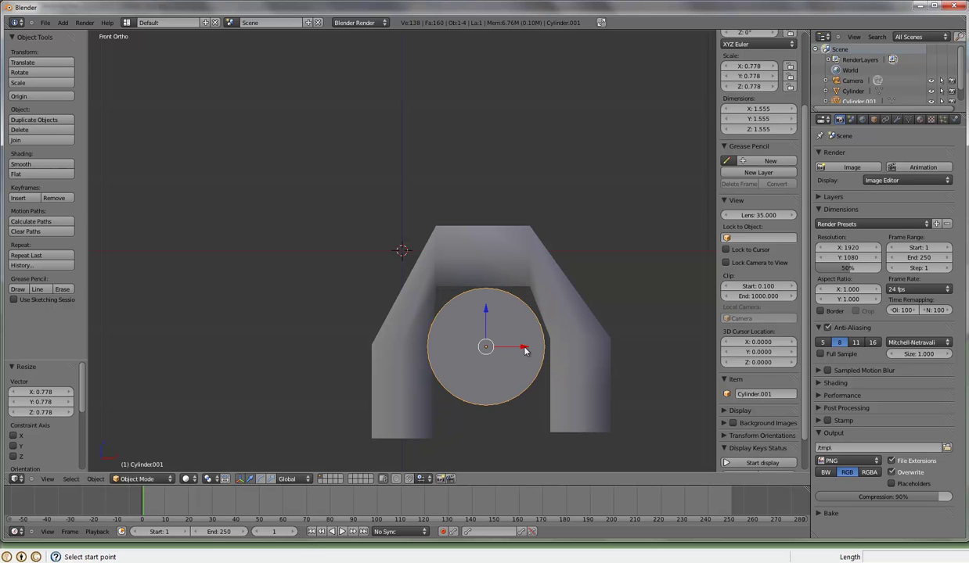
{"action": "left_click_drag", "start_coordinate": [510, 342], "coordinate": [529, 351]}
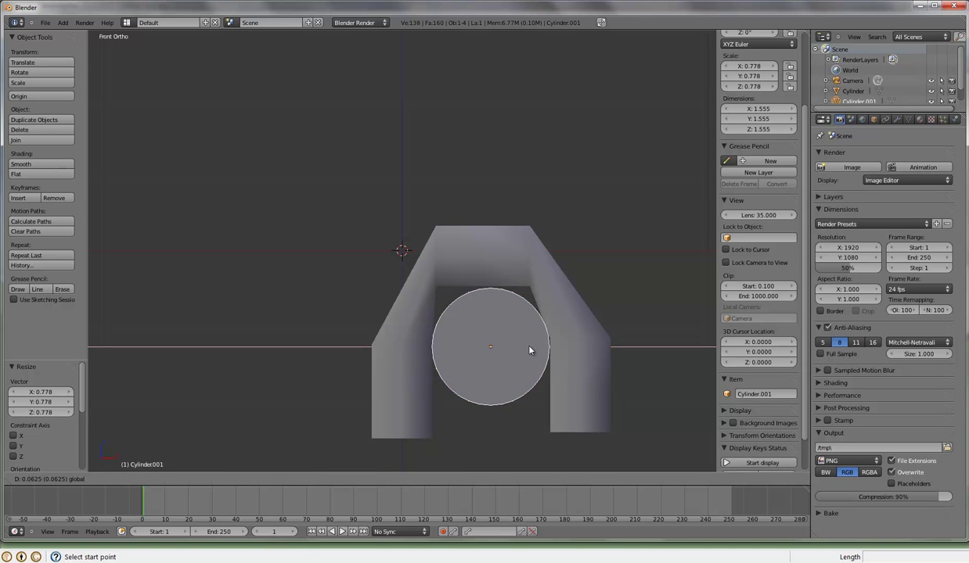
{"action": "left_click", "coordinate": [522, 344]}
{"action": "left_click_drag", "start_coordinate": [490, 311], "coordinate": [491, 304]}
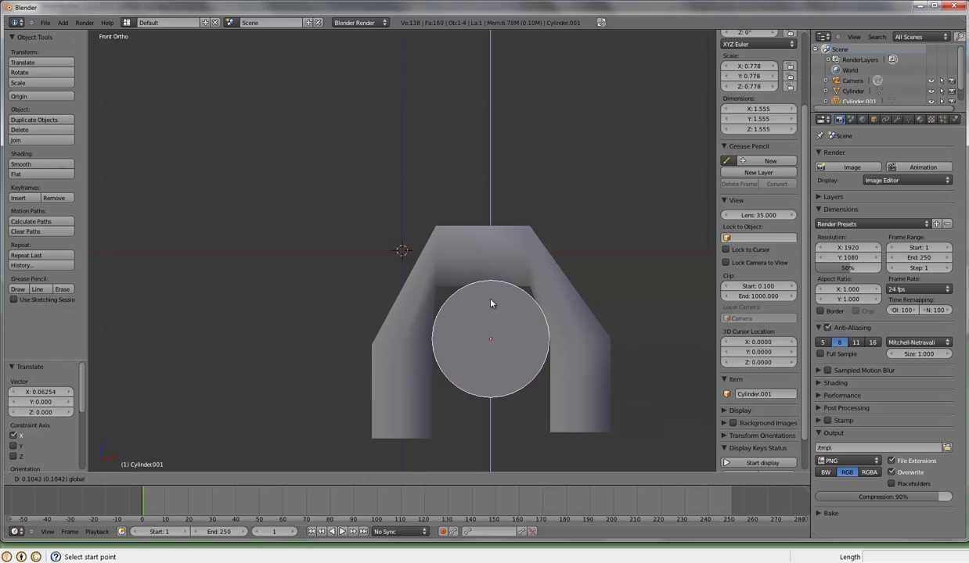
{"action": "left_click", "coordinate": [490, 303]}
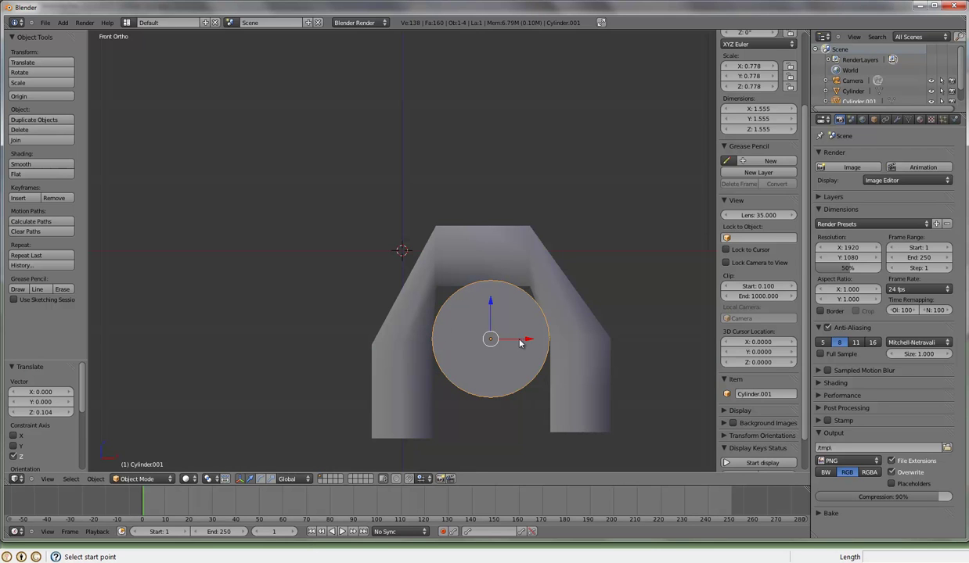
{"action": "mouse_move", "coordinate": [483, 291]}
{"action": "middle_mouse_down"}
{"action": "mouse_move", "coordinate": [460, 297]}
{"action": "mouse_move", "coordinate": [486, 295]}
{"action": "middle_mouse_up"}
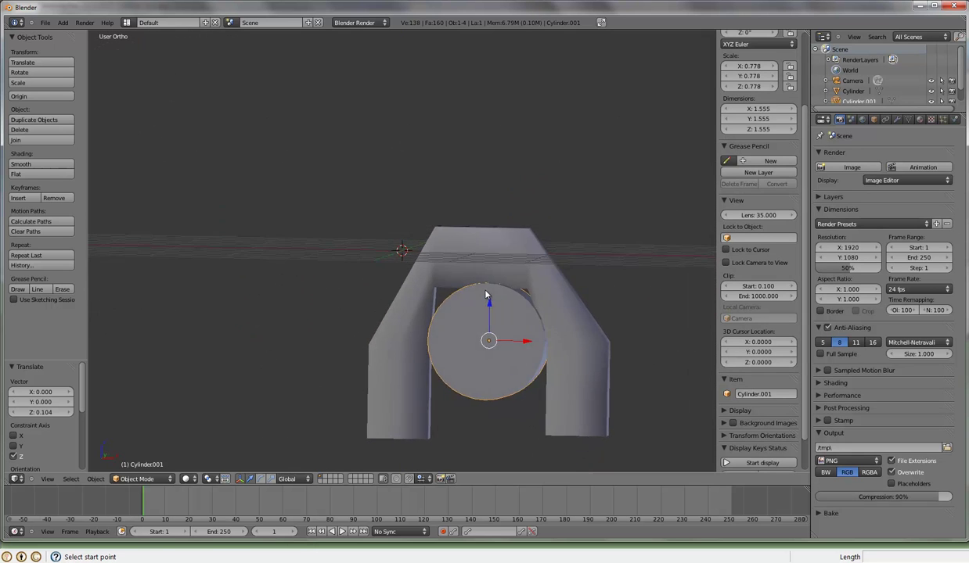
{"action": "key", "text": "Tab"}
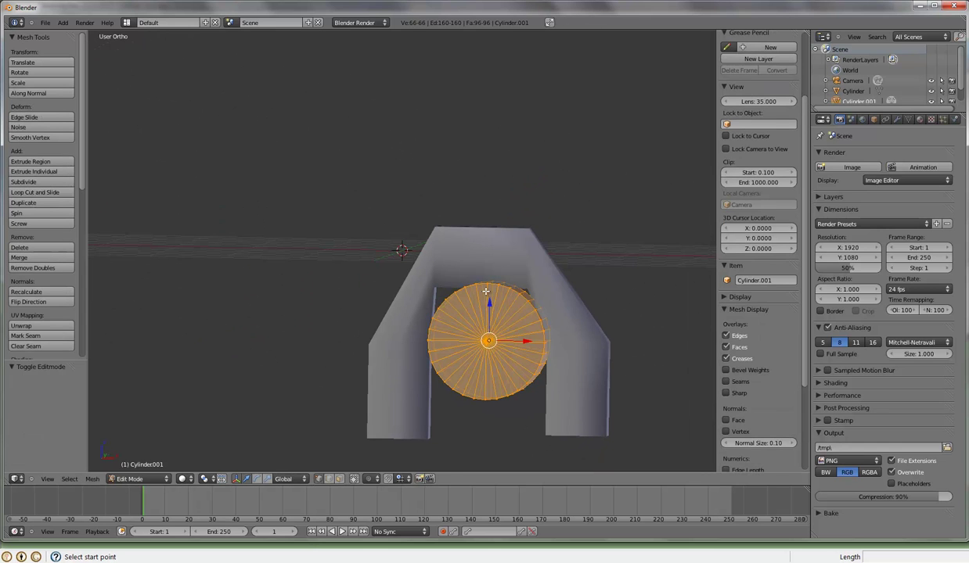
{"action": "key", "text": "Tab"}
{"action": "key", "text": "KP_1"}
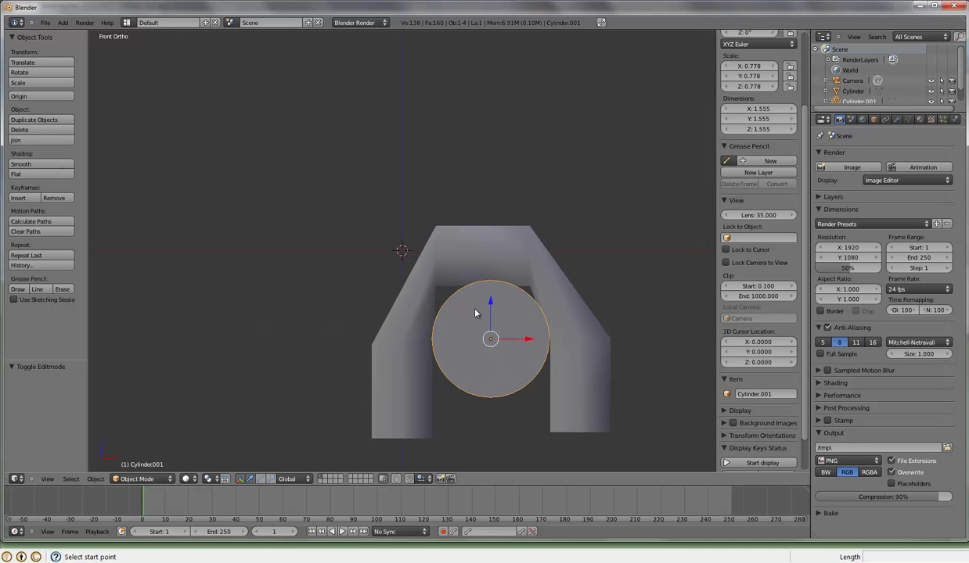
In the arch's Edit Mode, raise its inner top edge about 0.076 along Z to meet the circle
{"action": "right_click", "coordinate": [470, 253]}
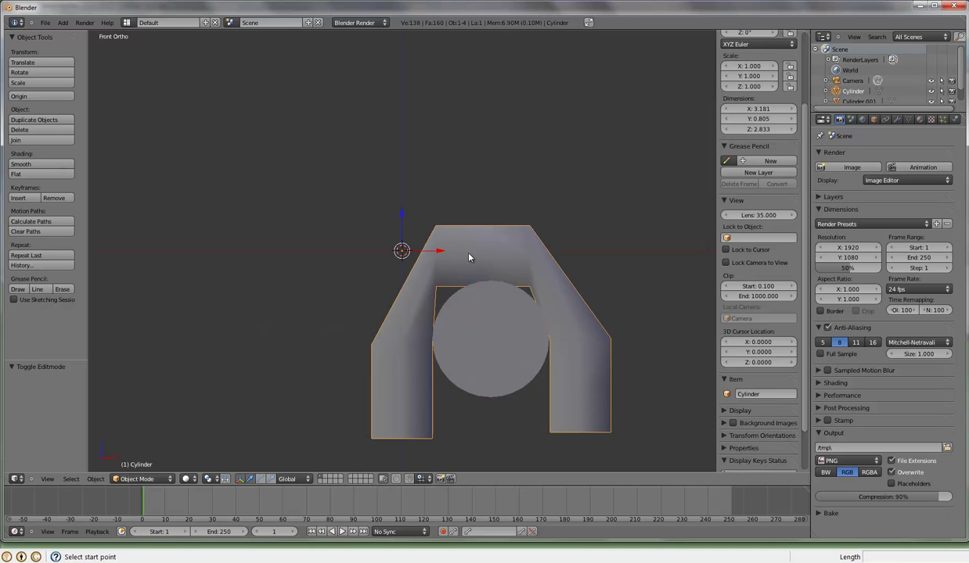
{"action": "key", "text": "Tab"}
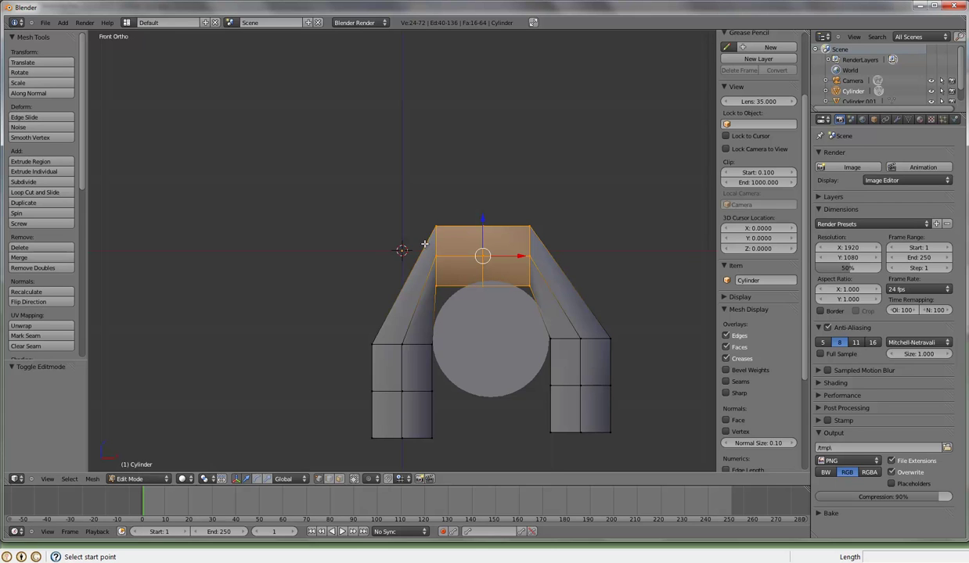
{"action": "key", "text": "a"}
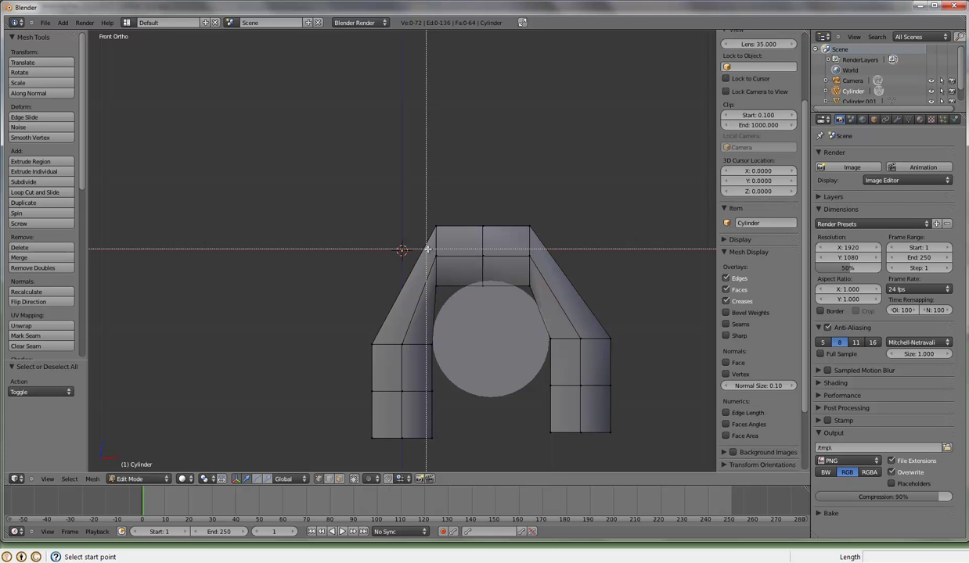
{"action": "right_click", "coordinate": [487, 286], "text": "alt"}
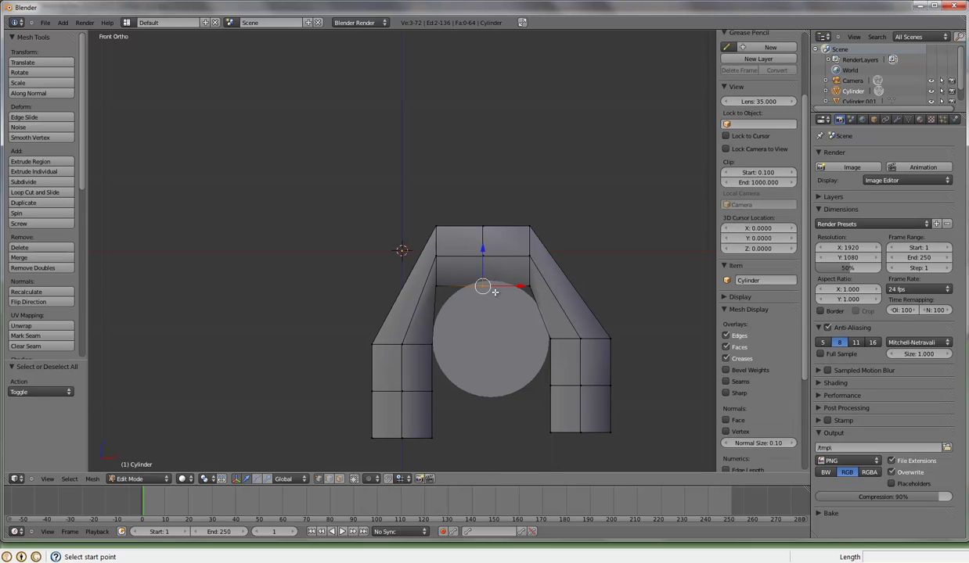
{"action": "key", "text": "g"}
{"action": "key", "text": "z"}
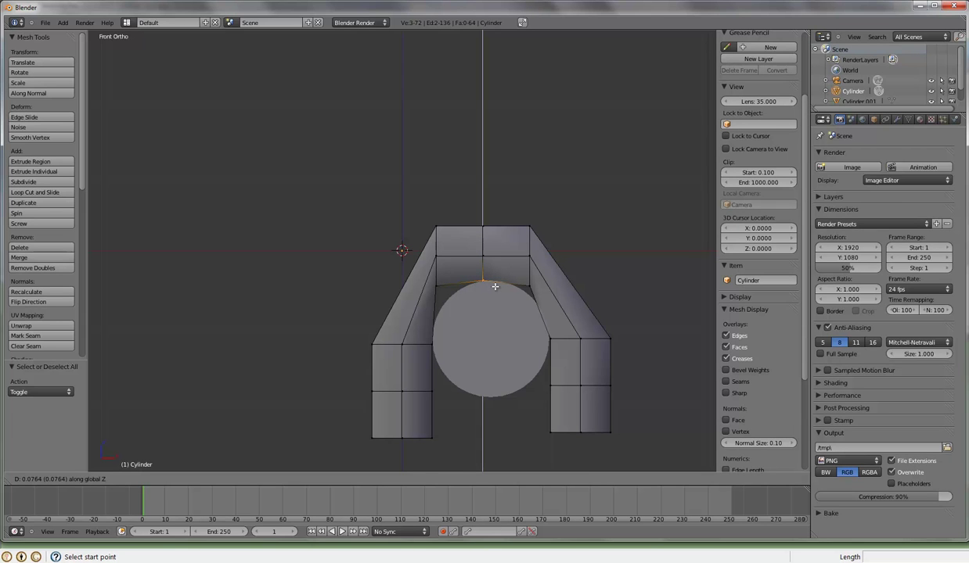
{"action": "left_click", "coordinate": [494, 286]}
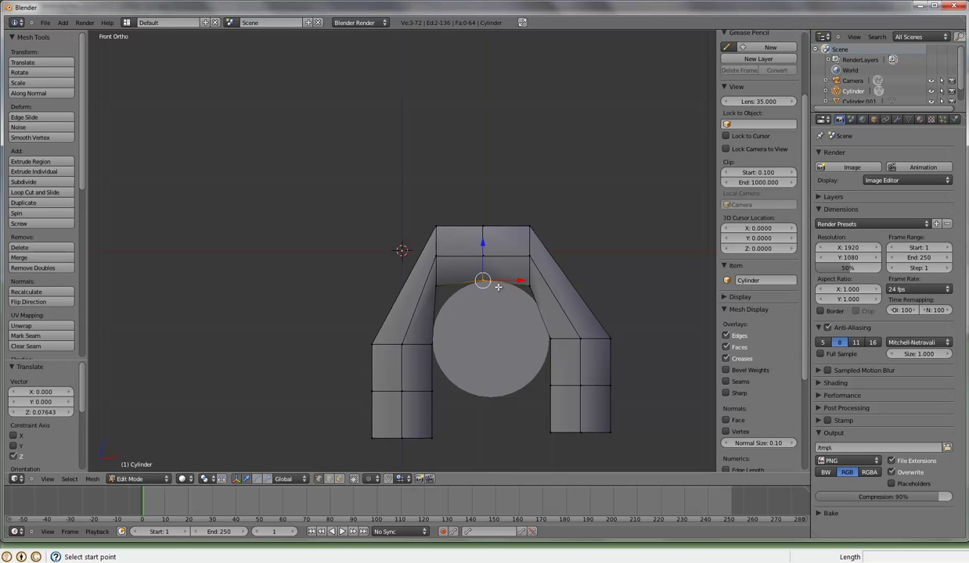
{"action": "key", "text": "g"}
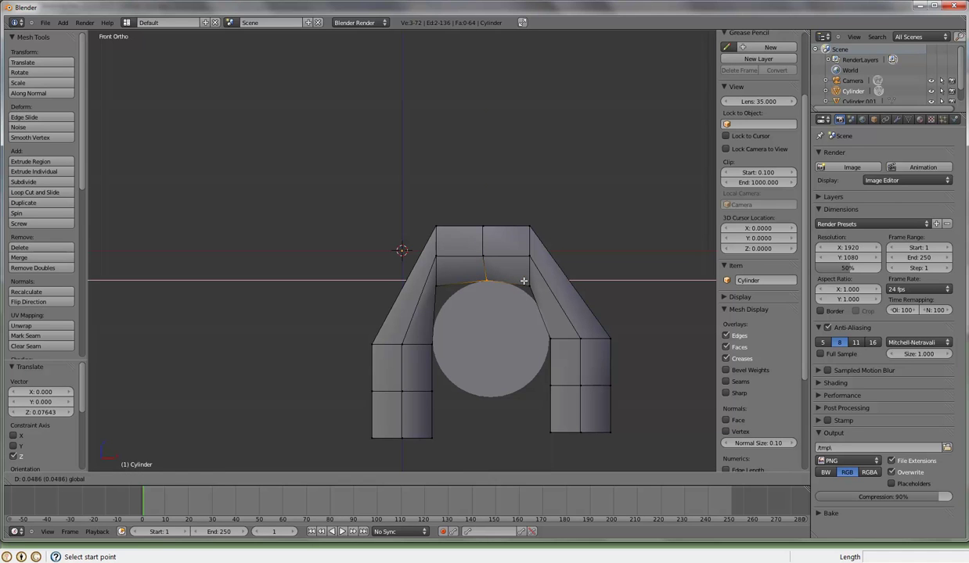
{"action": "left_click", "coordinate": [526, 280]}
Box-select the arch's top middle edge and shift it 0.063 to the right
{"action": "key", "text": "a"}
{"action": "key", "text": "b"}
{"action": "left_click_drag", "start_coordinate": [478, 216], "coordinate": [460, 259]}
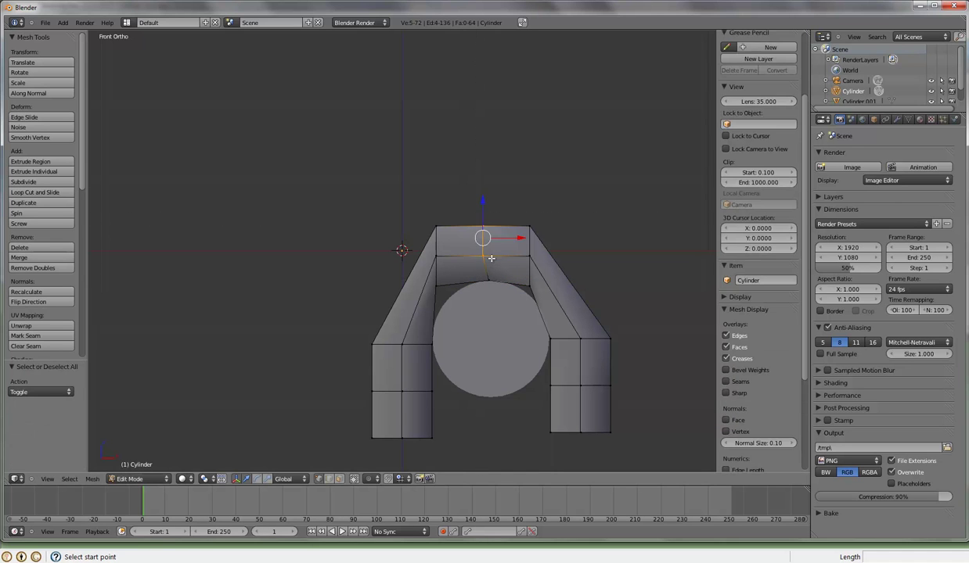
{"action": "key", "text": "g"}
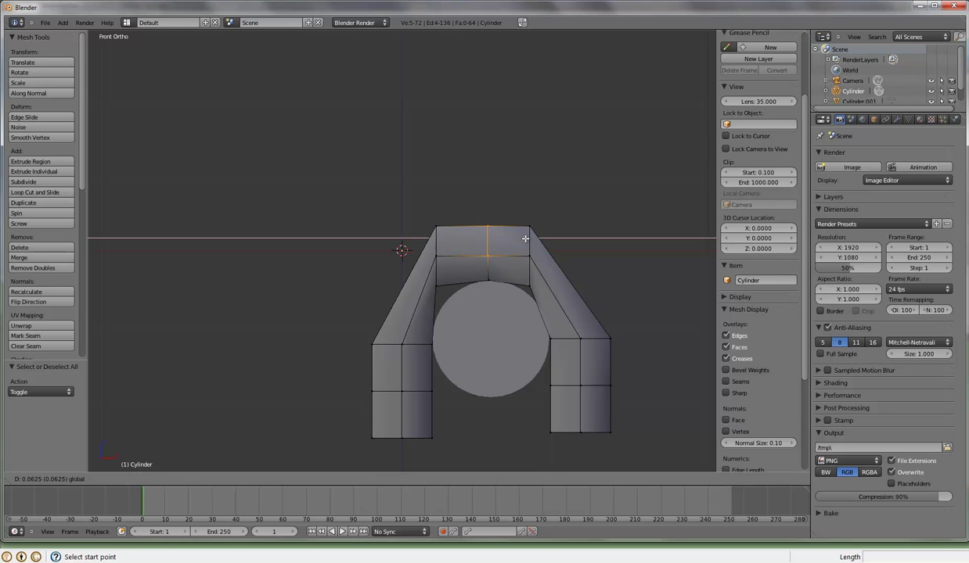
{"action": "left_click", "coordinate": [525, 239]}
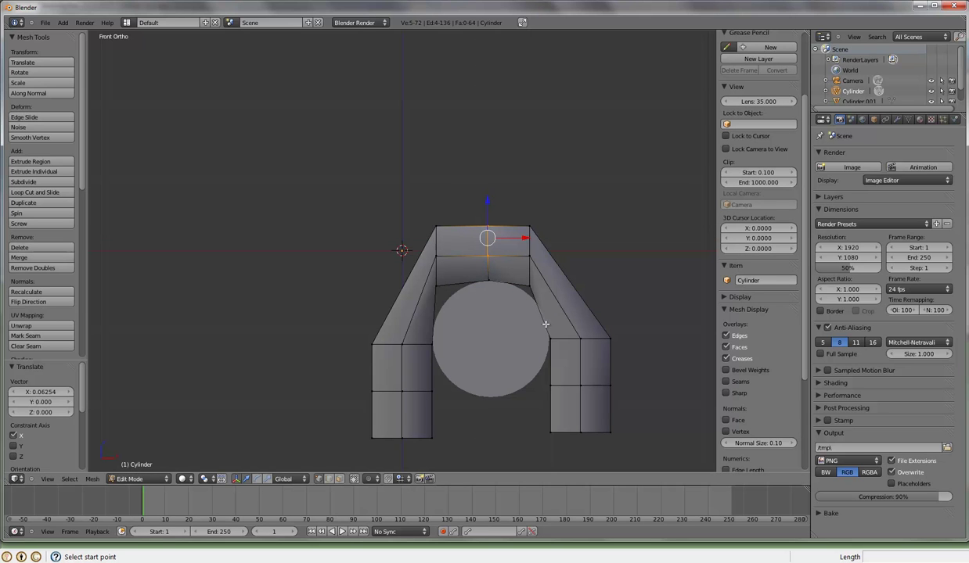
Box-select the right leg's faces and nudge them about 0.007 along X
{"action": "key", "text": "a"}
{"action": "left_click_drag", "start_coordinate": [546, 324], "coordinate": [613, 431]}
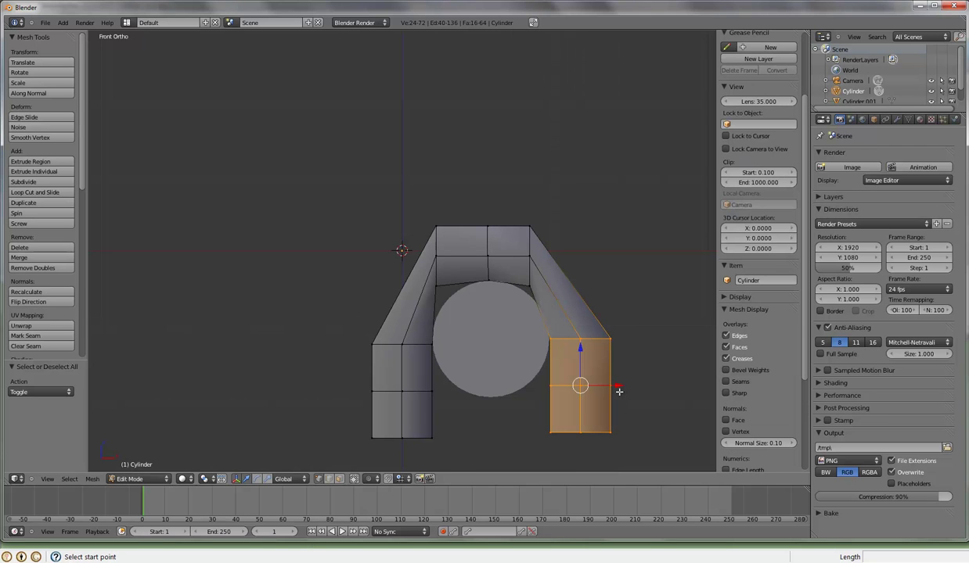
{"action": "left_click_drag", "start_coordinate": [620, 385], "coordinate": [619, 384]}
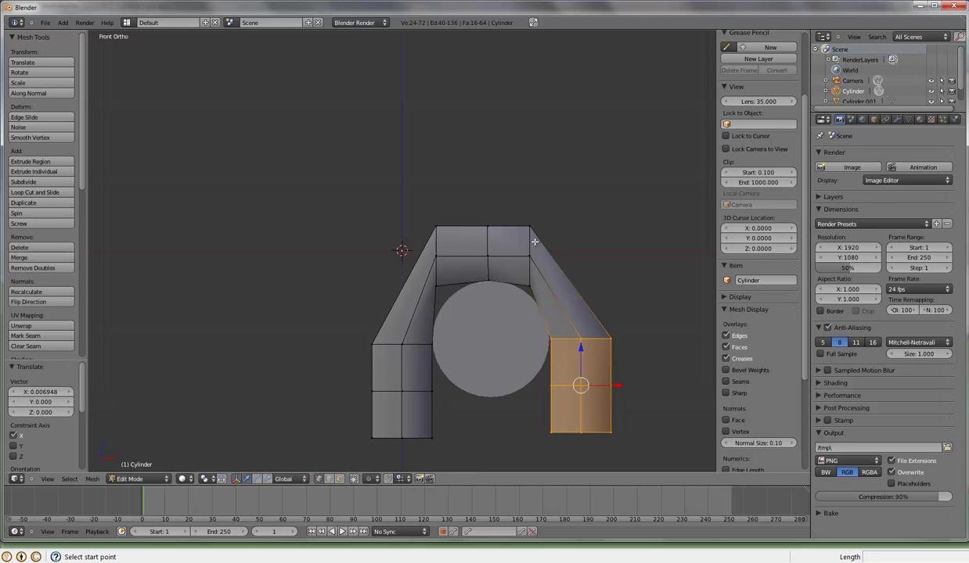
{"action": "key", "text": "a"}
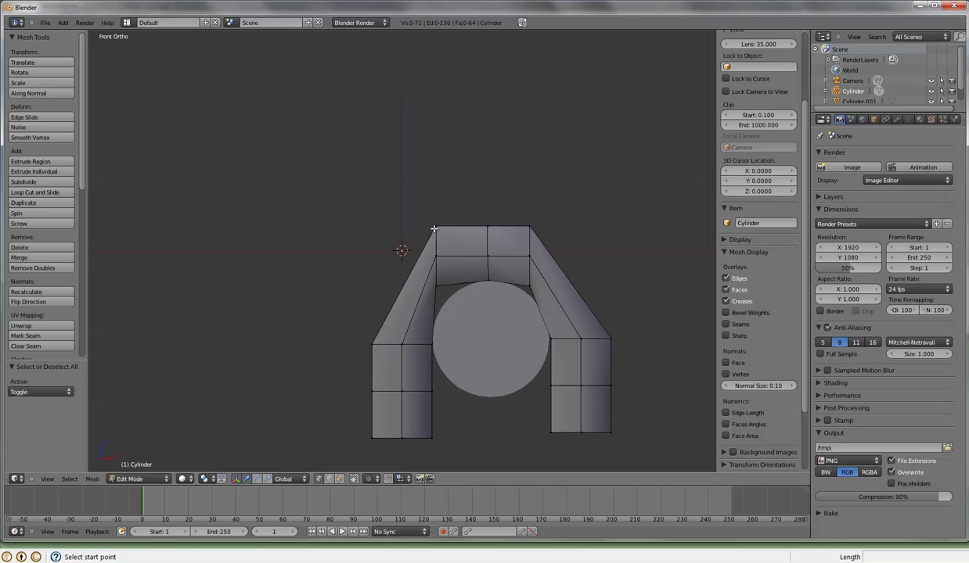
Select the arch's upper-left outer corner vertex and move it 1.077 left along X
{"action": "right_click", "coordinate": [371, 345]}
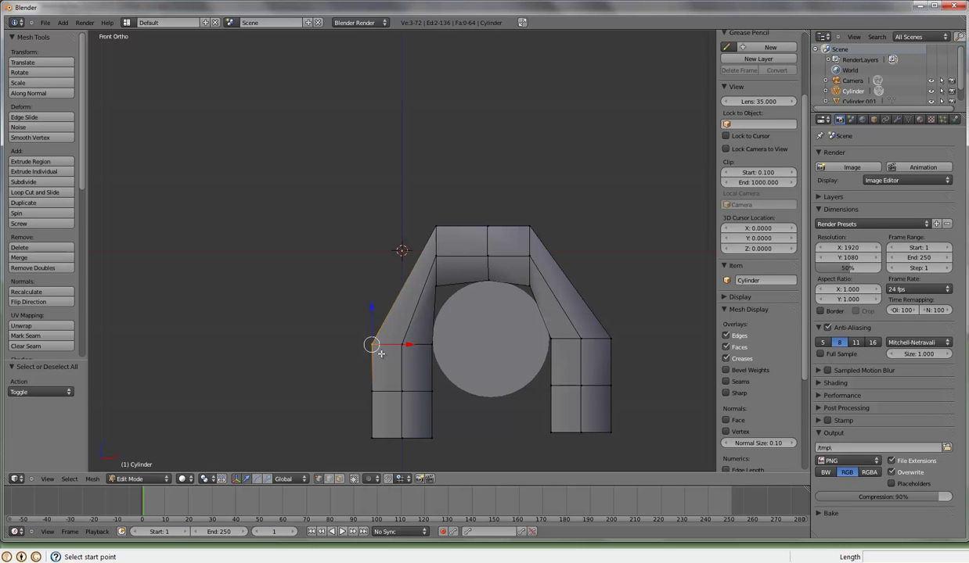
{"action": "right_click", "coordinate": [381, 354]}
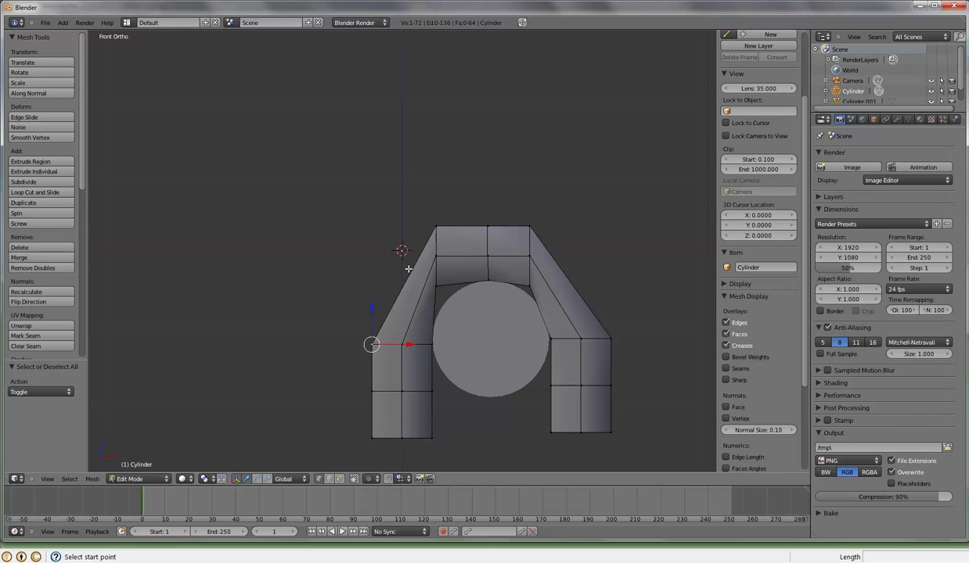
{"action": "key", "text": "a"}
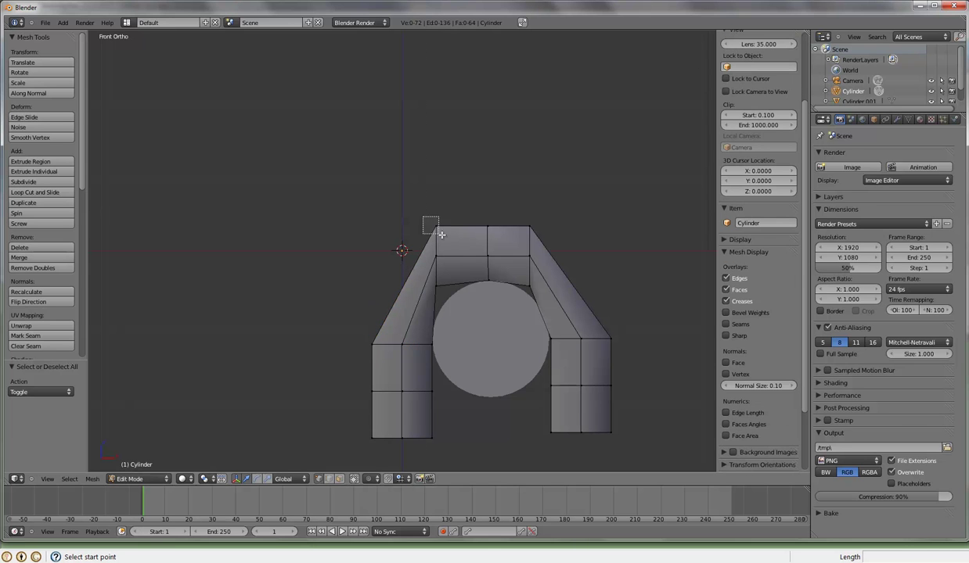
{"action": "right_click", "coordinate": [435, 228]}
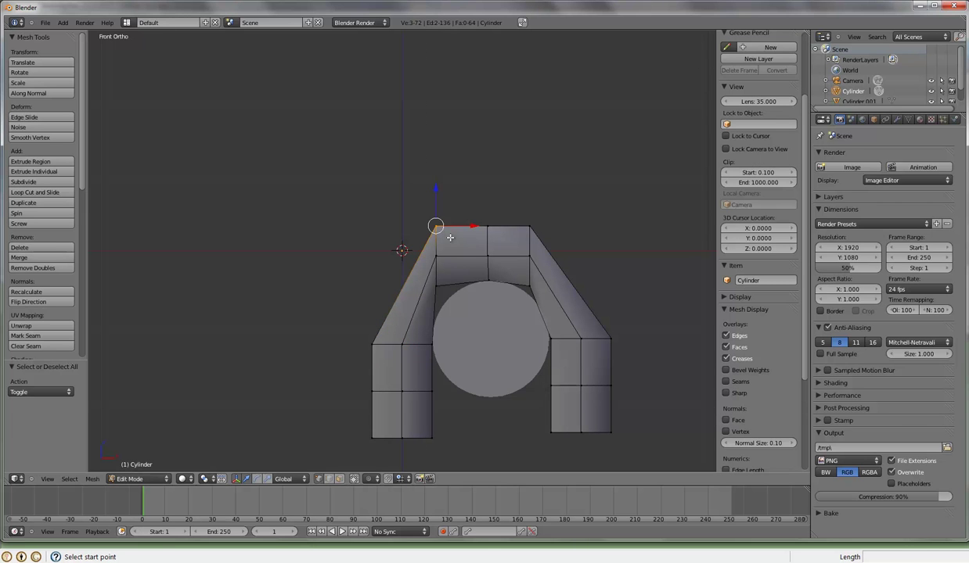
{"action": "key", "text": "g"}
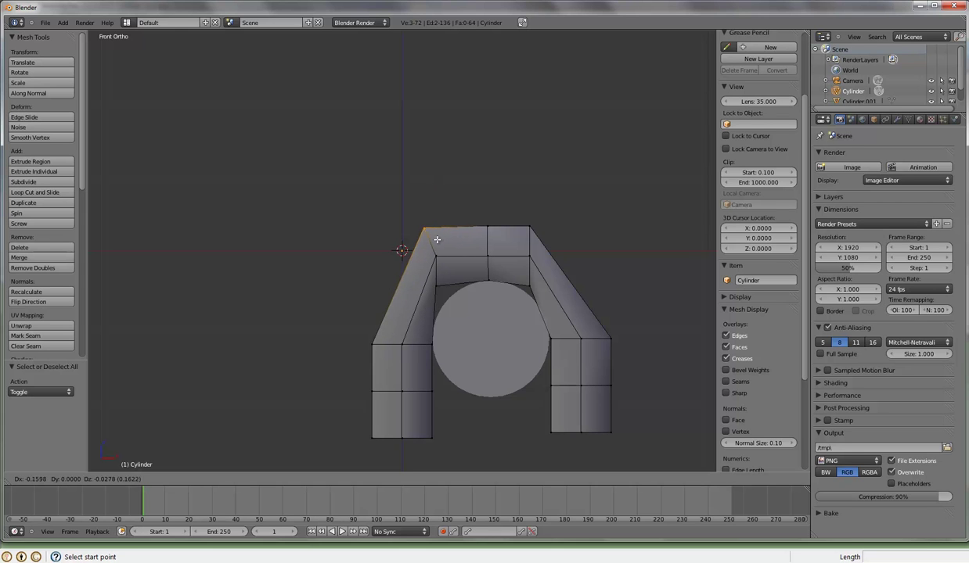
{"action": "key", "text": "x"}
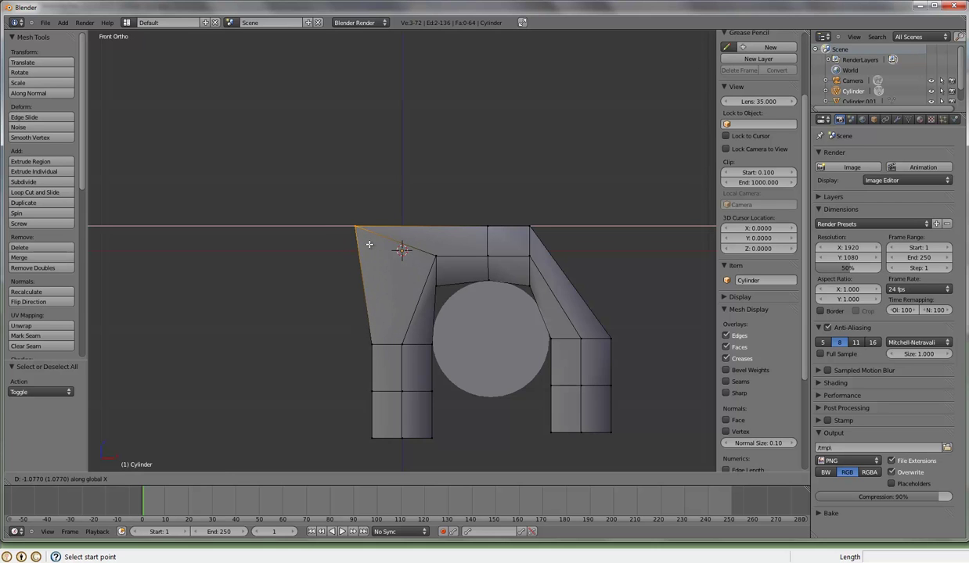
{"action": "left_click", "coordinate": [370, 244]}
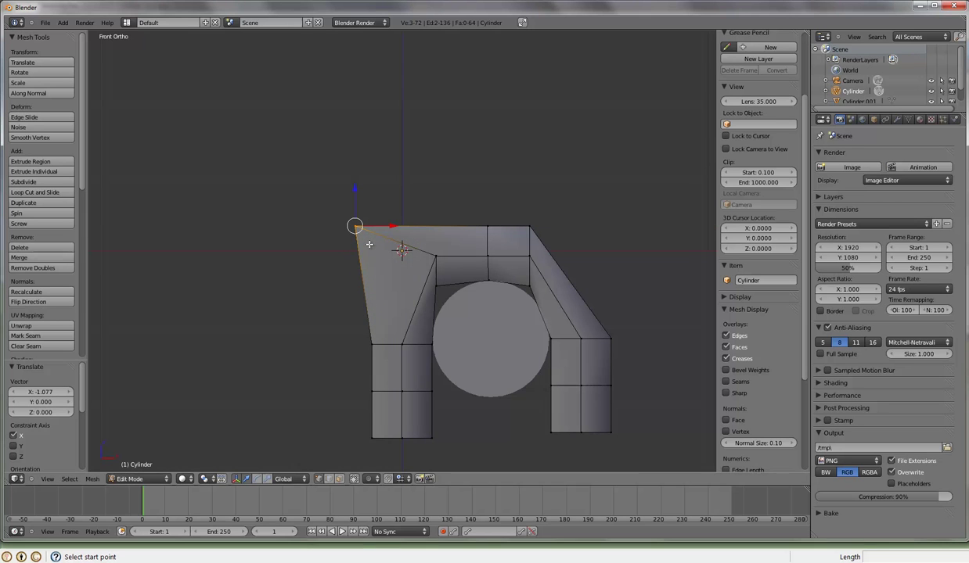
Set Snap Element to Vertex and snap the corner along X level with the left leg
{"action": "left_click", "coordinate": [406, 481]}
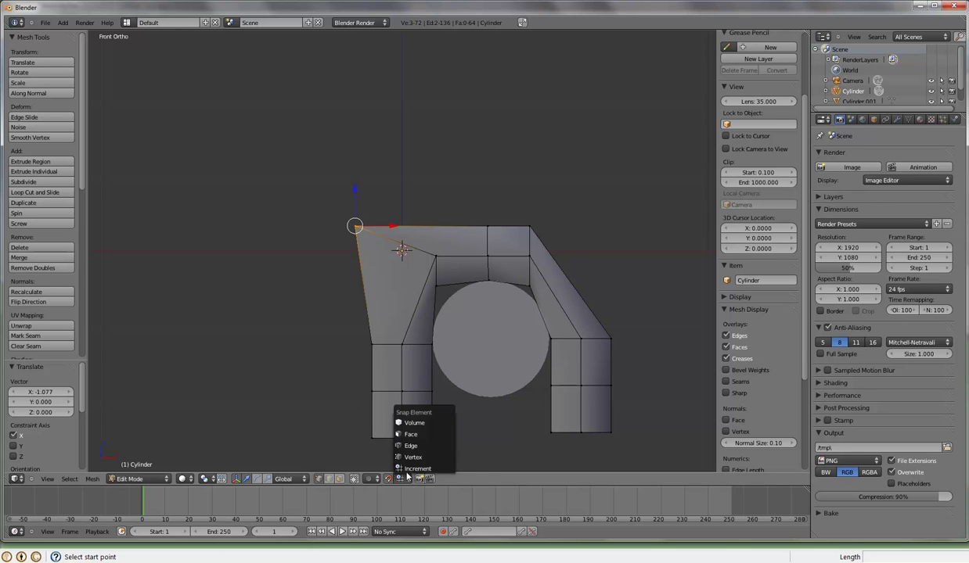
{"action": "left_click", "coordinate": [412, 456]}
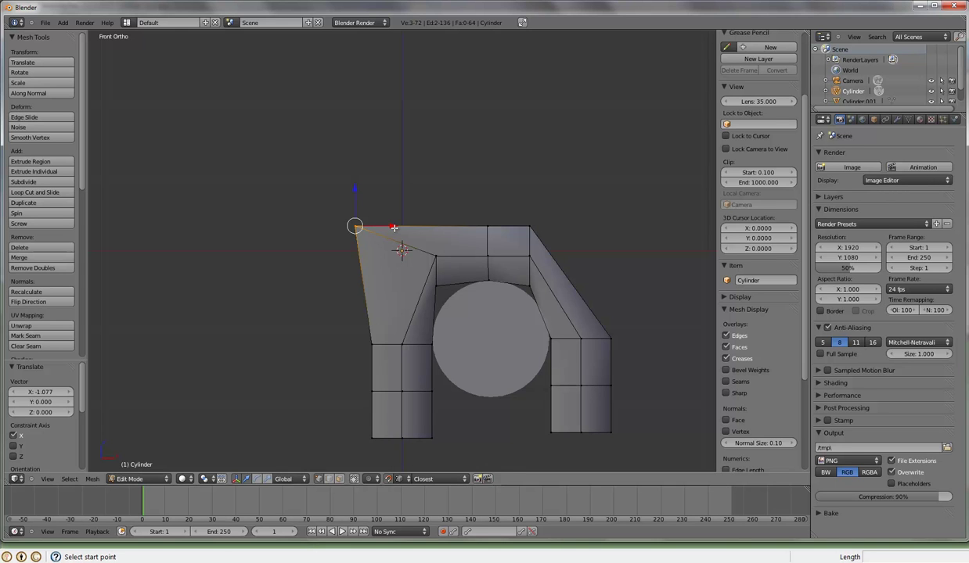
{"action": "key", "text": "g"}
{"action": "key", "text": "x"}
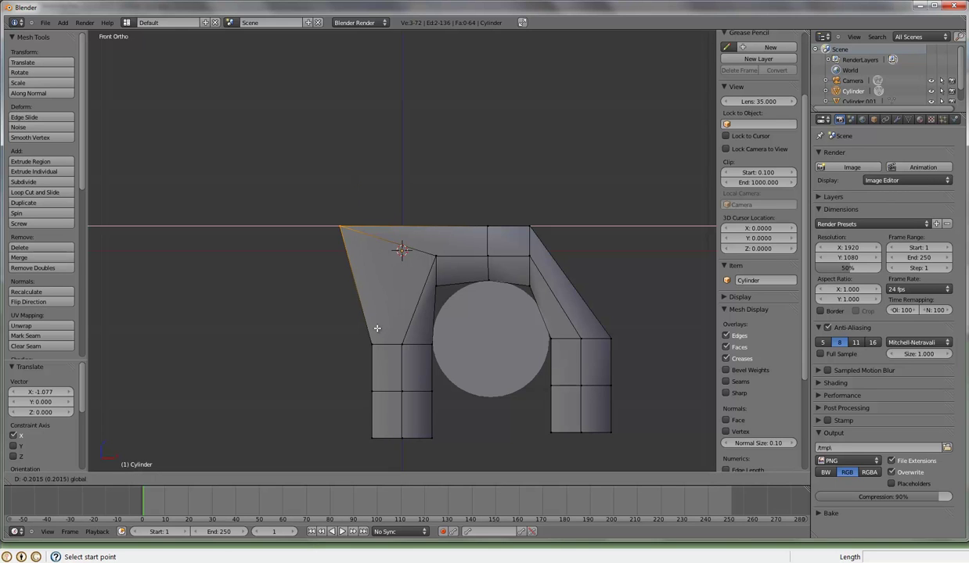
{"action": "left_click", "coordinate": [373, 342]}
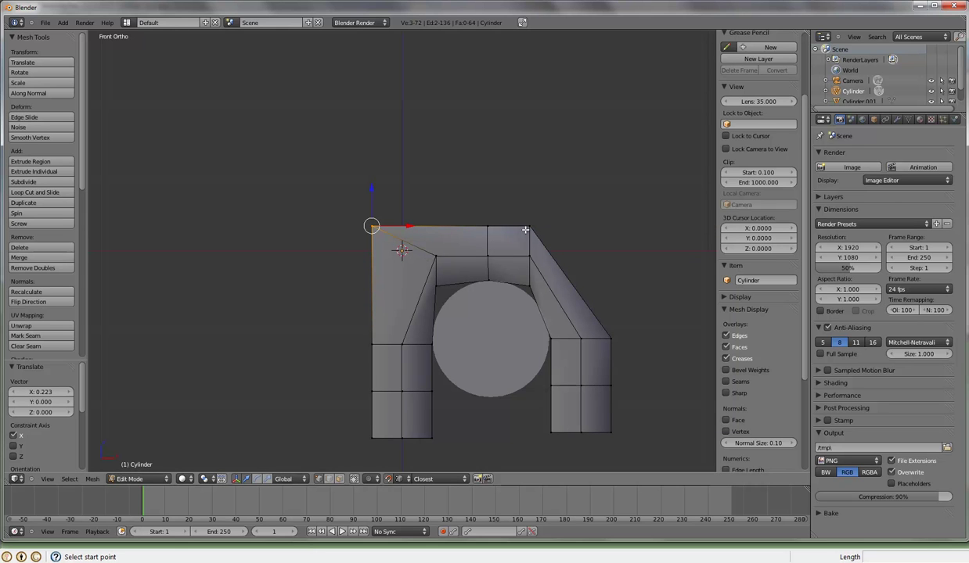
Move the upper-right outer corner vertex along X out level with the right leg
{"action": "key", "text": "a"}
{"action": "key", "text": "b"}
{"action": "left_click_drag", "start_coordinate": [519, 210], "coordinate": [538, 236]}
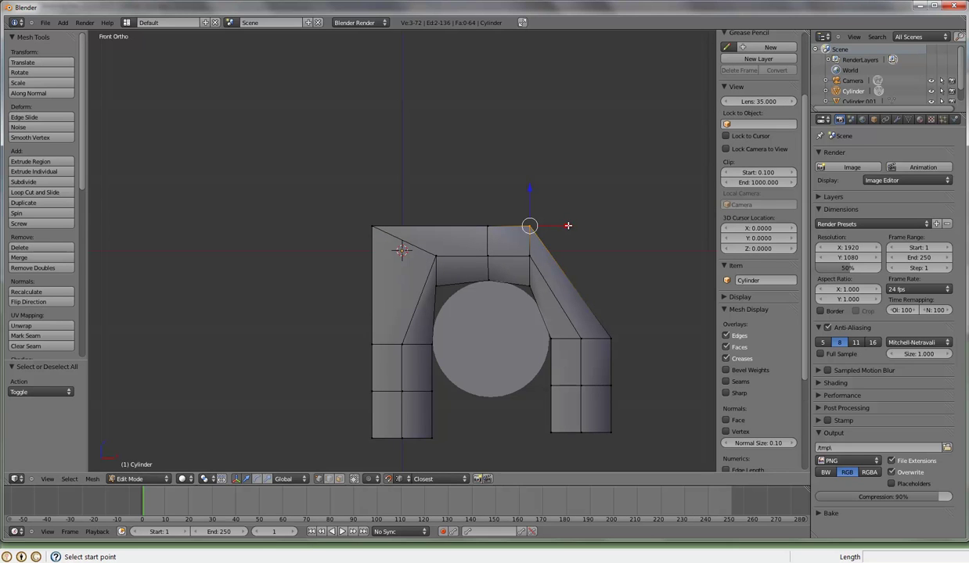
{"action": "key", "text": "g"}
{"action": "key", "text": "x"}
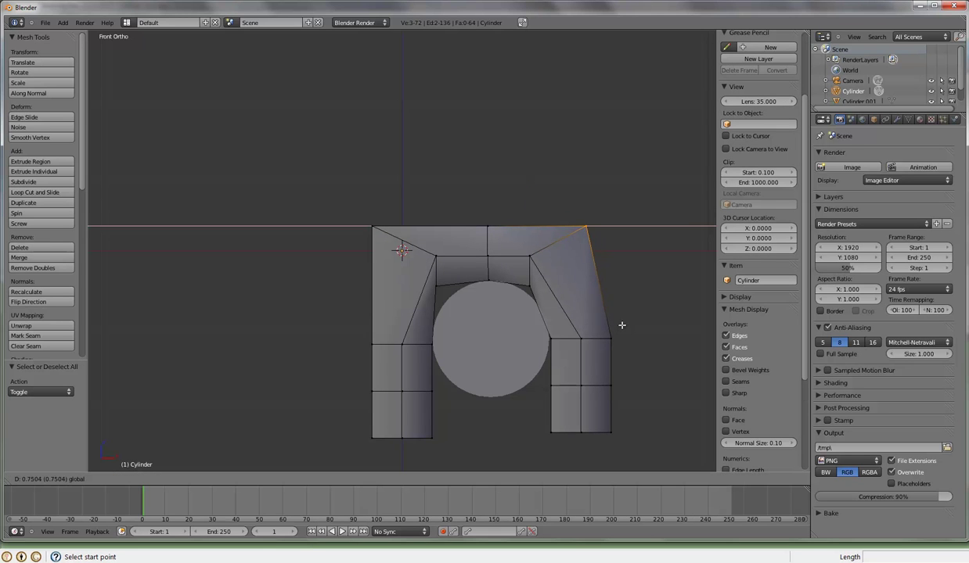
{"action": "left_click", "coordinate": [610, 337]}
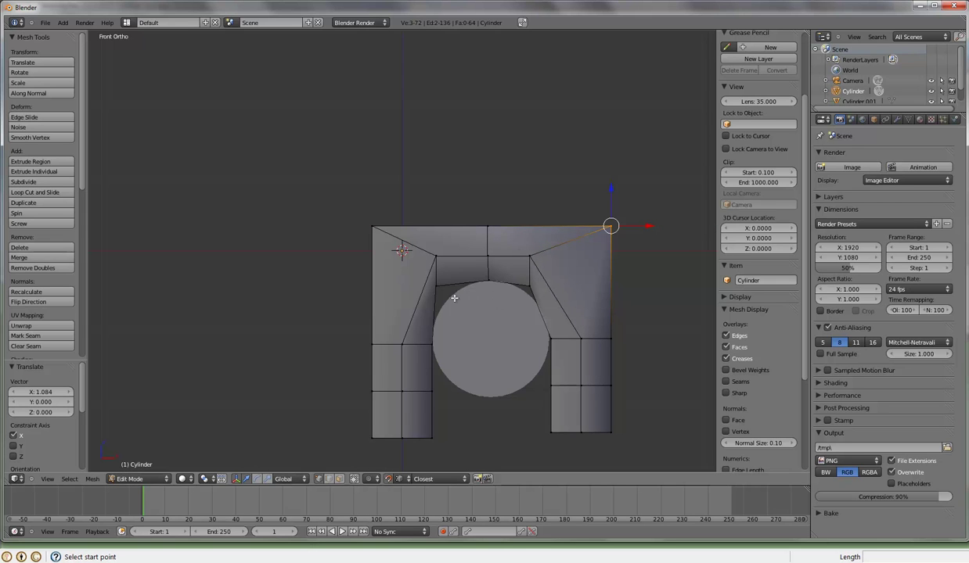
Reposition the inner top-left corner vertex of the round opening
{"action": "key", "text": "a"}
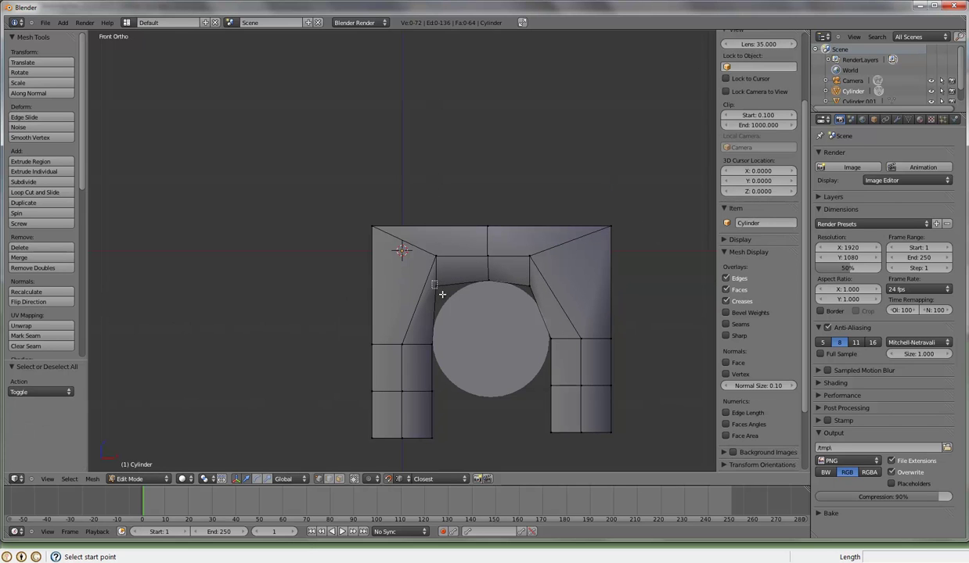
{"action": "right_click", "coordinate": [440, 288]}
{"action": "key", "text": "g"}
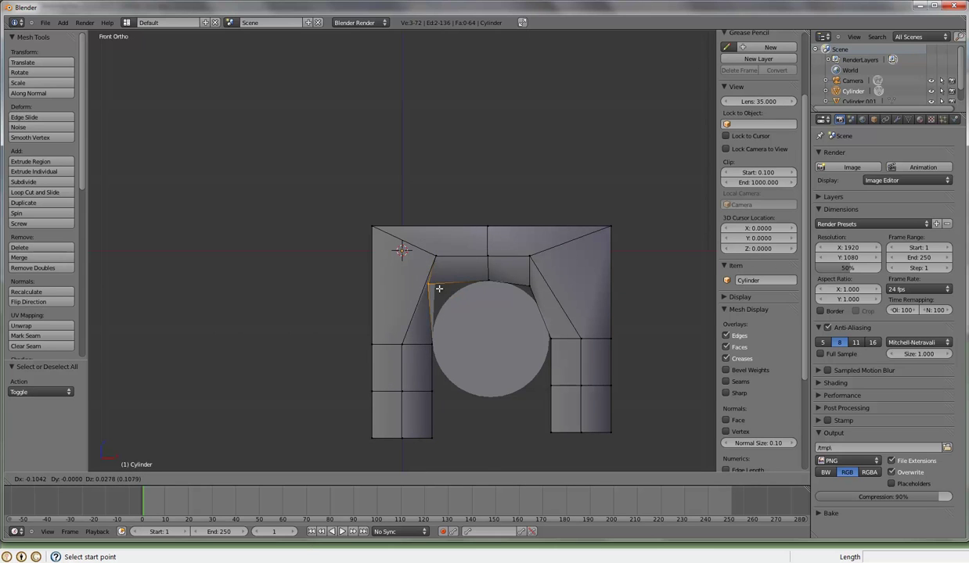
{"action": "right_click", "coordinate": [442, 290]}
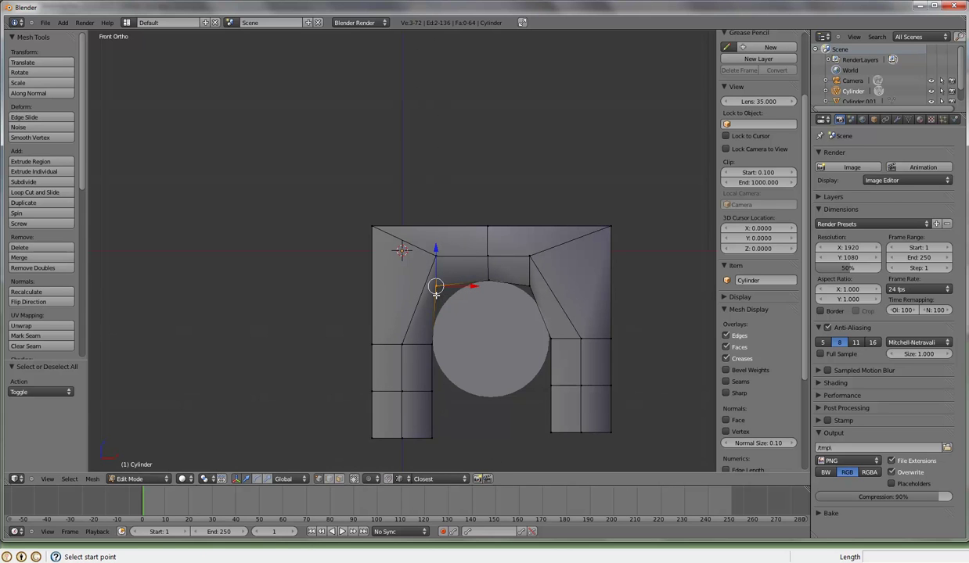
{"action": "key", "text": "g"}
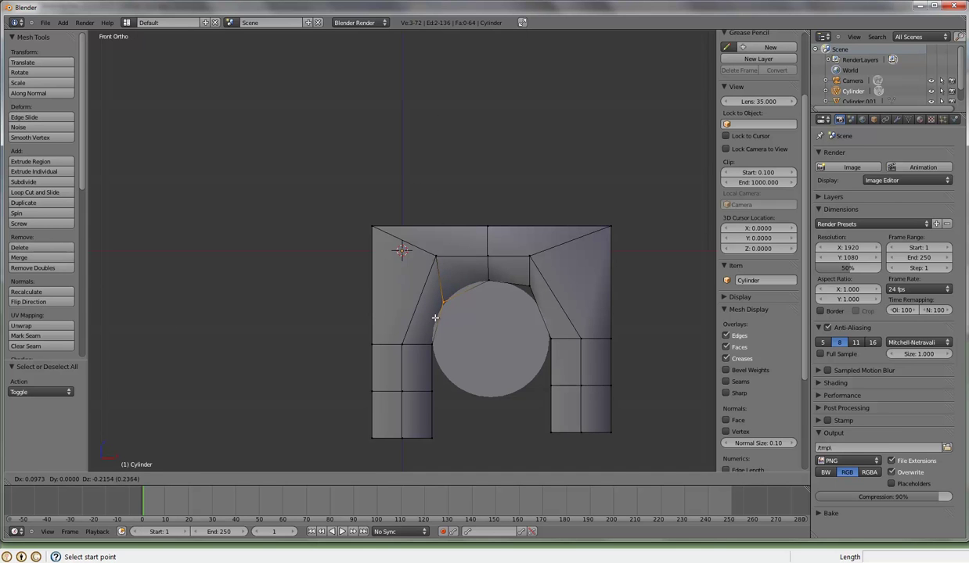
{"action": "left_click", "coordinate": [437, 315]}
Move the arch's upper-left inner corner vertex lower along the arch
{"action": "key", "text": "a"}
{"action": "scroll", "coordinate": [757, 156], "scroll_direction": "down", "scroll_amount": 2}
{"action": "key", "text": "b"}
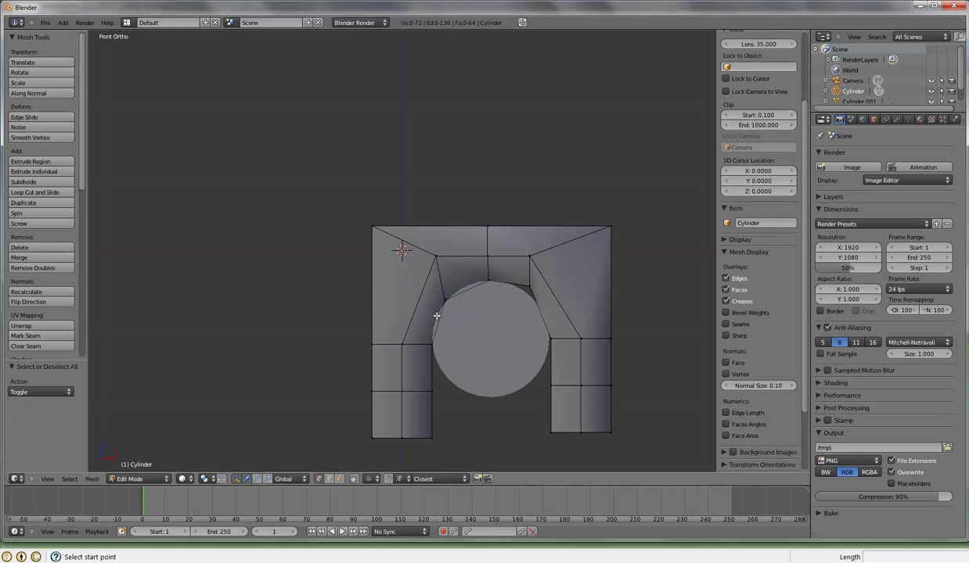
{"action": "left_click_drag", "start_coordinate": [412, 240], "coordinate": [433, 258]}
{"action": "key", "text": "g"}
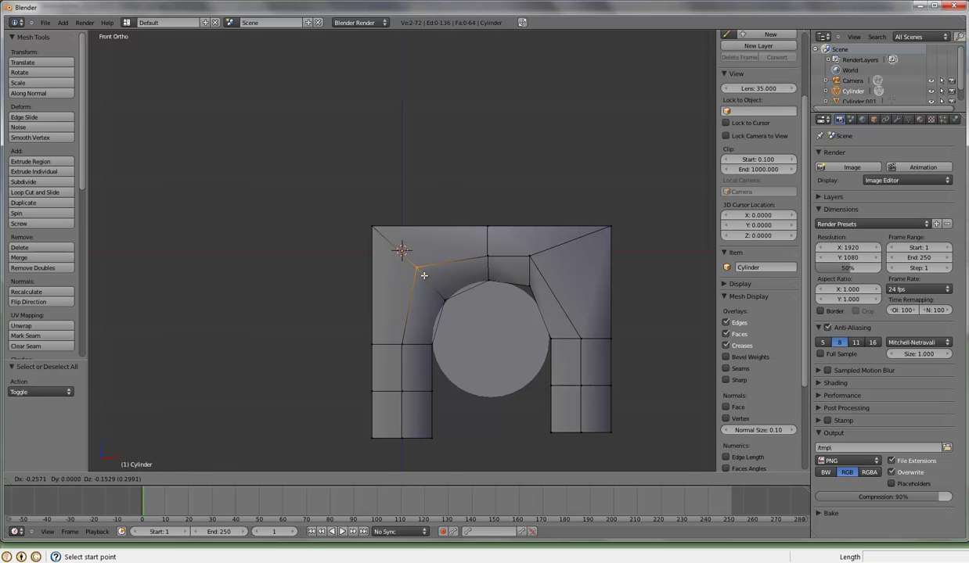
{"action": "left_click", "coordinate": [423, 275]}
Shift the arch's upper-right corner vertex further to the right
{"action": "key", "text": "a"}
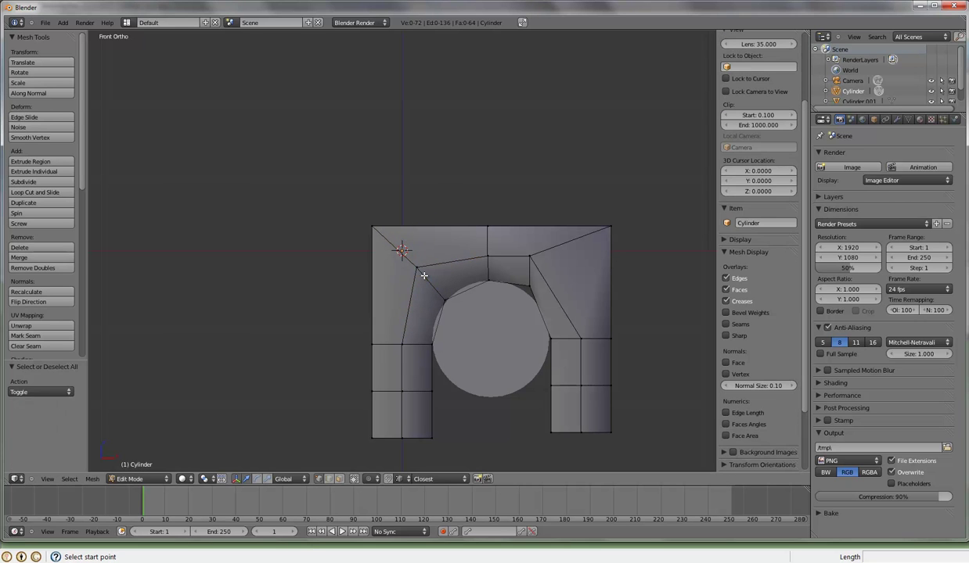
{"action": "right_click", "coordinate": [530, 287]}
{"action": "key", "text": "g"}
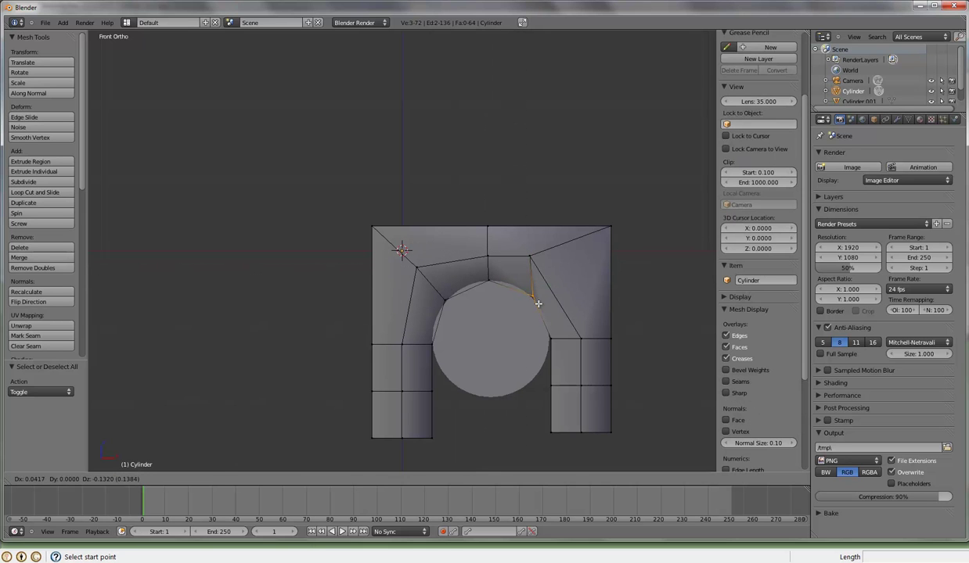
{"action": "right_click", "coordinate": [538, 303]}
{"action": "key", "text": "b"}
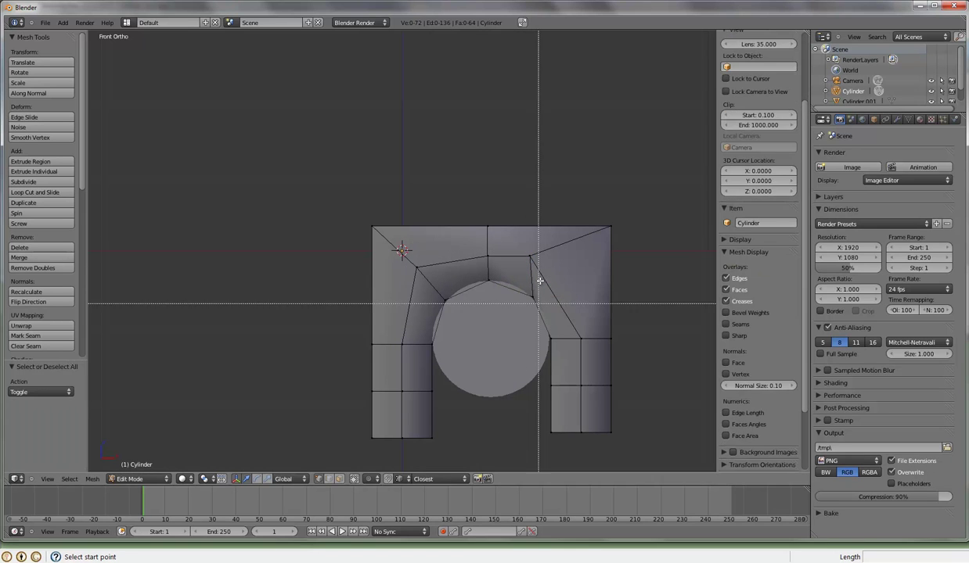
{"action": "left_click_drag", "start_coordinate": [525, 248], "coordinate": [538, 267]}
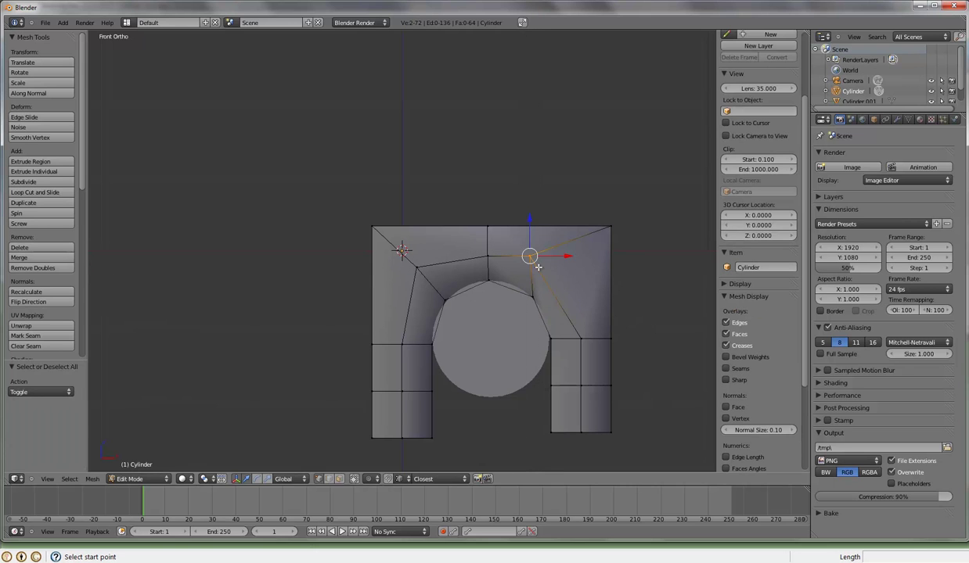
{"action": "key", "text": "g"}
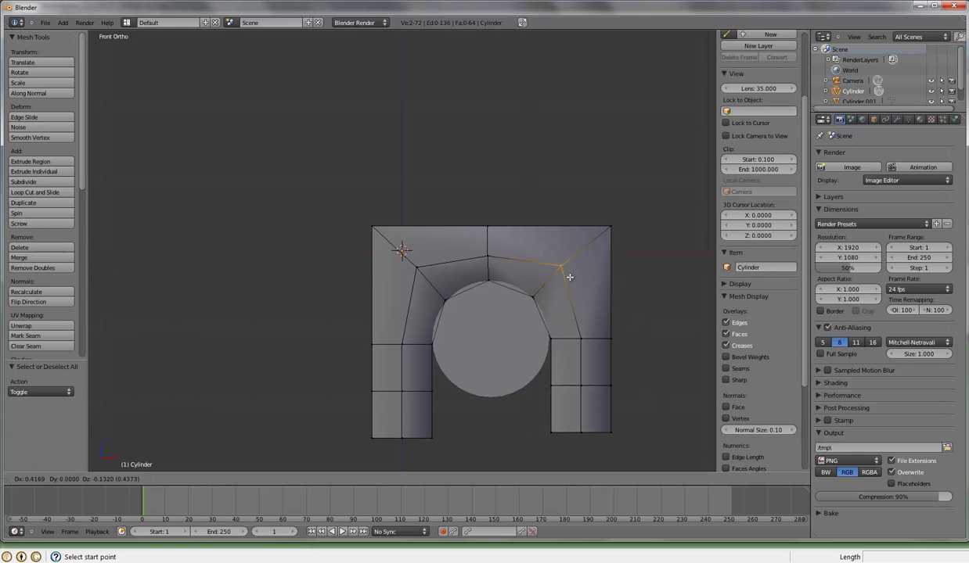
{"action": "left_click", "coordinate": [569, 277]}
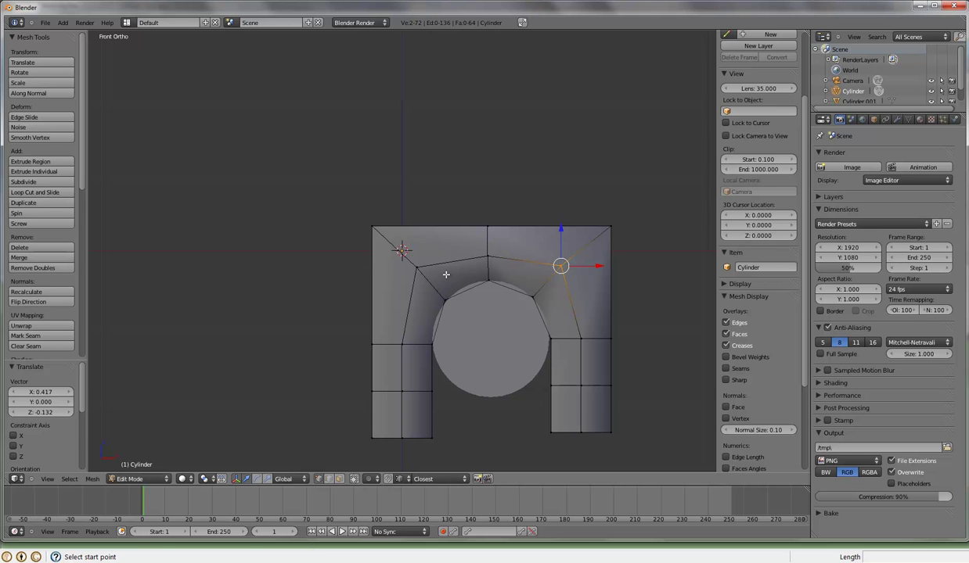
Inspect the arch in 3D, return to front view and begin a loop cut
{"action": "key", "text": "a"}
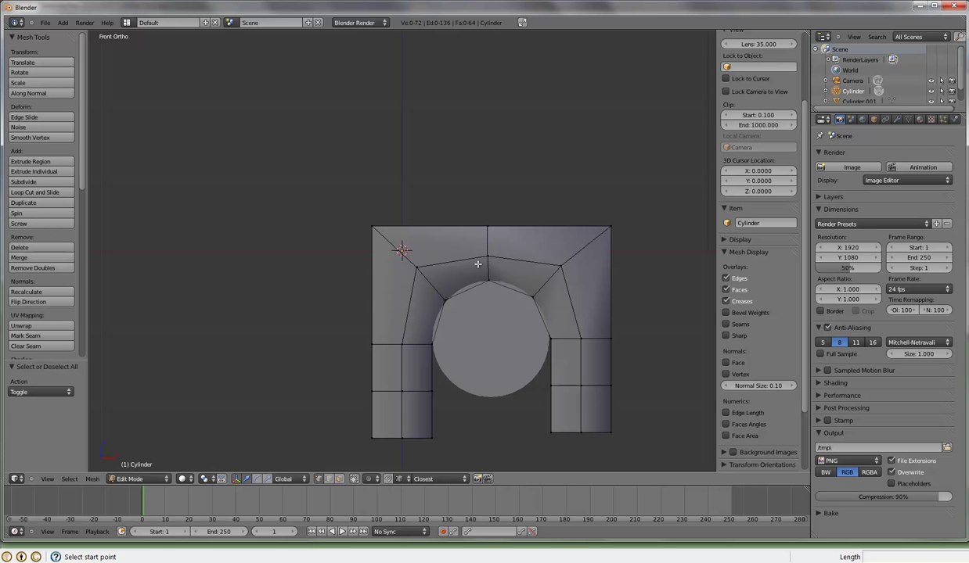
{"action": "mouse_move", "coordinate": [543, 275]}
{"action": "middle_mouse_down"}
{"action": "mouse_move", "coordinate": [491, 287]}
{"action": "mouse_move", "coordinate": [528, 295]}
{"action": "mouse_move", "coordinate": [558, 281]}
{"action": "mouse_move", "coordinate": [570, 292]}
{"action": "middle_mouse_up"}
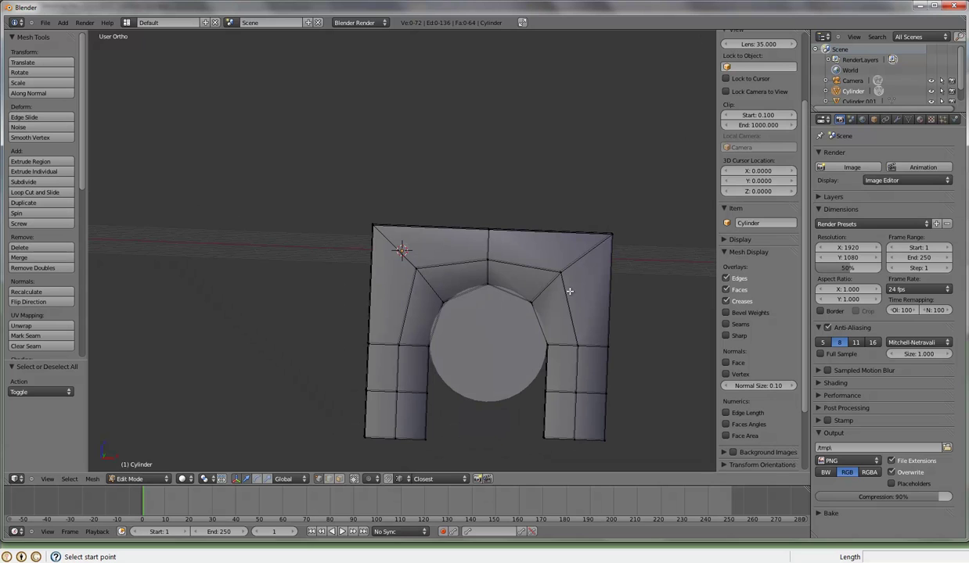
{"action": "key", "text": "KP_1"}
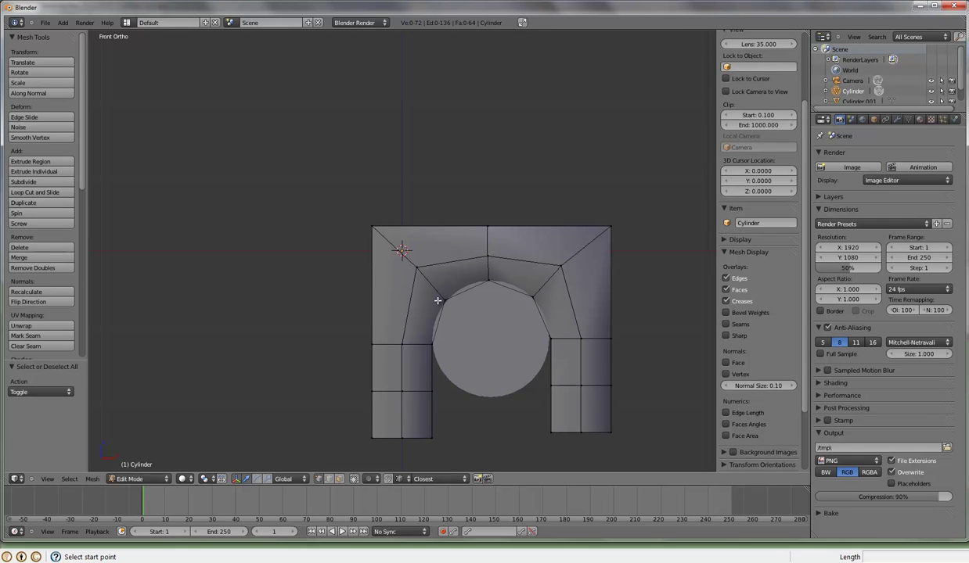
{"action": "key", "text": "ctrl+r"}
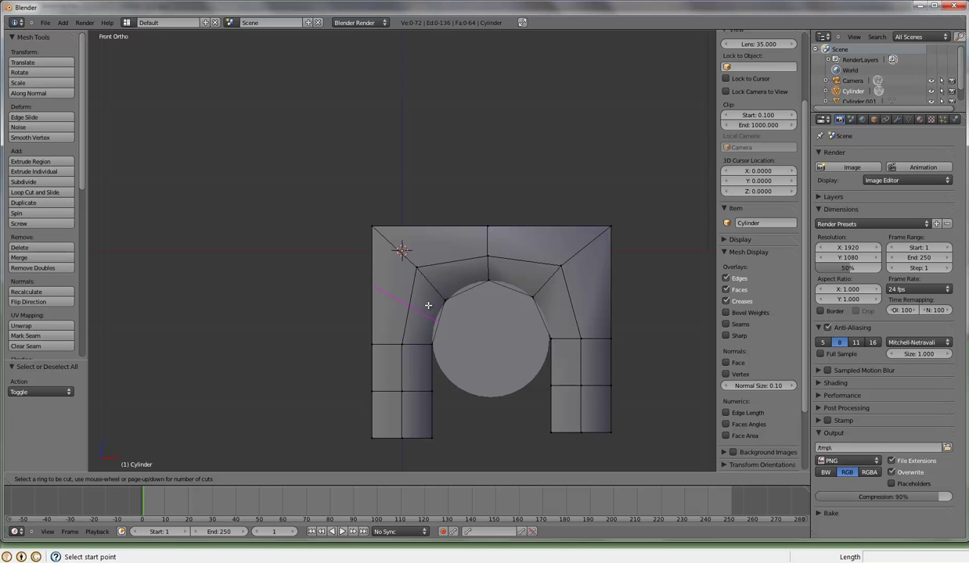
Cut four edge loops across the arch band: left side, upper-left, upper-right and right side
{"action": "left_click", "coordinate": [428, 306]}
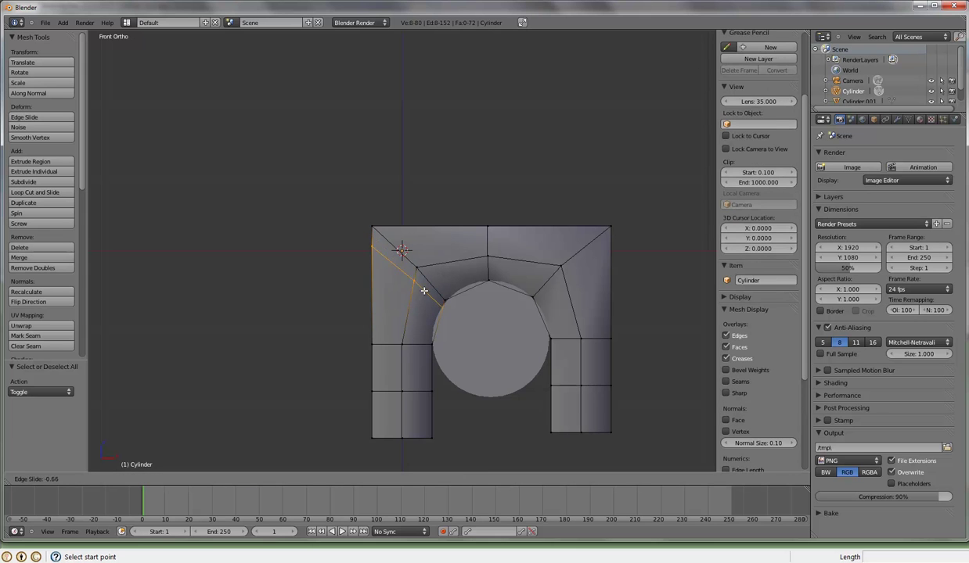
{"action": "left_click", "coordinate": [413, 305]}
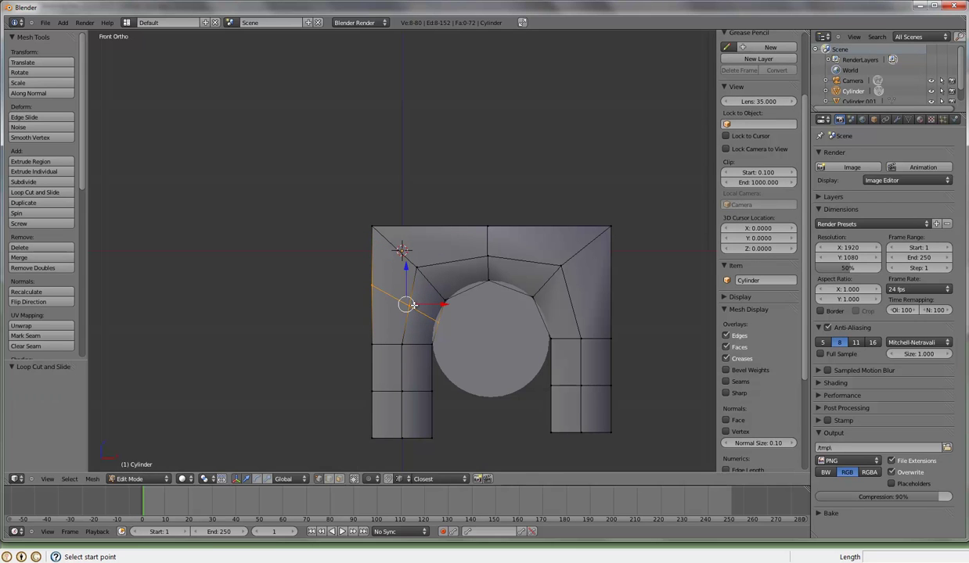
{"action": "key", "text": "ctrl+r"}
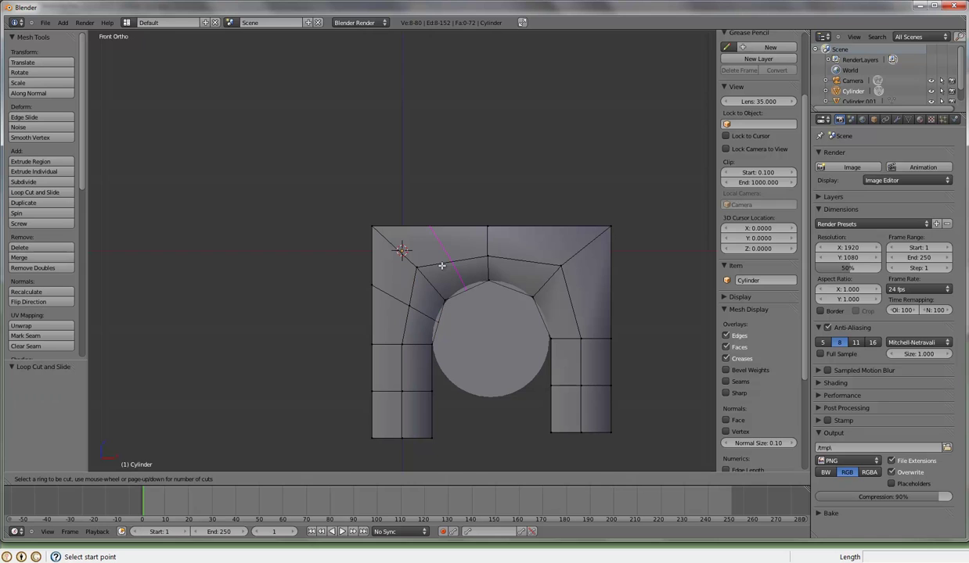
{"action": "left_click", "coordinate": [441, 266]}
{"action": "left_click", "coordinate": [446, 263]}
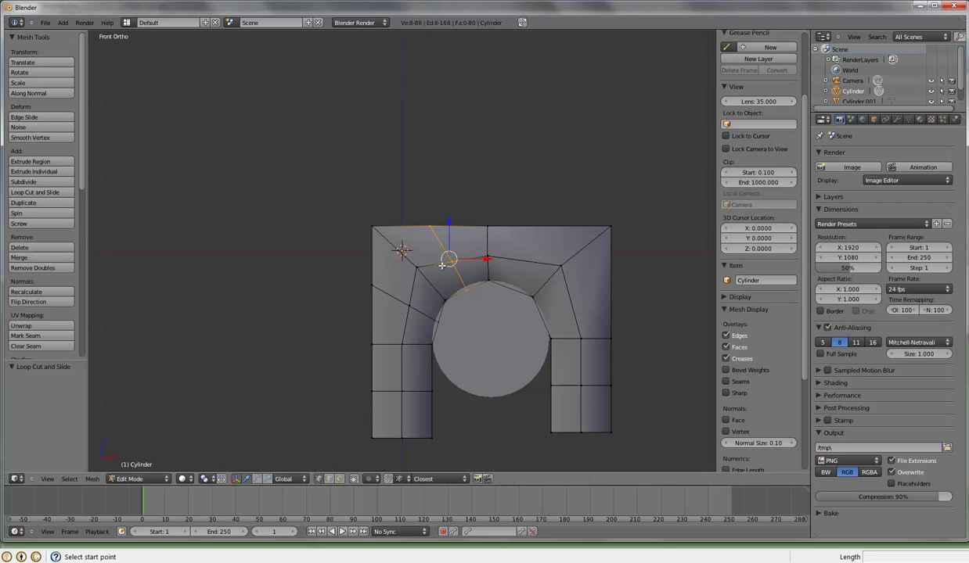
{"action": "key", "text": "ctrl+r"}
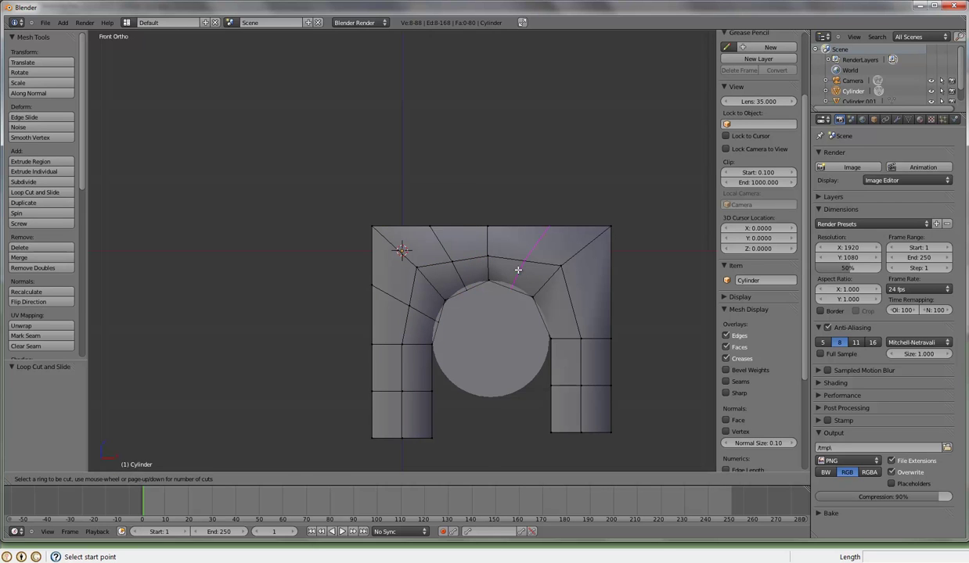
{"action": "left_click", "coordinate": [518, 270]}
{"action": "left_click", "coordinate": [518, 270]}
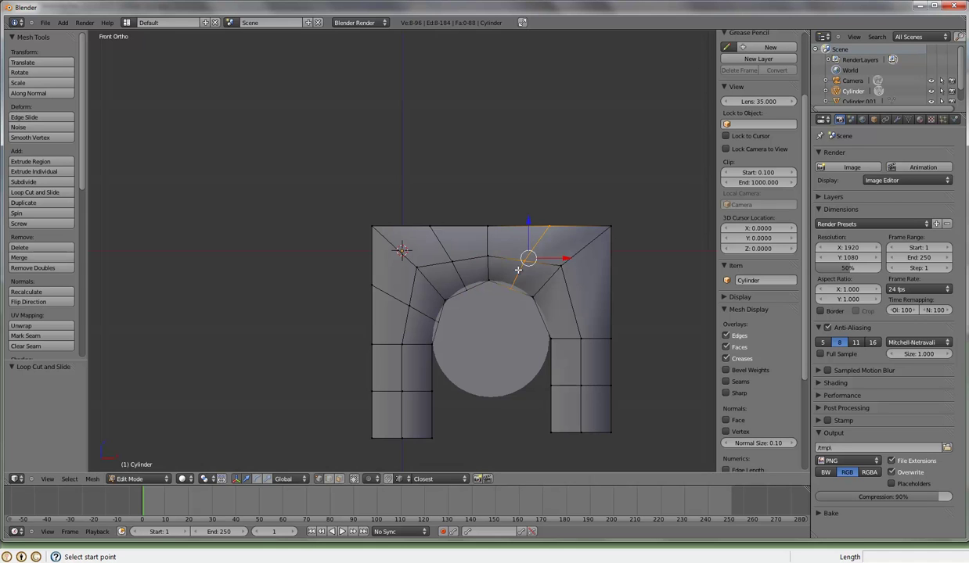
{"action": "key", "text": "ctrl+r"}
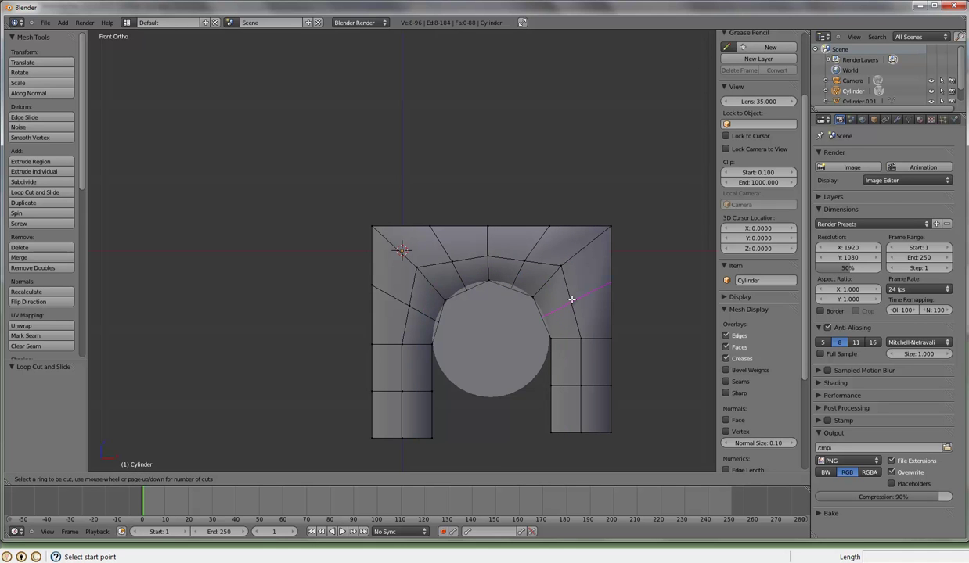
{"action": "left_click", "coordinate": [571, 300]}
{"action": "left_click", "coordinate": [572, 300]}
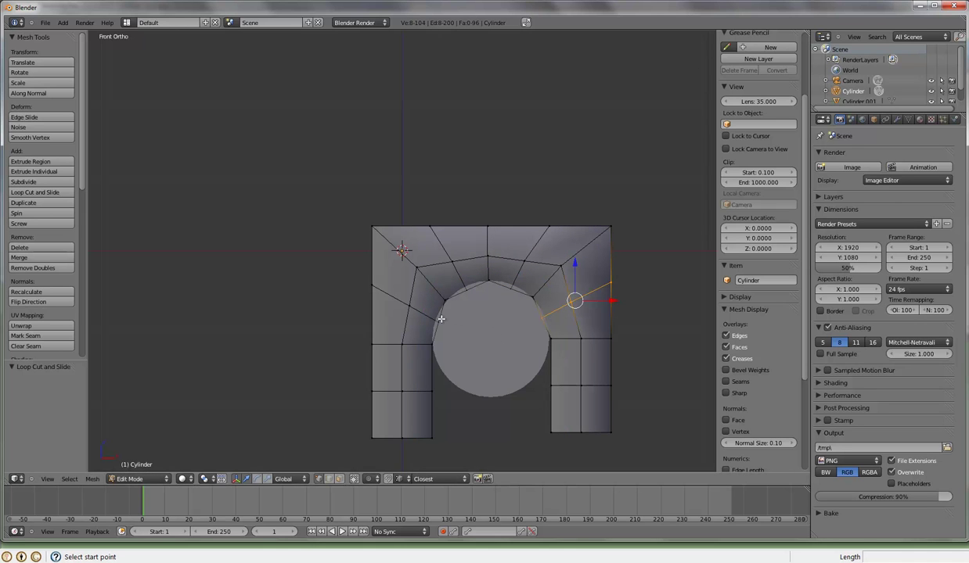
Extrude a new vertex from the opening's left-edge vertex
{"action": "key", "text": "a"}
{"action": "key", "text": "b"}
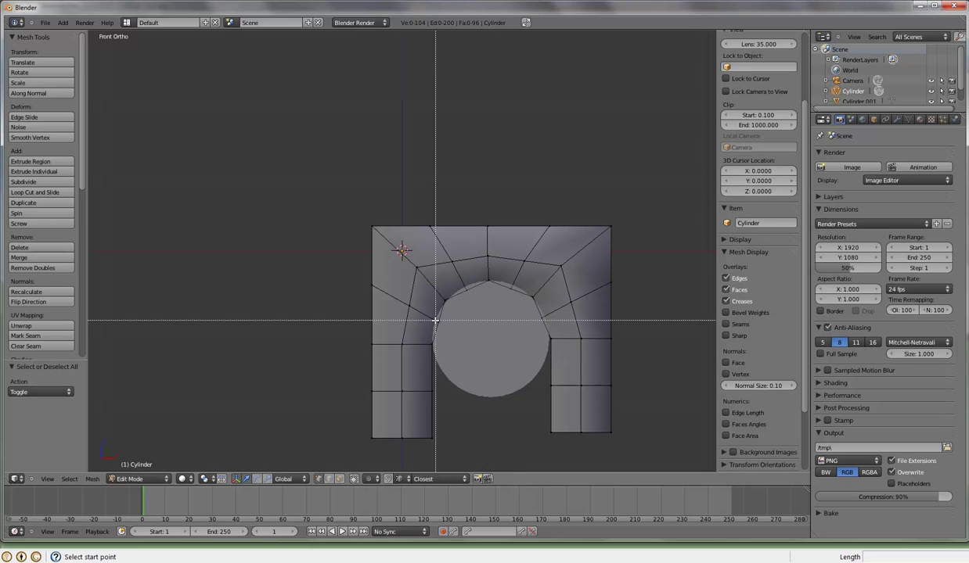
{"action": "left_click_drag", "start_coordinate": [432, 316], "coordinate": [445, 327]}
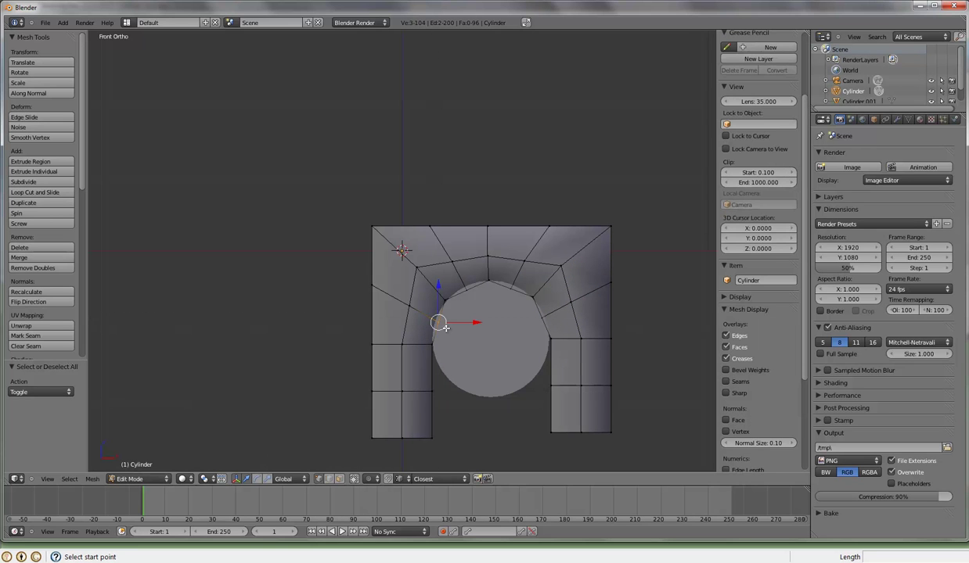
{"action": "key", "text": "e"}
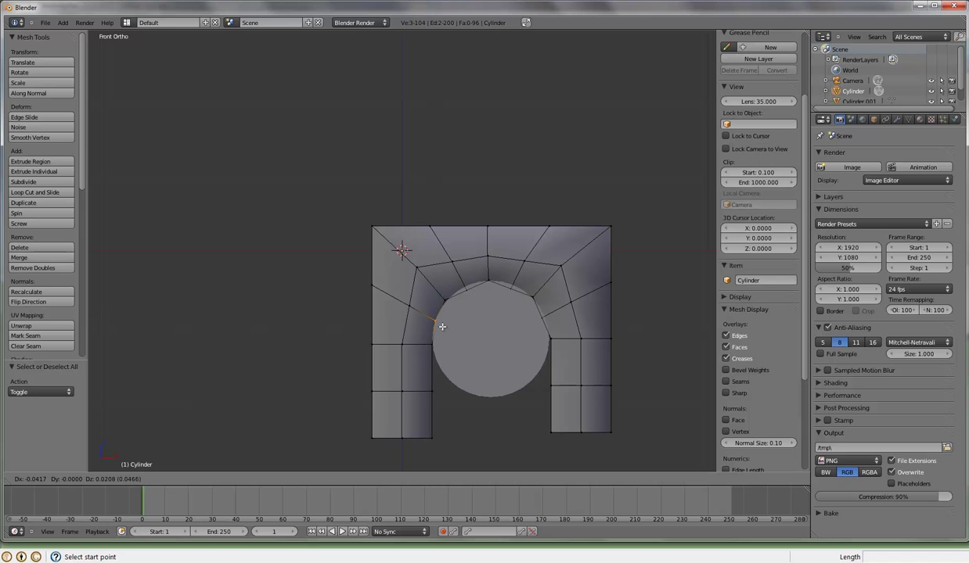
{"action": "left_click", "coordinate": [441, 326]}
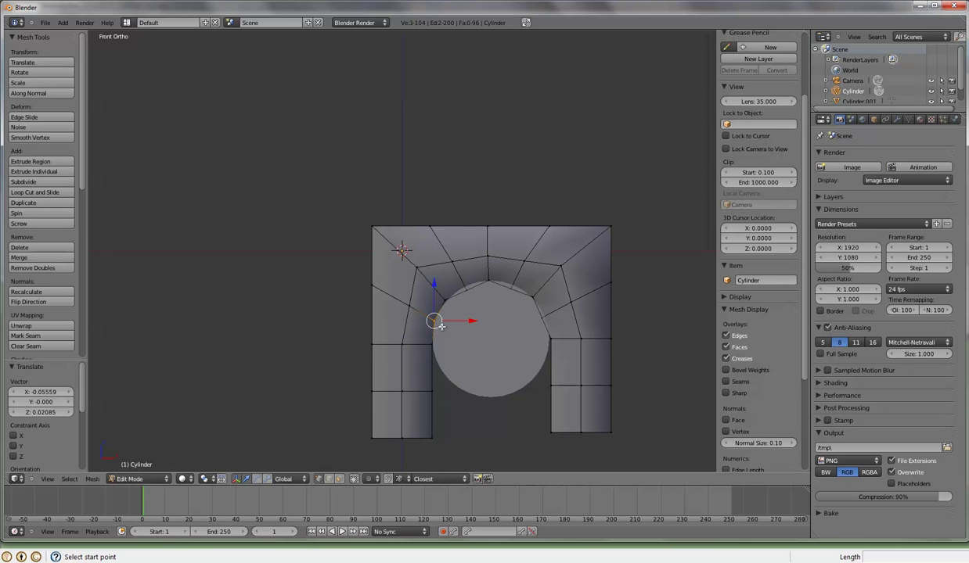
{"action": "key", "text": "a"}
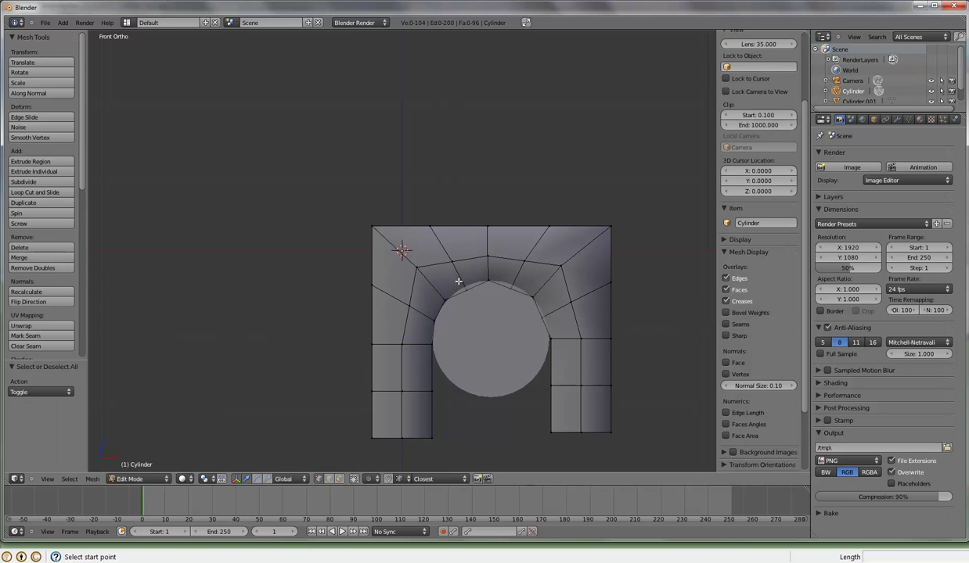
{"action": "right_click", "coordinate": [472, 298]}
{"action": "key", "text": "e"}
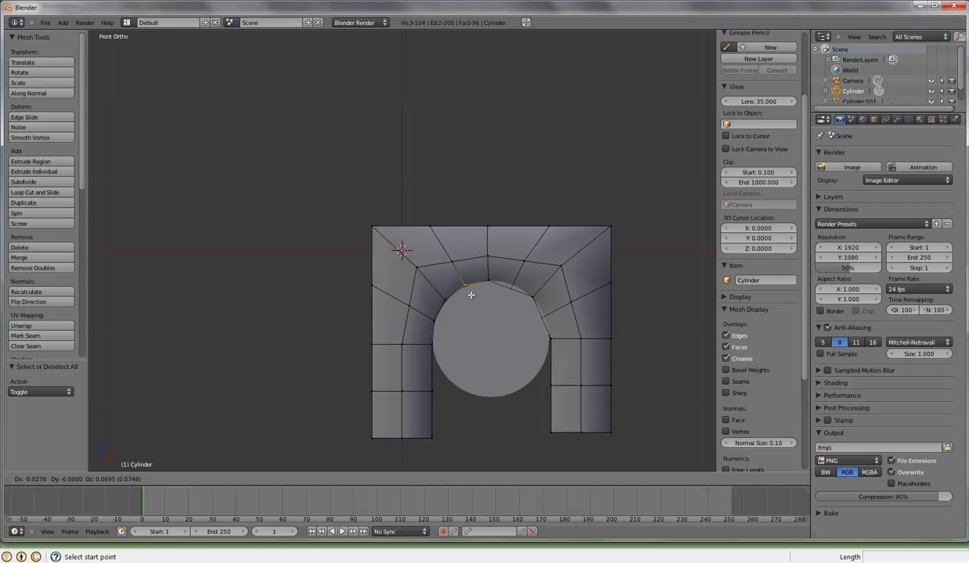
{"action": "key", "text": "Escape"}
Extrude the stacked vertices at the opening's top edge
{"action": "key", "text": "a"}
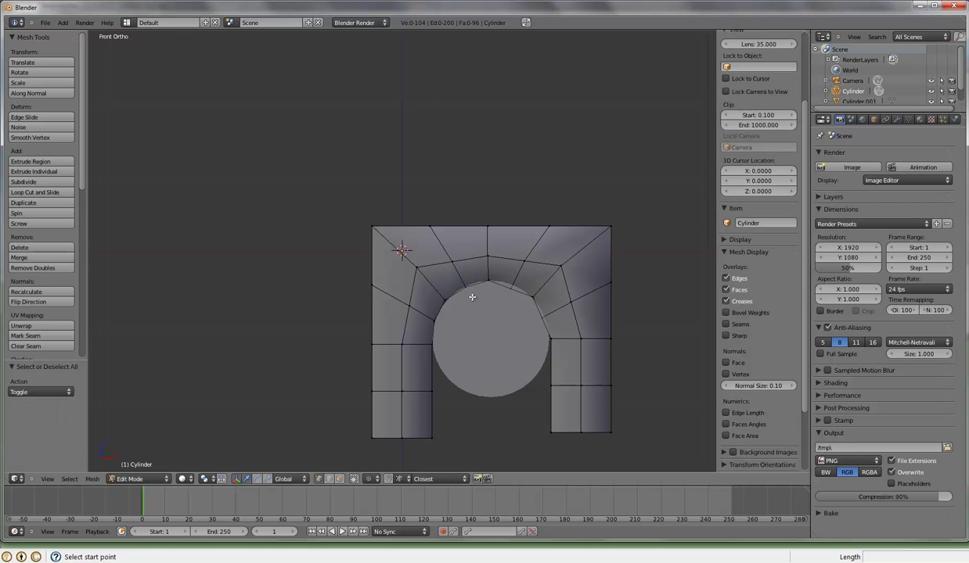
{"action": "left_click_drag", "start_coordinate": [496, 274], "coordinate": [510, 290]}
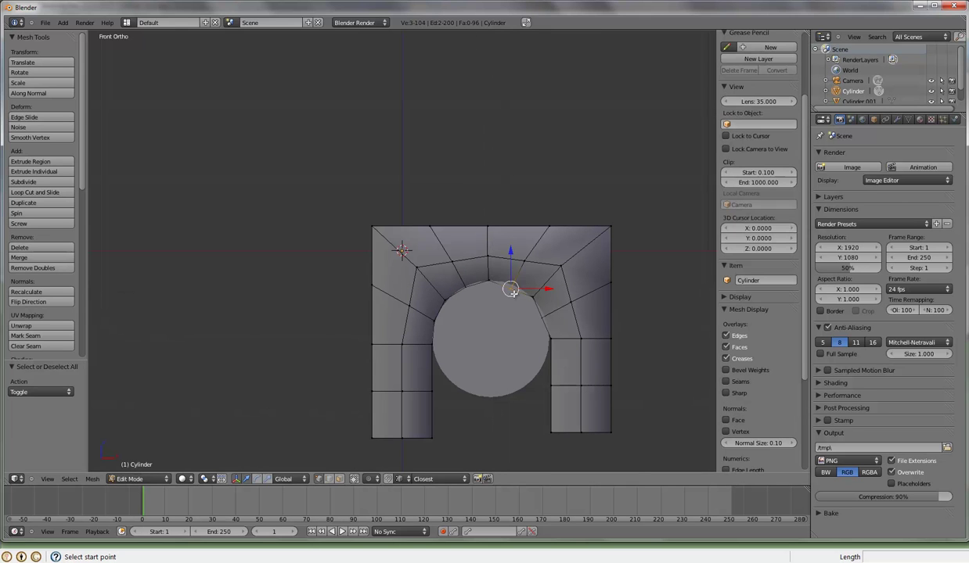
{"action": "key", "text": "e"}
{"action": "left_click", "coordinate": [515, 290]}
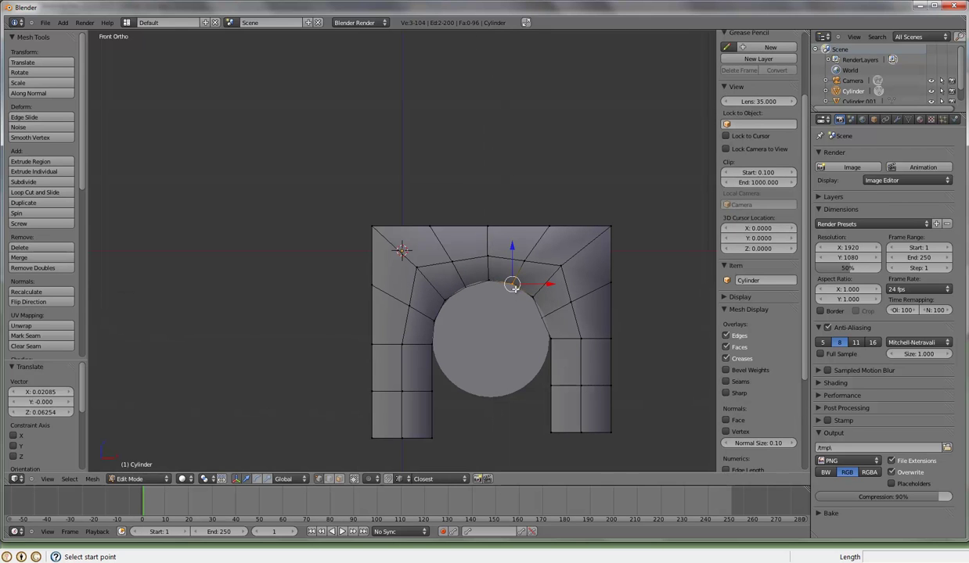
Nudge the vertex at the opening's right edge closer to the circle
{"action": "key", "text": "a"}
{"action": "key", "text": "b"}
{"action": "left_click_drag", "start_coordinate": [533, 311], "coordinate": [545, 319]}
{"action": "key", "text": "g"}
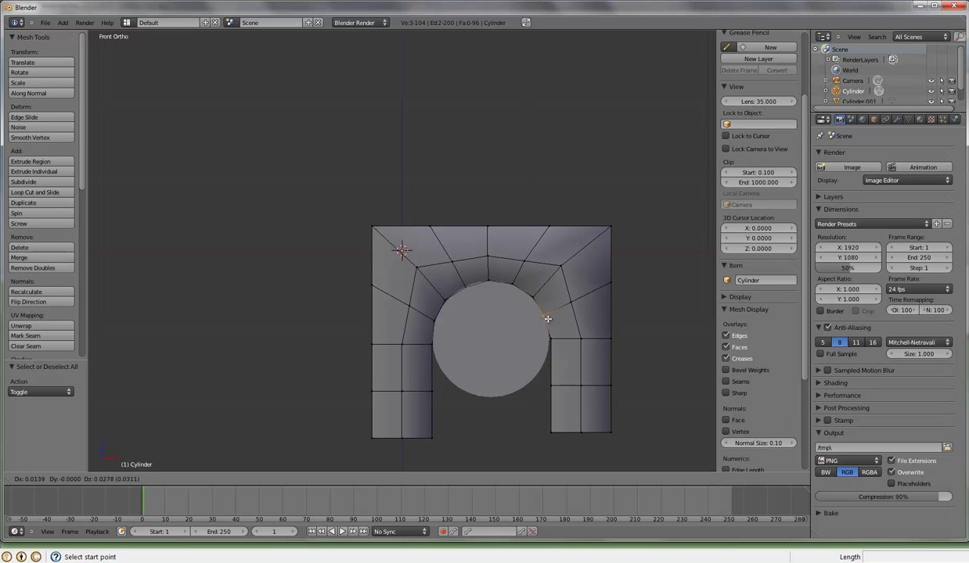
{"action": "left_click", "coordinate": [547, 318]}
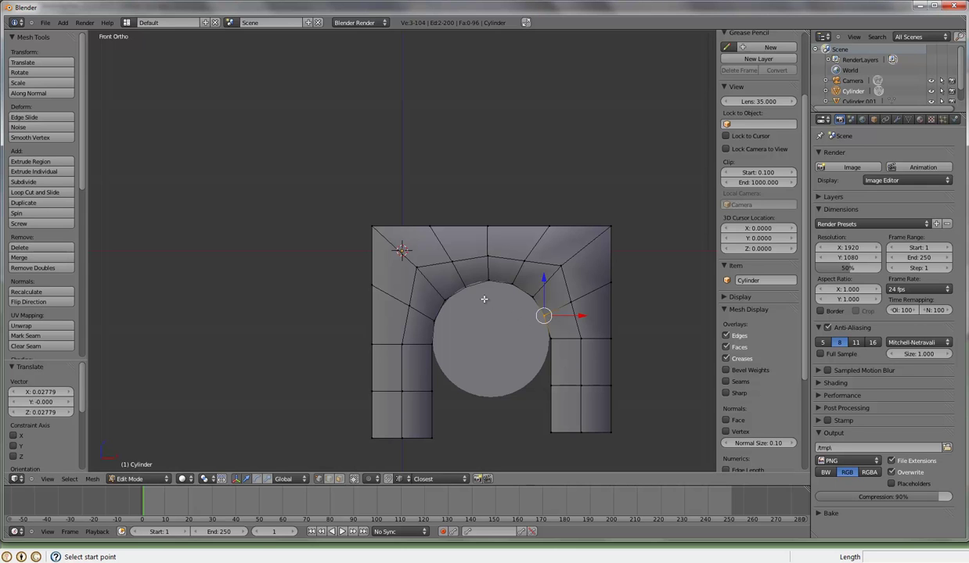
Nudge an inner-curve vertex slightly, then zoom out and view the arch at an angle
{"action": "key", "text": "a"}
{"action": "key", "text": "b"}
{"action": "left_click_drag", "start_coordinate": [462, 284], "coordinate": [471, 291]}
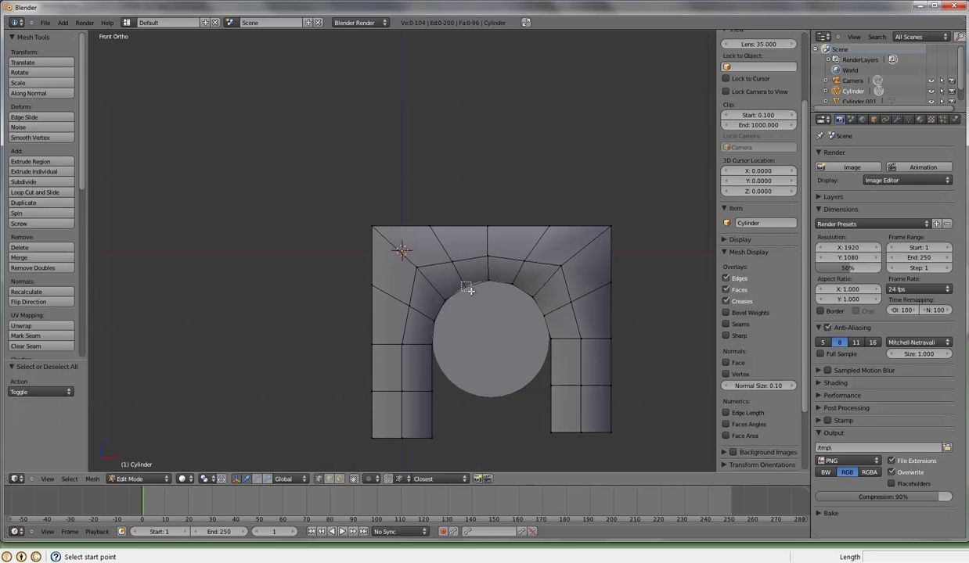
{"action": "key", "text": "g"}
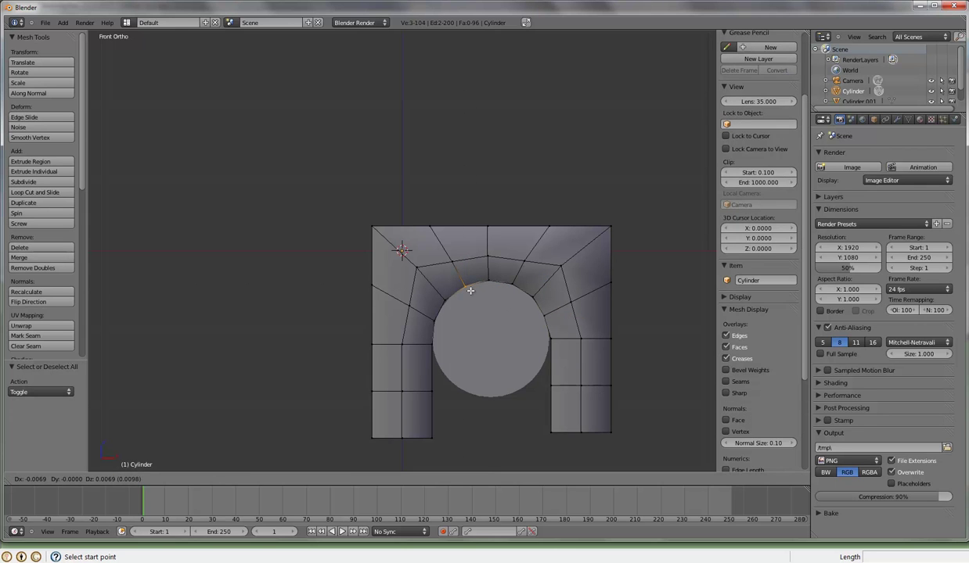
{"action": "left_click", "coordinate": [466, 288]}
{"action": "scroll", "coordinate": [477, 345], "scroll_direction": "down", "scroll_amount": 1}
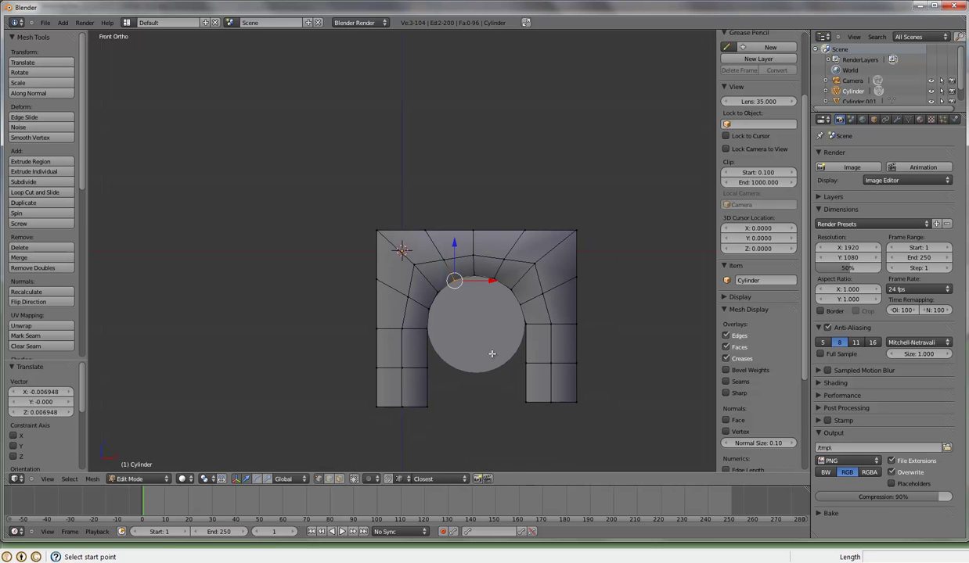
{"action": "scroll", "coordinate": [489, 364], "scroll_direction": "down", "scroll_amount": 2}
{"action": "mouse_move", "coordinate": [515, 308]}
{"action": "middle_mouse_down"}
{"action": "mouse_move", "coordinate": [494, 307]}
{"action": "mouse_move", "coordinate": [499, 294]}
{"action": "middle_mouse_up"}
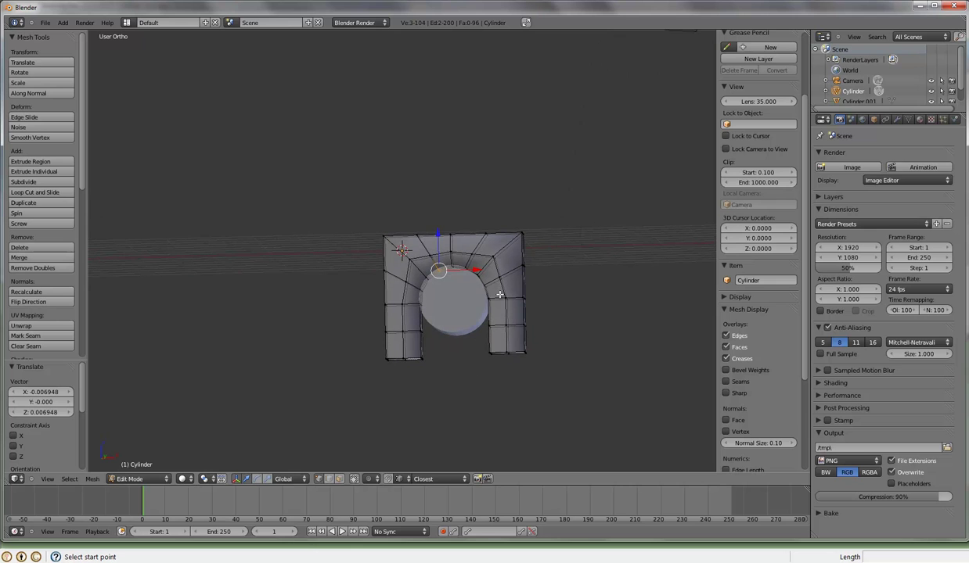
Lower the bottom vertices of both legs 1.442 along Z and orbit to check
{"action": "key", "text": "a"}
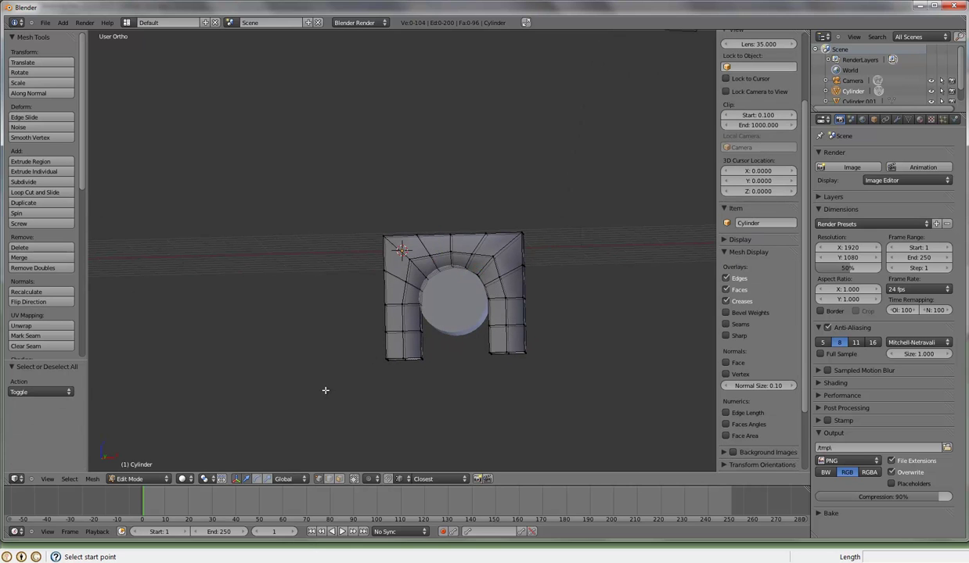
{"action": "left_click_drag", "start_coordinate": [340, 338], "coordinate": [540, 382]}
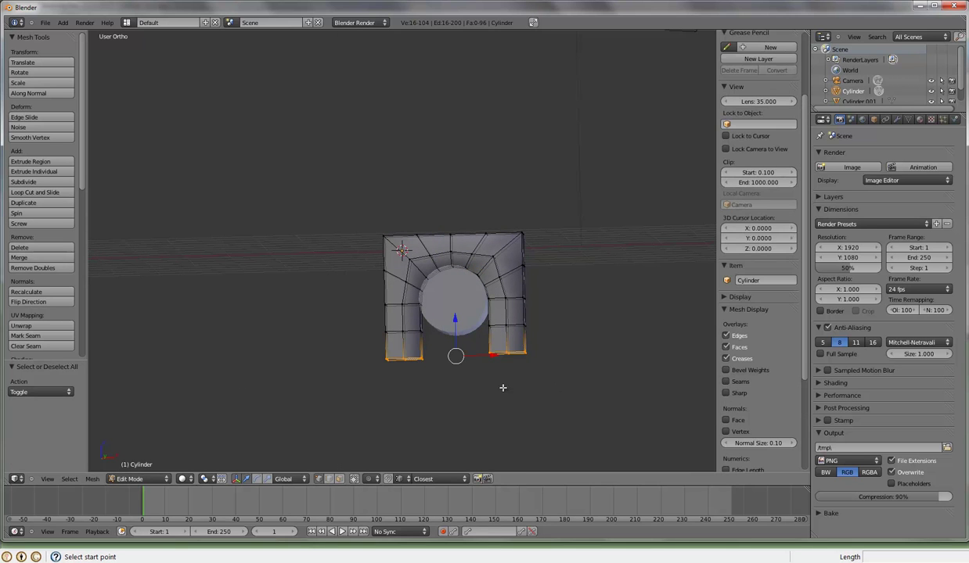
{"action": "key", "text": "g"}
{"action": "key", "text": "z"}
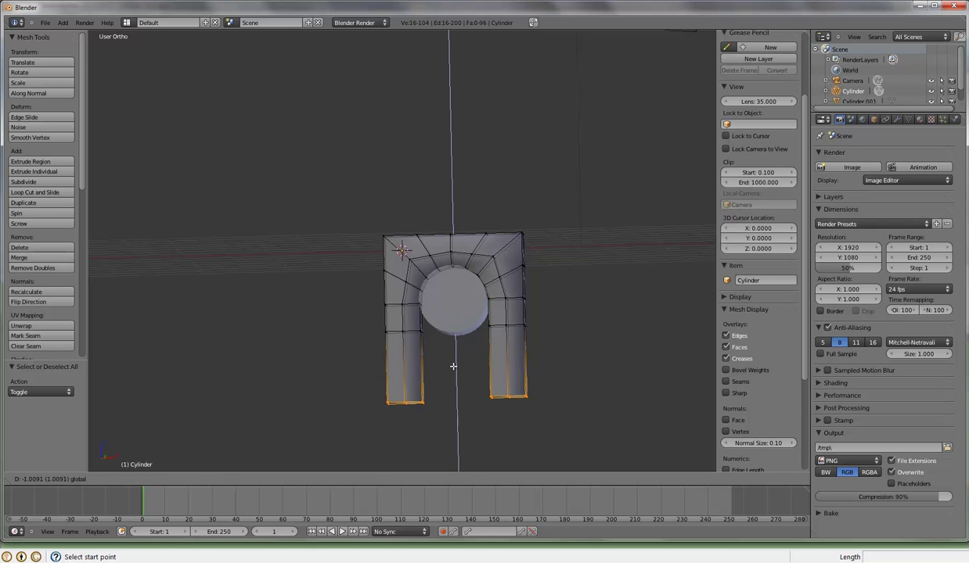
{"action": "left_click", "coordinate": [454, 382]}
{"action": "mouse_move", "coordinate": [488, 274]}
{"action": "middle_mouse_down"}
{"action": "mouse_move", "coordinate": [367, 299]}
{"action": "mouse_move", "coordinate": [482, 288]}
{"action": "mouse_move", "coordinate": [452, 284]}
{"action": "middle_mouse_up"}
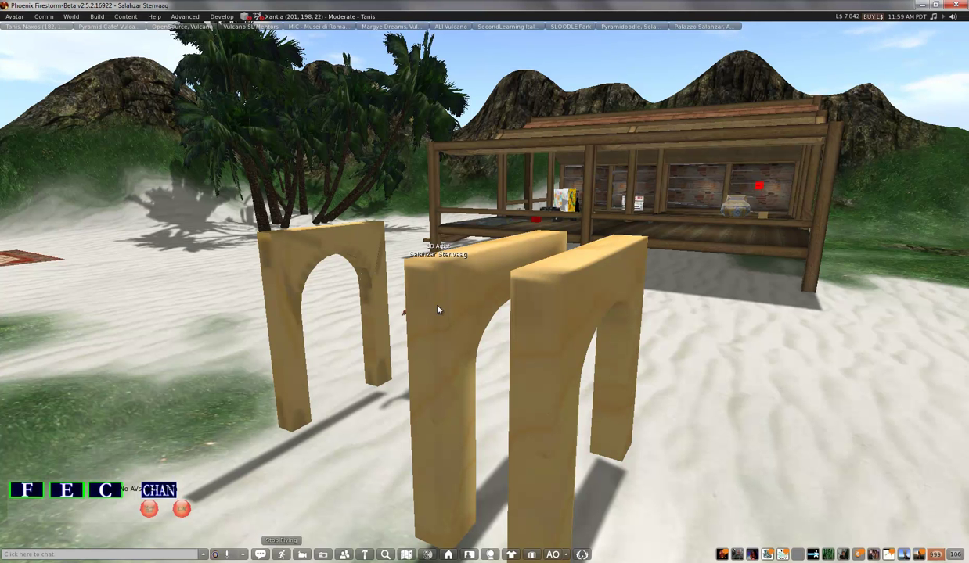
Orbit the Firestorm camera around the three beach arches from behind, both sides and close up
{"action": "mouse_move", "coordinate": [433, 313]}
{"action": "left_mouse_down", "text": "alt"}
{"action": "mouse_move", "coordinate": [493, 291]}
{"action": "mouse_move", "coordinate": [487, 297]}
{"action": "left_mouse_up", "text": "alt"}
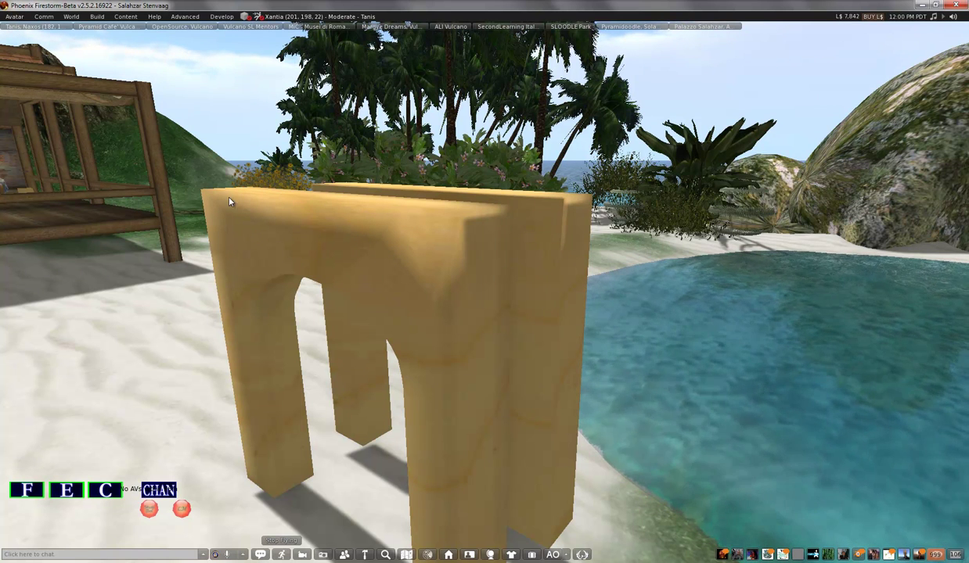
{"action": "mouse_move", "coordinate": [551, 246]}
{"action": "left_mouse_down", "text": "alt"}
{"action": "mouse_move", "coordinate": [471, 292]}
{"action": "mouse_move", "coordinate": [487, 290]}
{"action": "mouse_move", "coordinate": [493, 266]}
{"action": "mouse_move", "coordinate": [434, 255]}
{"action": "left_mouse_up", "text": "alt"}
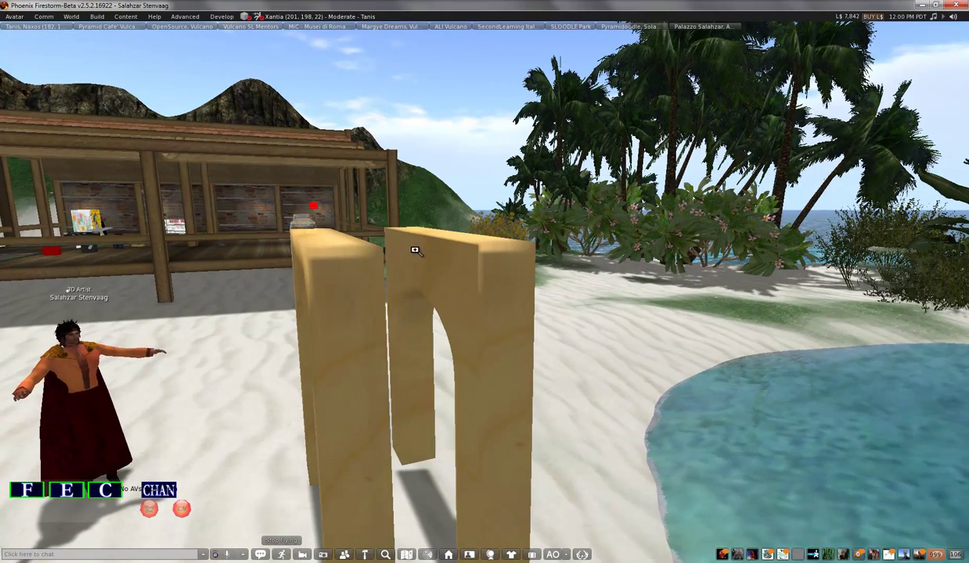
{"action": "mouse_move", "coordinate": [487, 275]}
{"action": "left_mouse_down", "text": "alt"}
{"action": "mouse_move", "coordinate": [475, 264]}
{"action": "mouse_move", "coordinate": [479, 292]}
{"action": "mouse_move", "coordinate": [562, 276]}
{"action": "left_mouse_up", "text": "alt"}
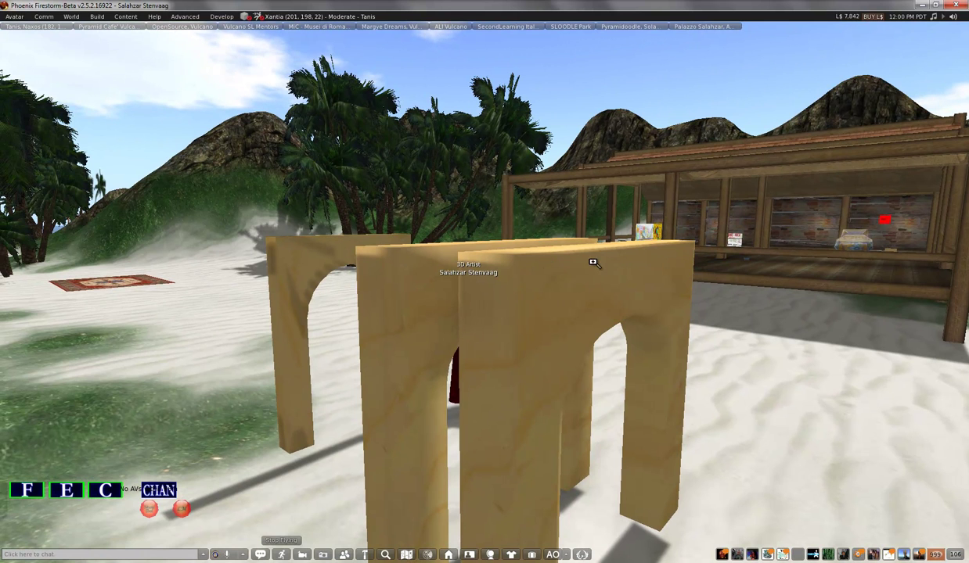
{"action": "left_click_drag", "start_coordinate": [488, 296], "coordinate": [376, 335], "text": "alt"}
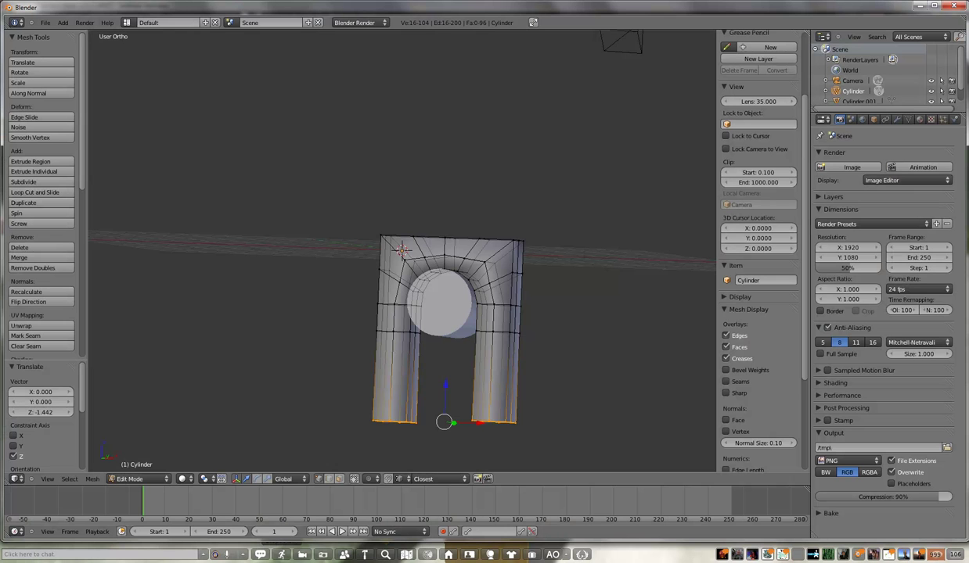
Zoom in Blender, switch to Front Ortho view and deselect the bottom vertices
{"action": "scroll", "coordinate": [491, 305], "scroll_direction": "up", "scroll_amount": 2}
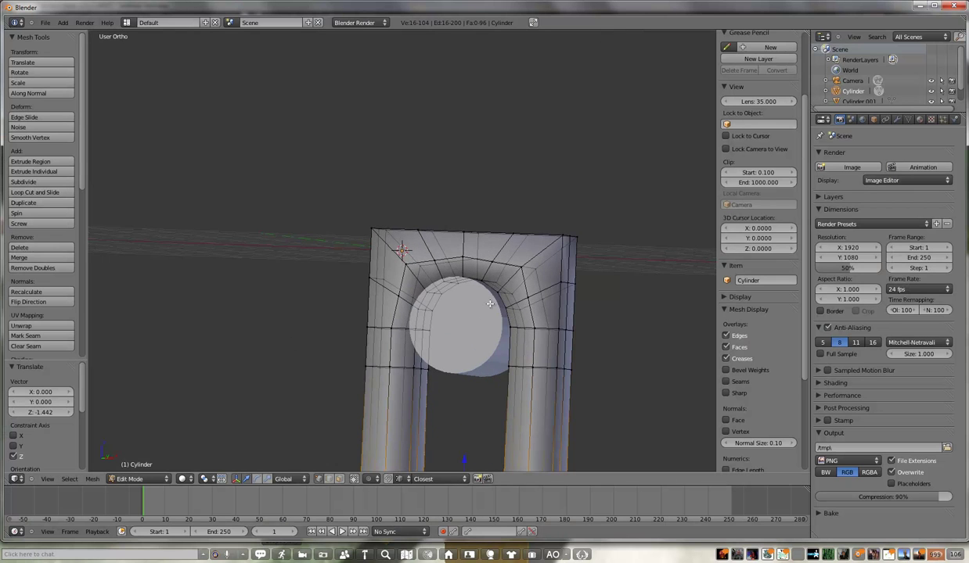
{"action": "scroll", "coordinate": [490, 304], "scroll_direction": "down", "scroll_amount": 1}
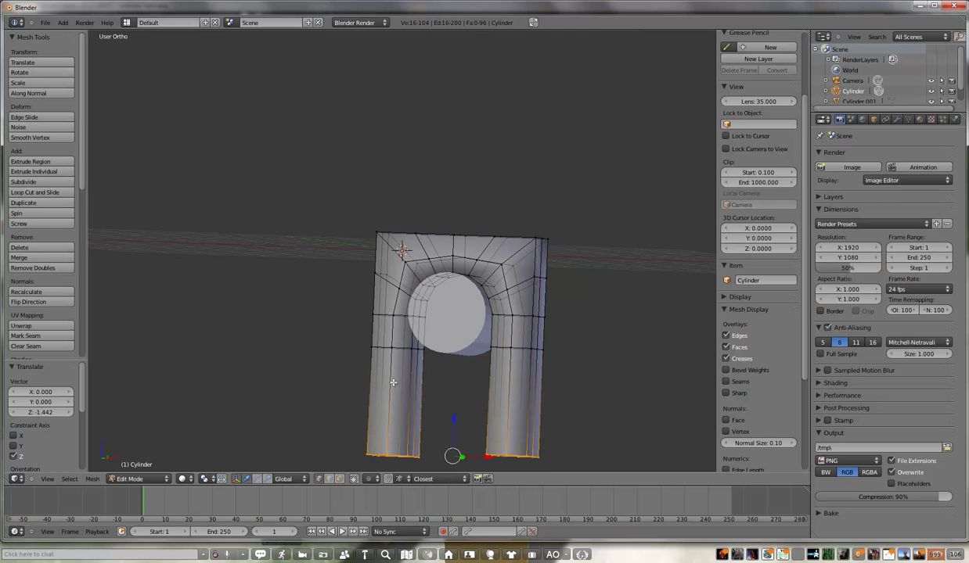
{"action": "key", "text": "KP_1"}
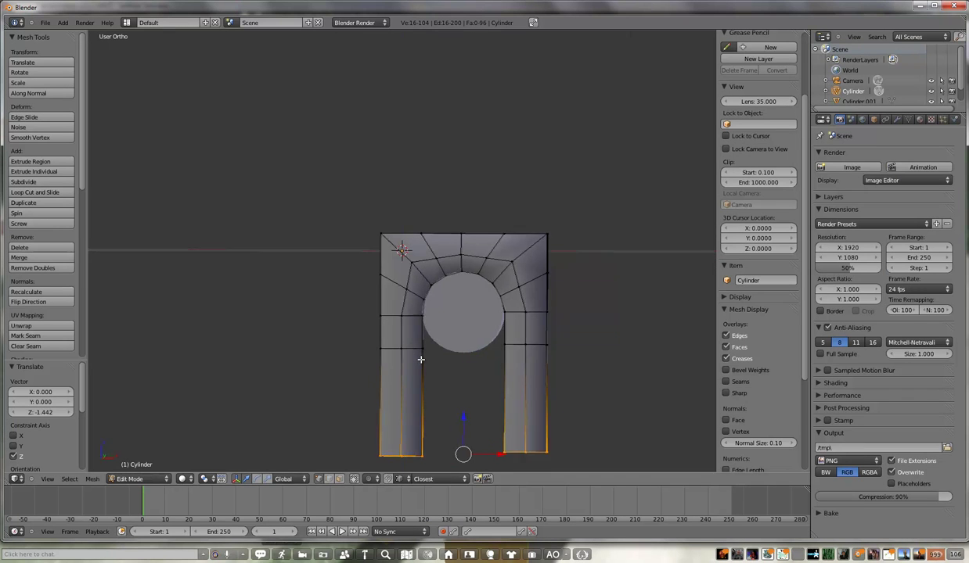
{"action": "key", "text": "a"}
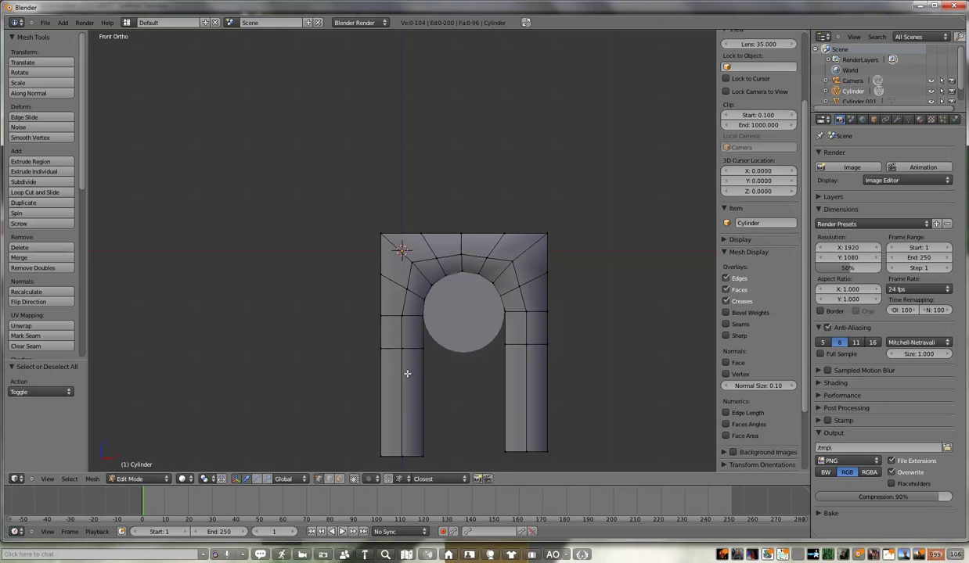
Cut lengthwise edge loops near the arch's outer edge and beside its inner opening, reaching 130 vertices
{"action": "key", "text": "ctrl+r"}
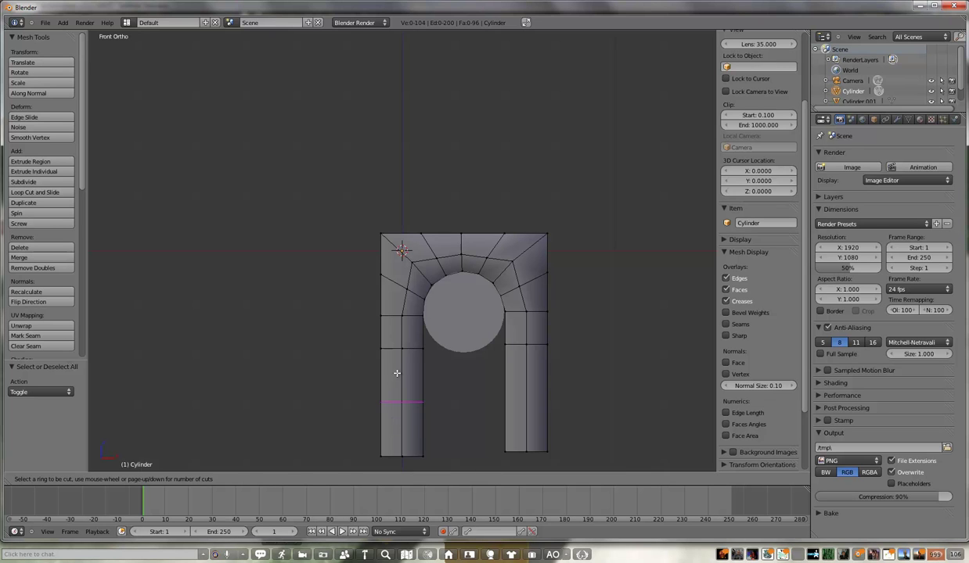
{"action": "left_click", "coordinate": [397, 267]}
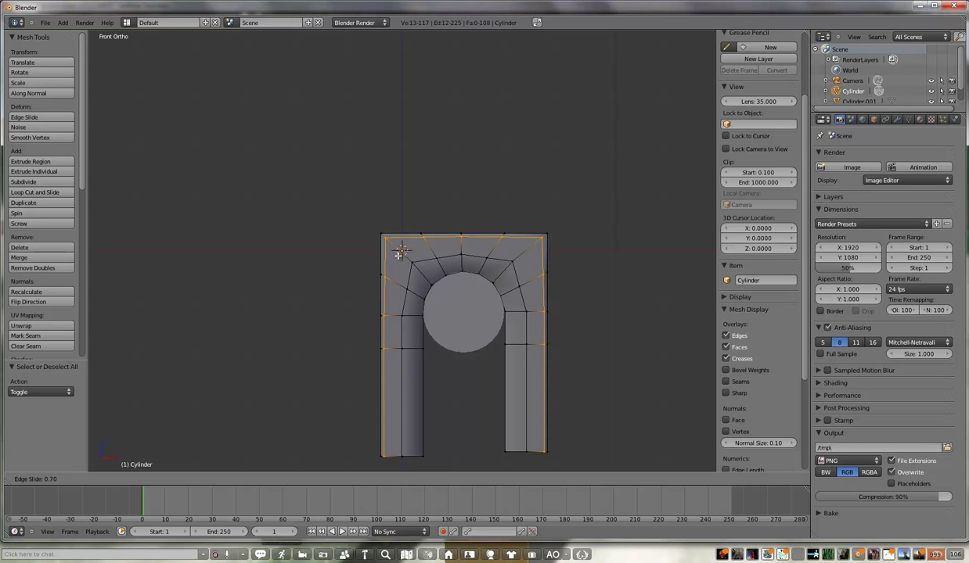
{"action": "left_click", "coordinate": [398, 254]}
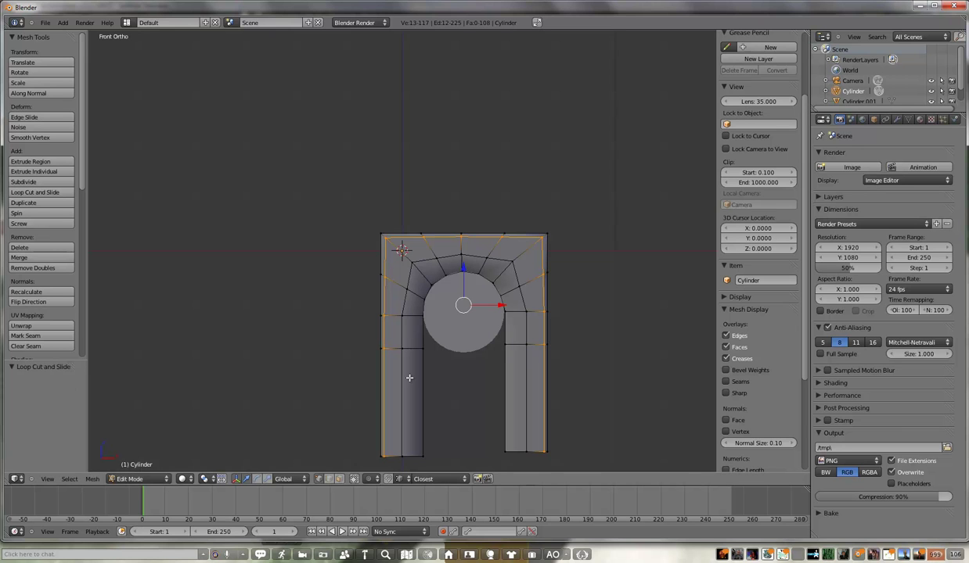
{"action": "key", "text": "a"}
{"action": "key", "text": "ctrl+r"}
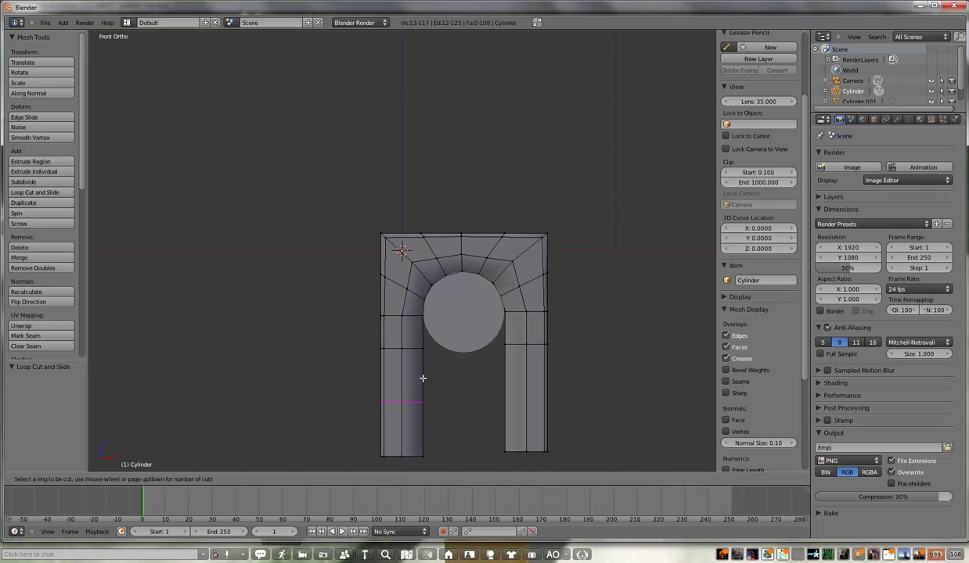
{"action": "left_click", "coordinate": [420, 316]}
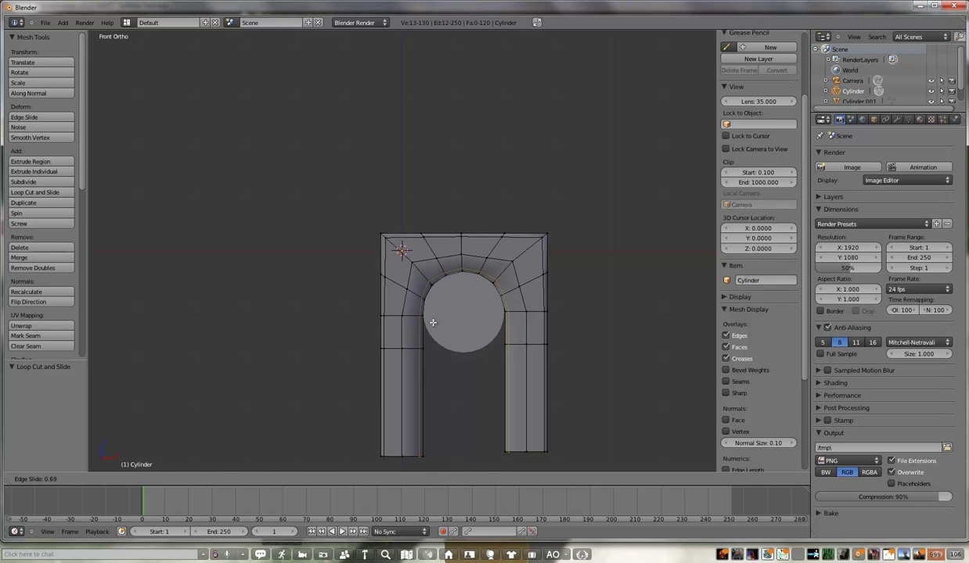
{"action": "left_click", "coordinate": [433, 323]}
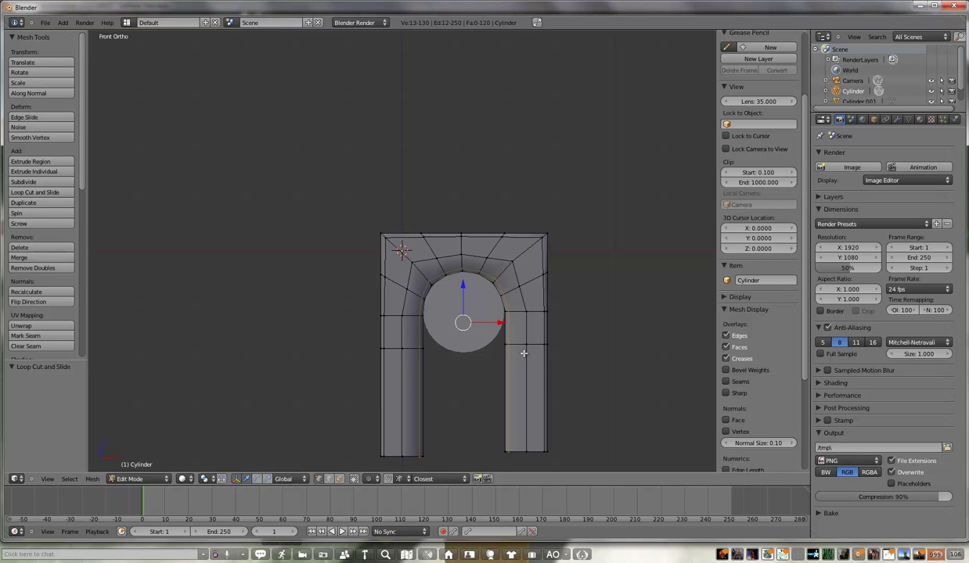
{"action": "mouse_move", "coordinate": [401, 365]}
{"action": "middle_mouse_down"}
{"action": "mouse_move", "coordinate": [519, 372]}
{"action": "mouse_move", "coordinate": [579, 331]}
{"action": "mouse_move", "coordinate": [456, 303]}
{"action": "middle_mouse_up"}
{"action": "mouse_move", "coordinate": [384, 254]}
{"action": "middle_mouse_down"}
{"action": "mouse_move", "coordinate": [428, 207]}
{"action": "mouse_move", "coordinate": [451, 223]}
{"action": "mouse_move", "coordinate": [424, 252]}
{"action": "middle_mouse_up"}
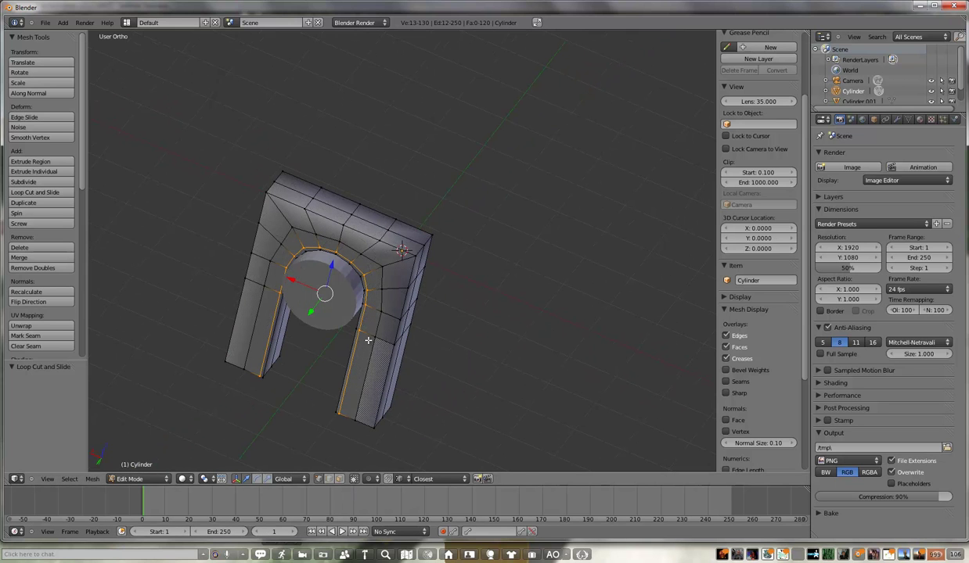
Add two more lengthwise loops, near the outer edge and inner opening, for 156 vertices
{"action": "key", "text": "ctrl+r"}
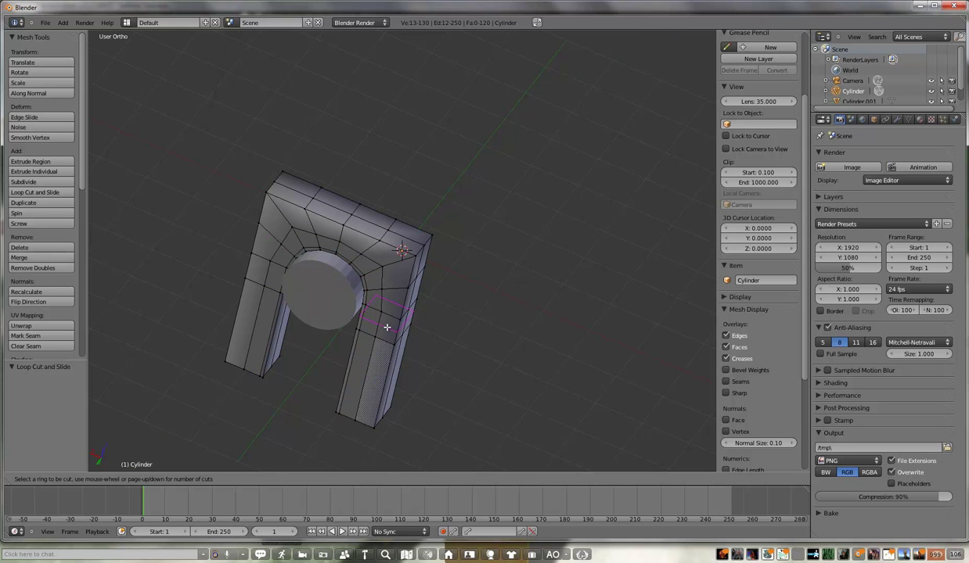
{"action": "left_click", "coordinate": [382, 338]}
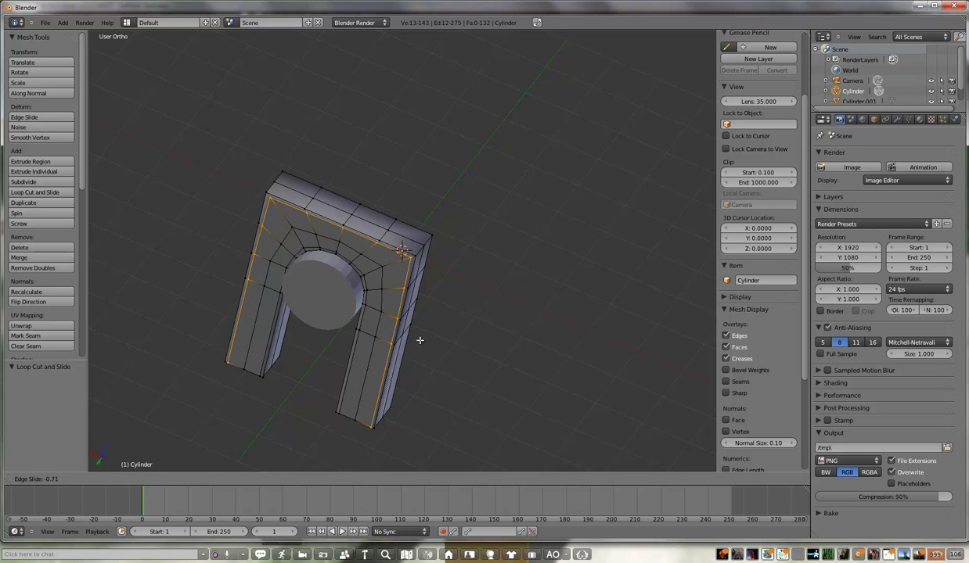
{"action": "left_click", "coordinate": [419, 340]}
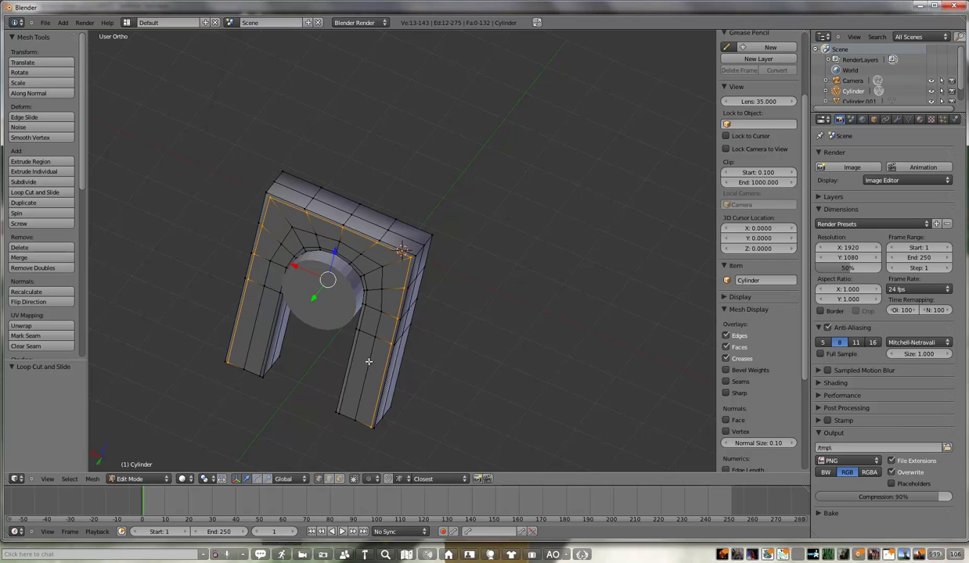
{"action": "mouse_move", "coordinate": [353, 327]}
{"action": "middle_mouse_down"}
{"action": "mouse_move", "coordinate": [346, 334]}
{"action": "mouse_move", "coordinate": [370, 301]}
{"action": "mouse_move", "coordinate": [263, 305]}
{"action": "mouse_move", "coordinate": [422, 312]}
{"action": "middle_mouse_up"}
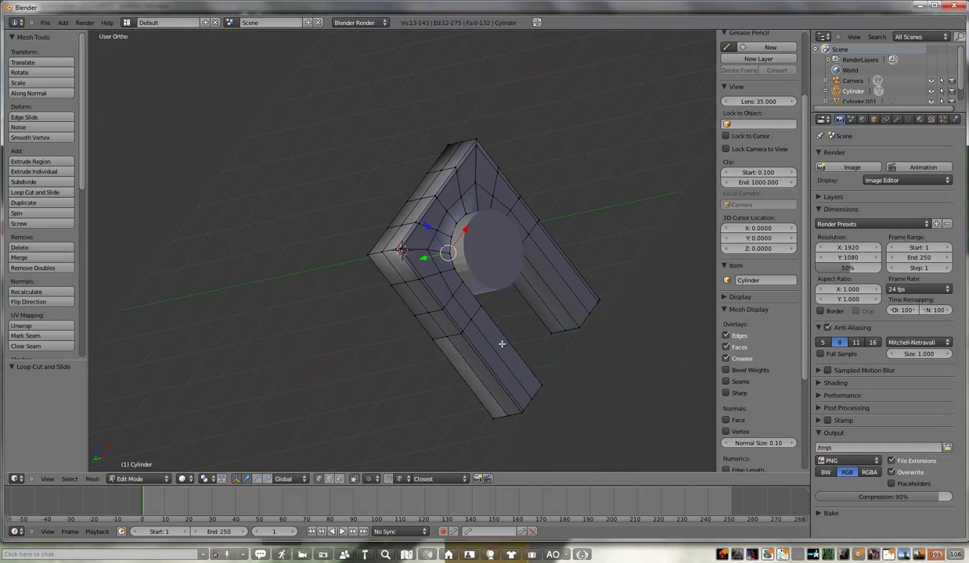
{"action": "key", "text": "ctrl+r"}
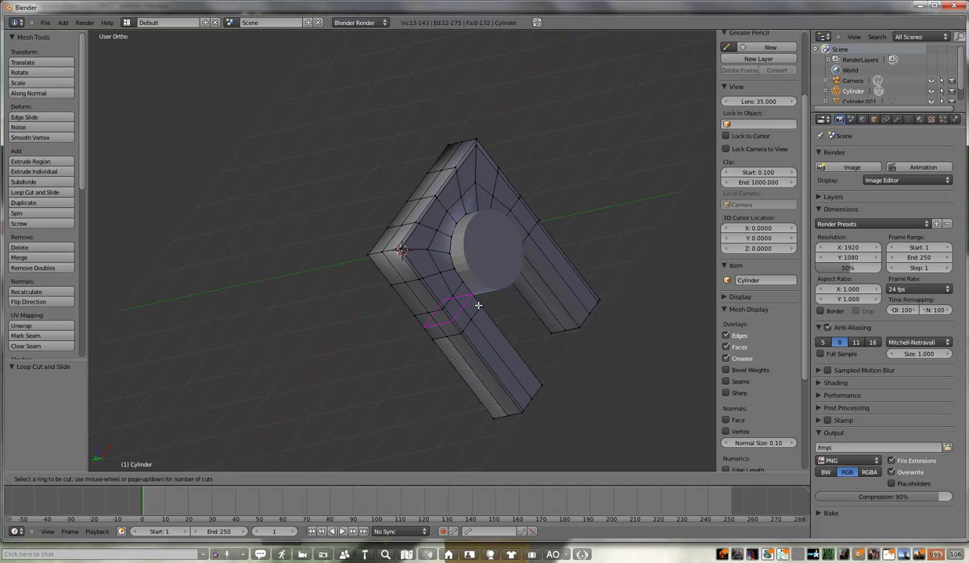
{"action": "left_click", "coordinate": [478, 311]}
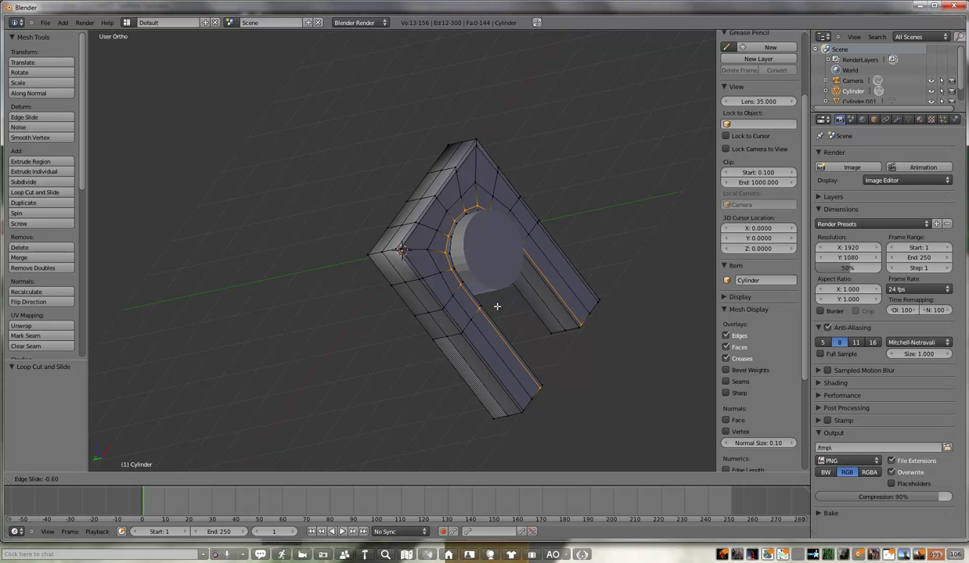
{"action": "left_click", "coordinate": [490, 315]}
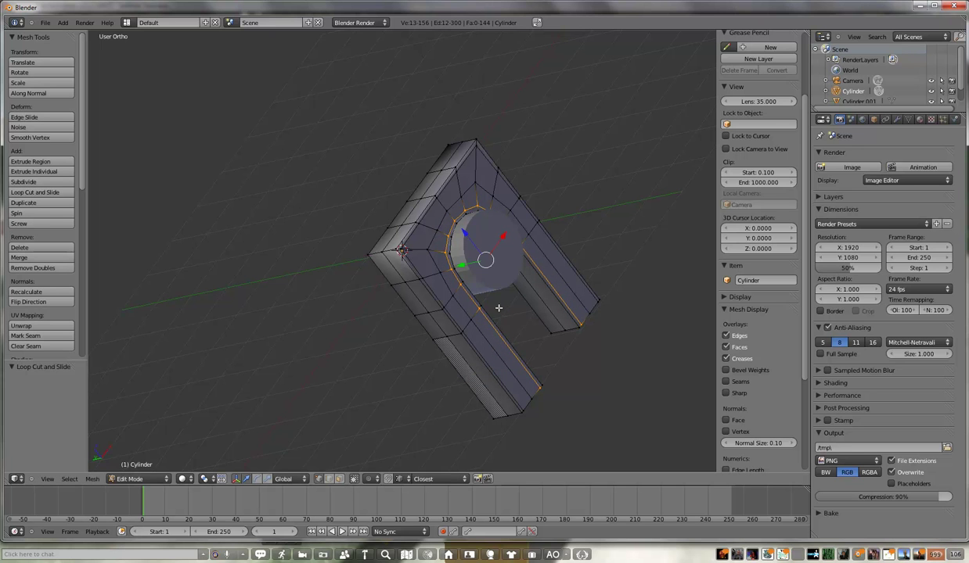
{"action": "middle_click_drag", "start_coordinate": [447, 255], "coordinate": [383, 257]}
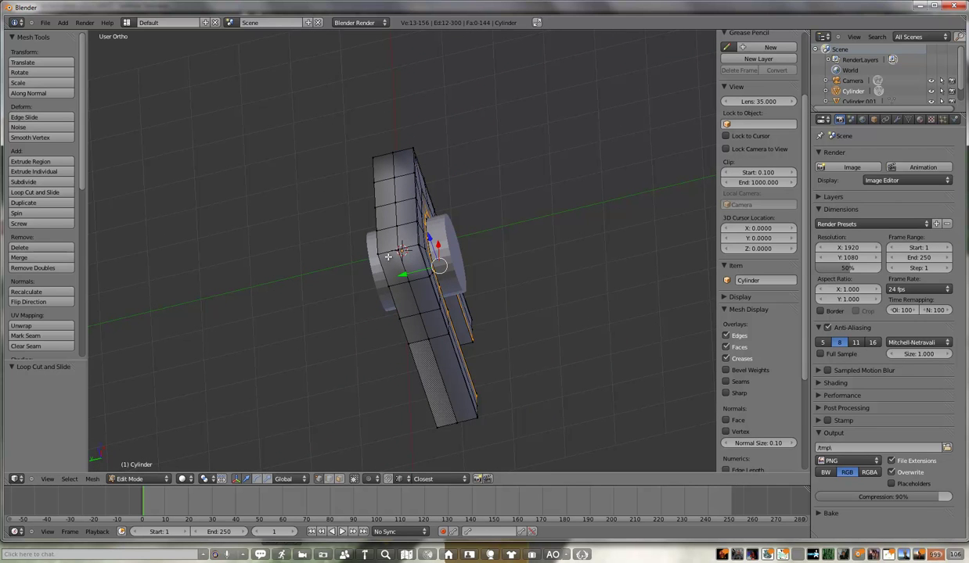
{"action": "mouse_move", "coordinate": [403, 253]}
{"action": "middle_mouse_down"}
{"action": "mouse_move", "coordinate": [404, 216]}
{"action": "mouse_move", "coordinate": [363, 261]}
{"action": "middle_mouse_up"}
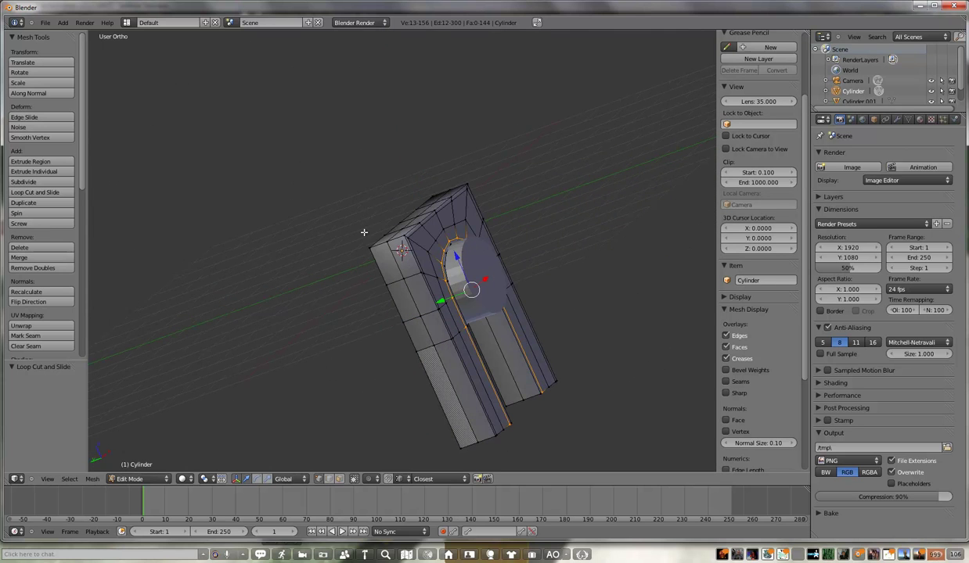
Raise the edge loop across the left pillar upward along Z
{"action": "right_click", "coordinate": [407, 277], "text": "alt"}
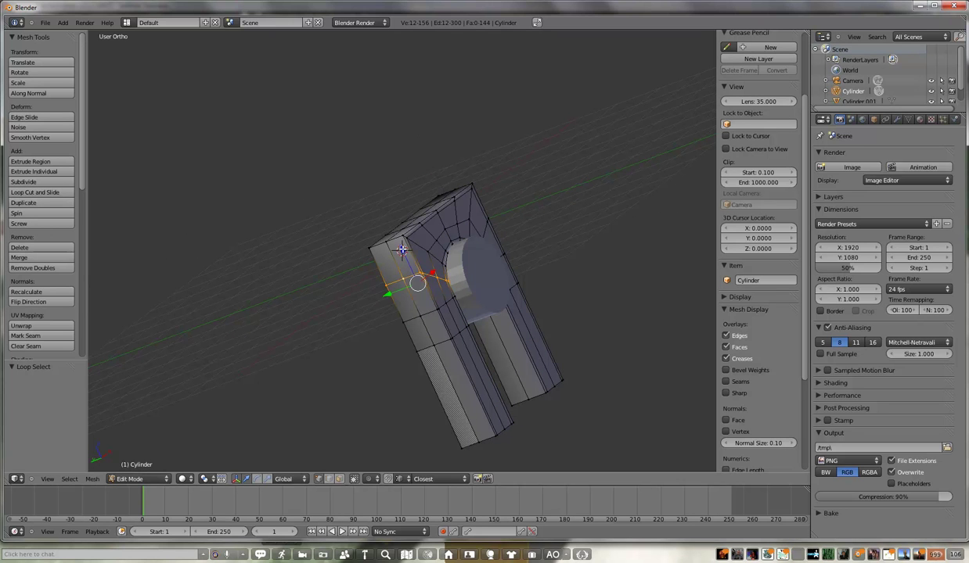
{"action": "key", "text": "g"}
{"action": "key", "text": "z"}
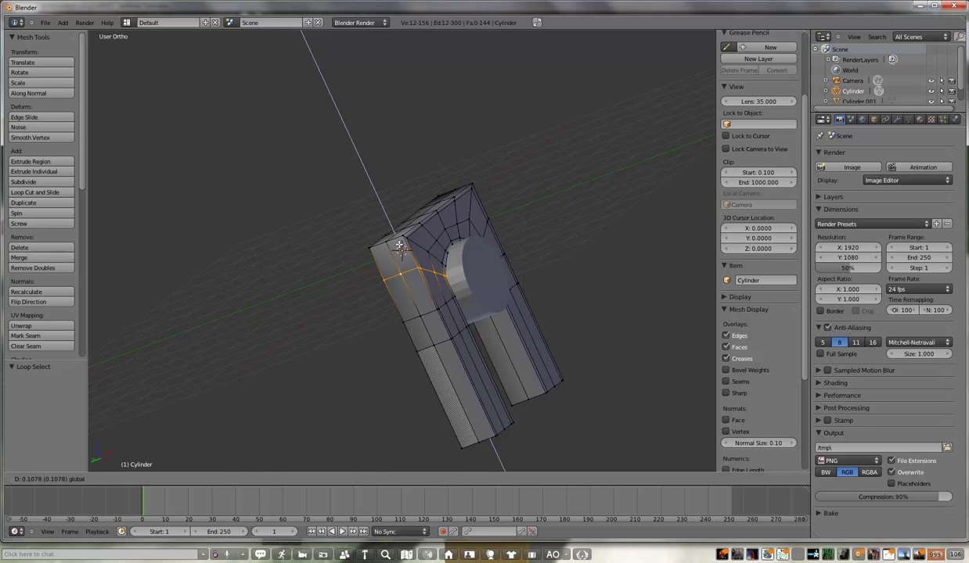
{"action": "left_click", "coordinate": [399, 246]}
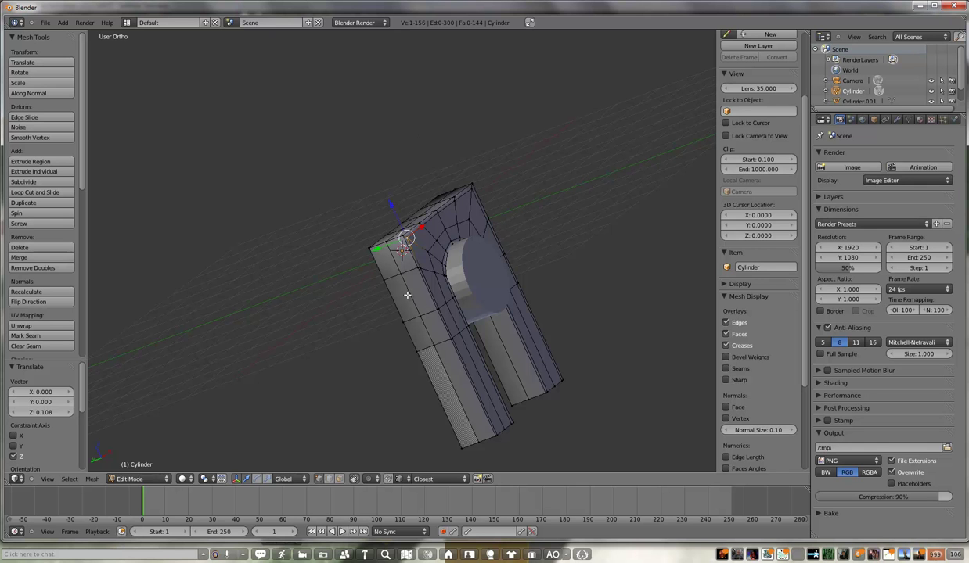
{"action": "mouse_move", "coordinate": [438, 275]}
{"action": "middle_mouse_down"}
{"action": "mouse_move", "coordinate": [410, 304]}
{"action": "mouse_move", "coordinate": [463, 301]}
{"action": "mouse_move", "coordinate": [443, 303]}
{"action": "middle_mouse_up"}
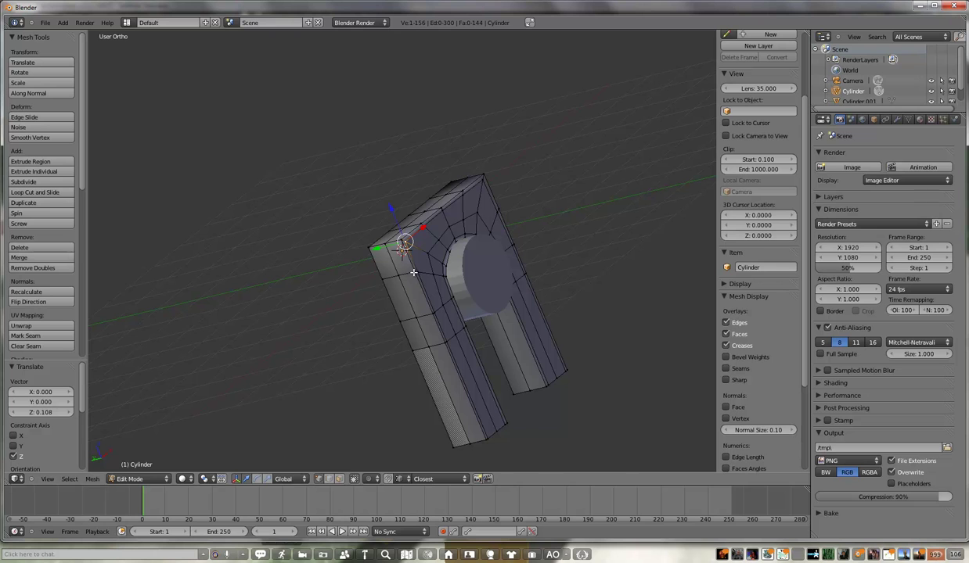
Raise the upper-left corner edge 0.518 along Z, then select all in front view
{"action": "left_click", "coordinate": [414, 271]}
{"action": "left_click", "coordinate": [406, 273]}
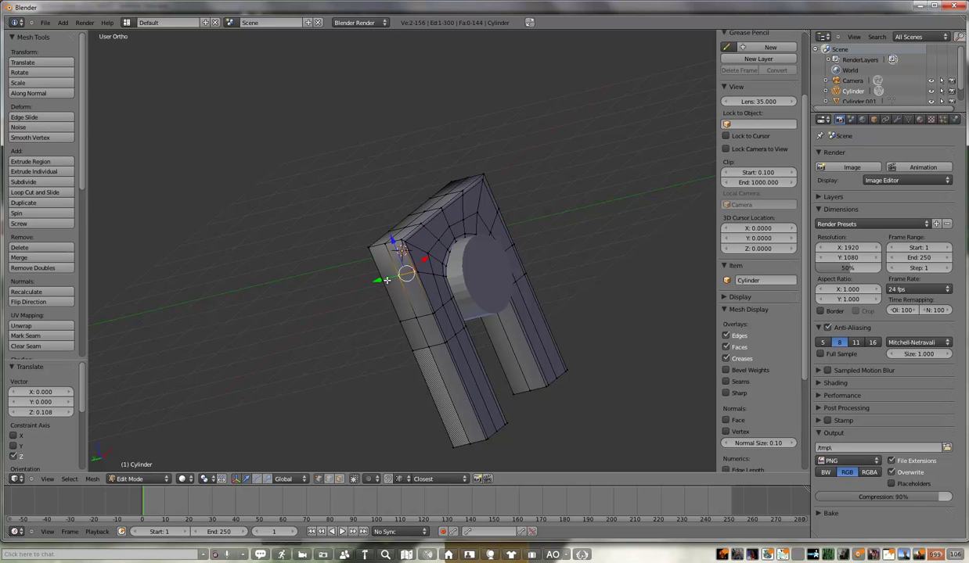
{"action": "left_click", "coordinate": [399, 276]}
{"action": "key", "text": "g"}
{"action": "key", "text": "z"}
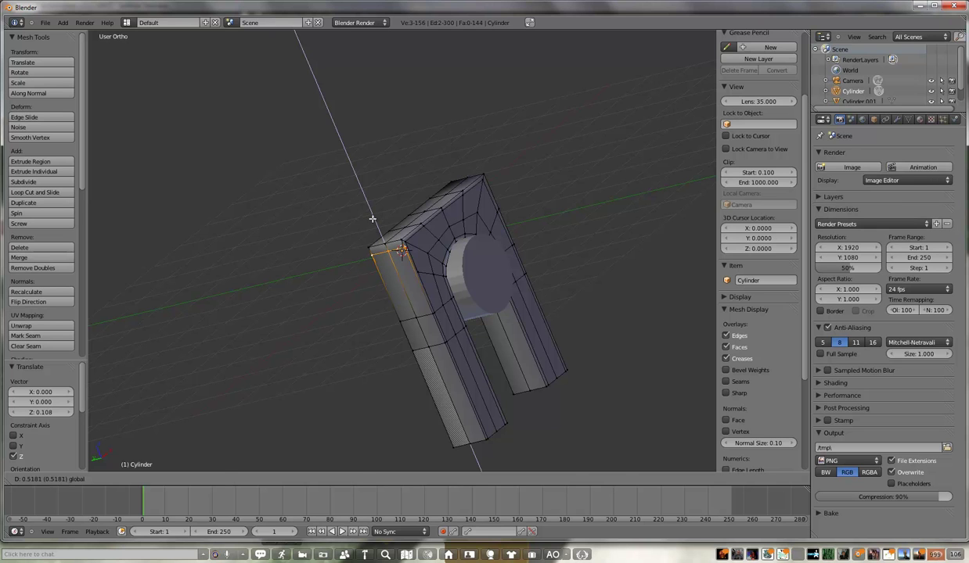
{"action": "left_click", "coordinate": [372, 219]}
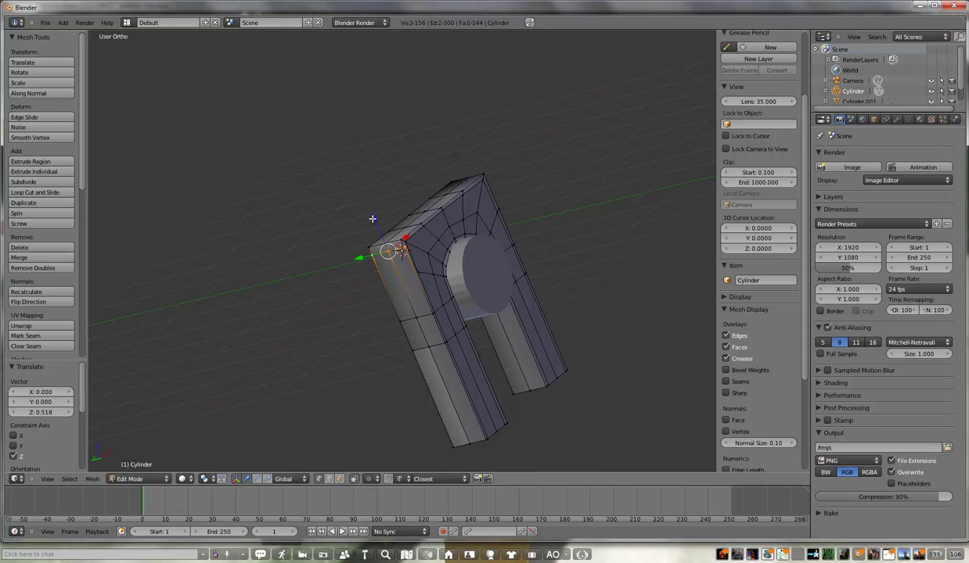
{"action": "key", "text": "a"}
{"action": "key", "text": "KP_1"}
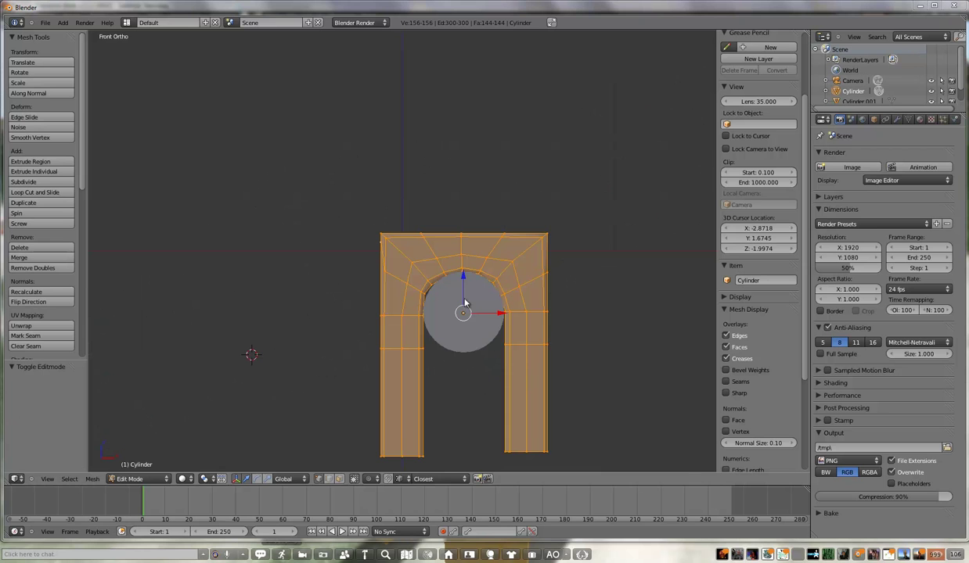
Box-select the upper-left outer vertex and lift it 0.530 along Z to the flat top
{"action": "middle_click_drag", "start_coordinate": [464, 303], "coordinate": [483, 325]}
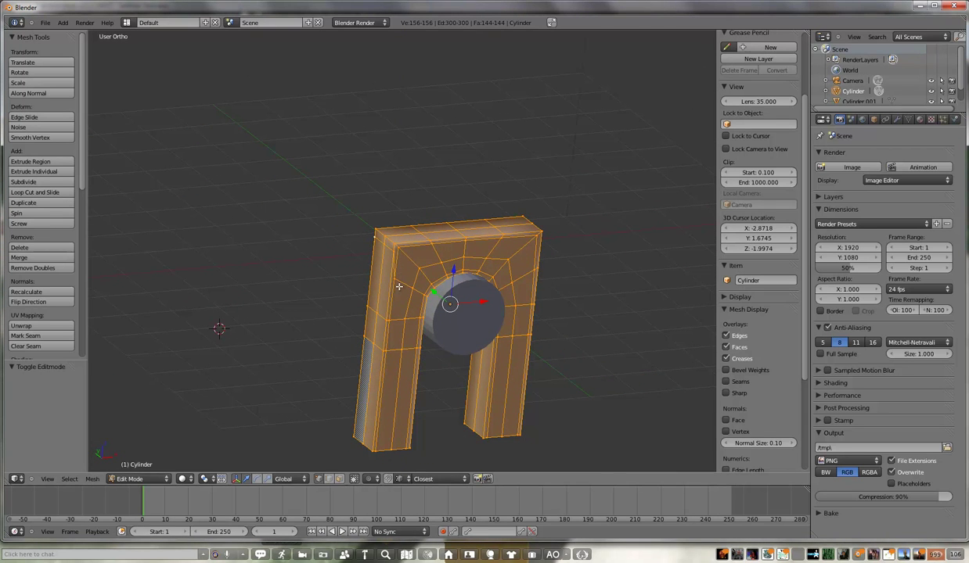
{"action": "middle_click_drag", "start_coordinate": [399, 291], "coordinate": [421, 298]}
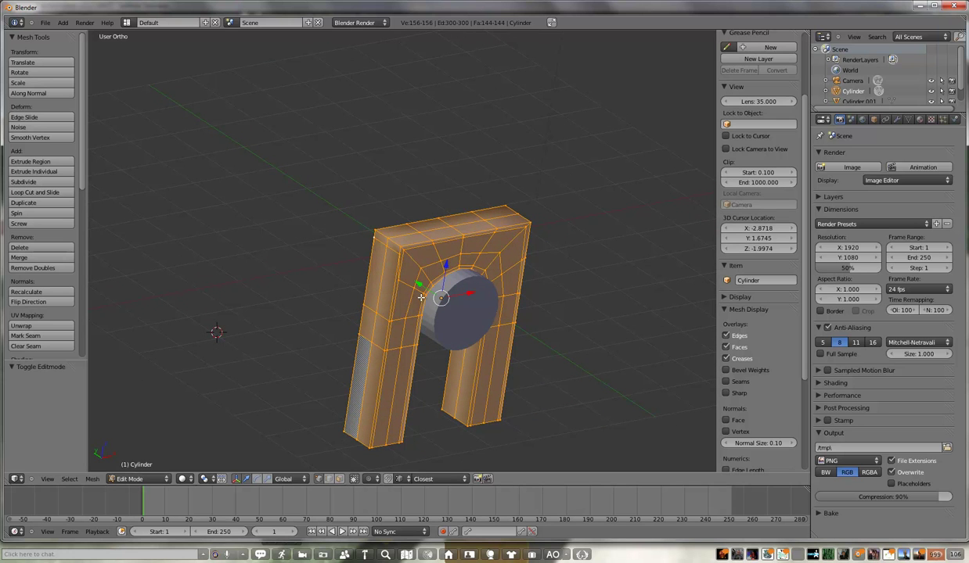
{"action": "key", "text": "KP_7"}
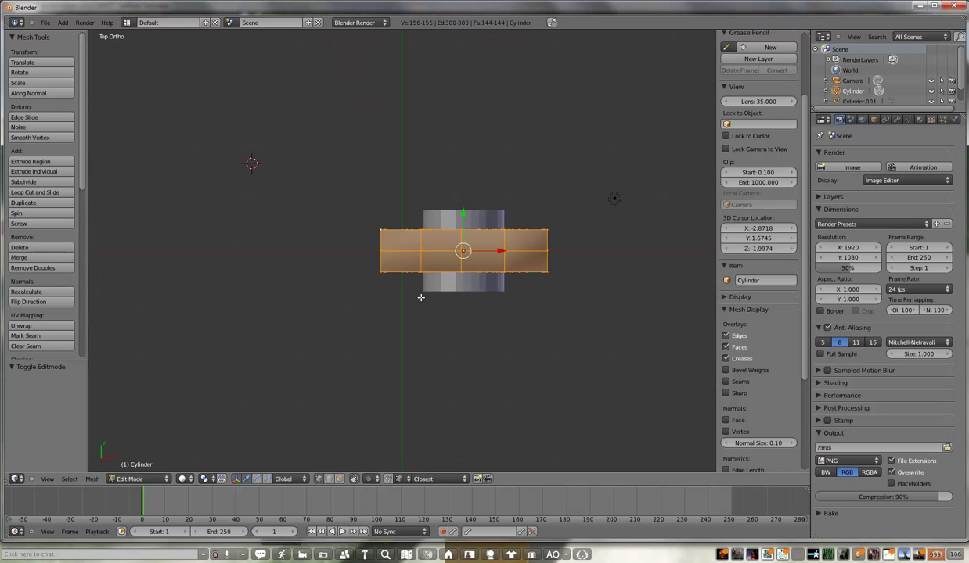
{"action": "key", "text": "KP_1"}
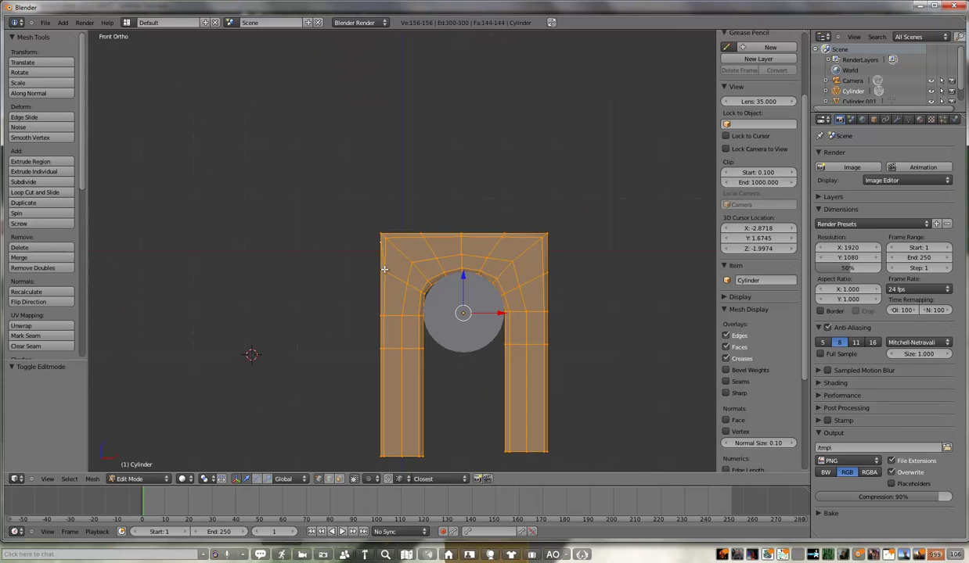
{"action": "key", "text": "a"}
{"action": "key", "text": "b"}
{"action": "left_click_drag", "start_coordinate": [383, 264], "coordinate": [388, 274]}
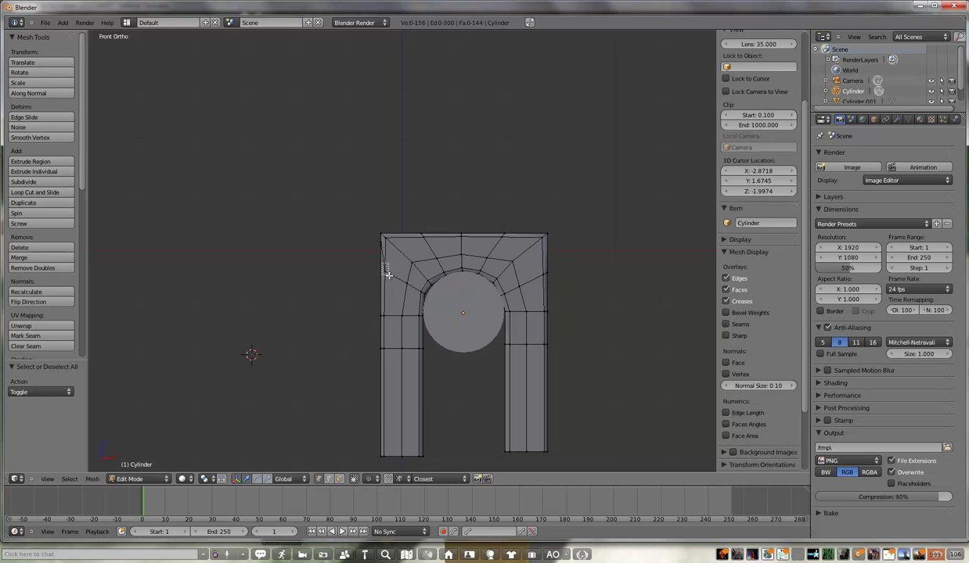
{"action": "key", "text": "g"}
{"action": "key", "text": "z"}
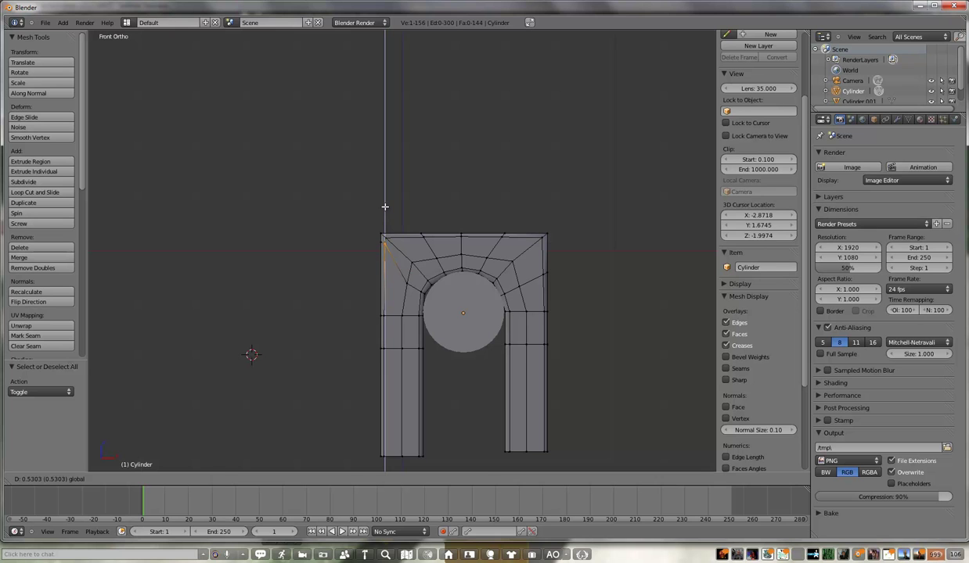
{"action": "left_click", "coordinate": [385, 206]}
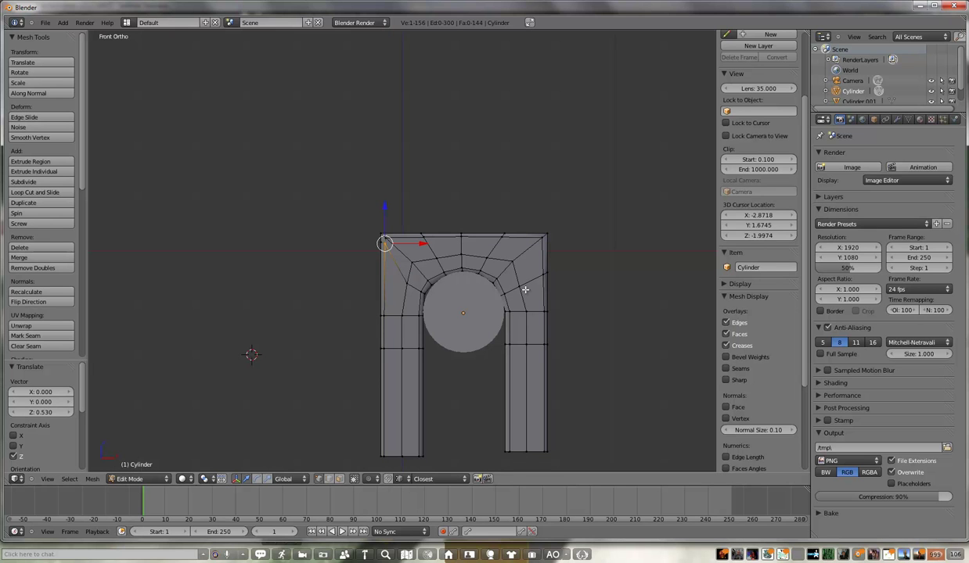
Raise the two right-edge vertices on Z up to the arch's top-right corner (0.540)
{"action": "key", "text": "a"}
{"action": "key", "text": "b"}
{"action": "left_click_drag", "start_coordinate": [525, 256], "coordinate": [547, 272]}
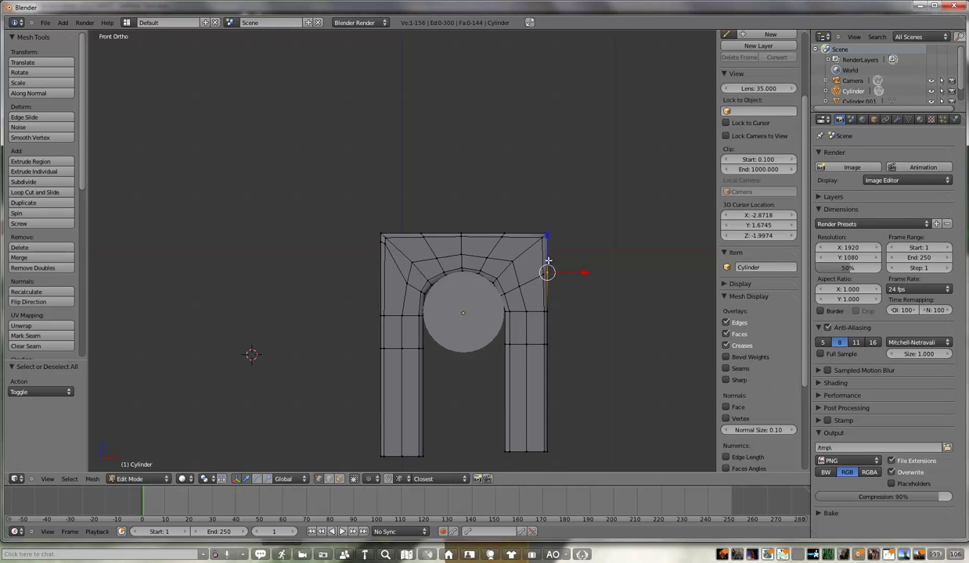
{"action": "key", "text": "g"}
{"action": "key", "text": "z"}
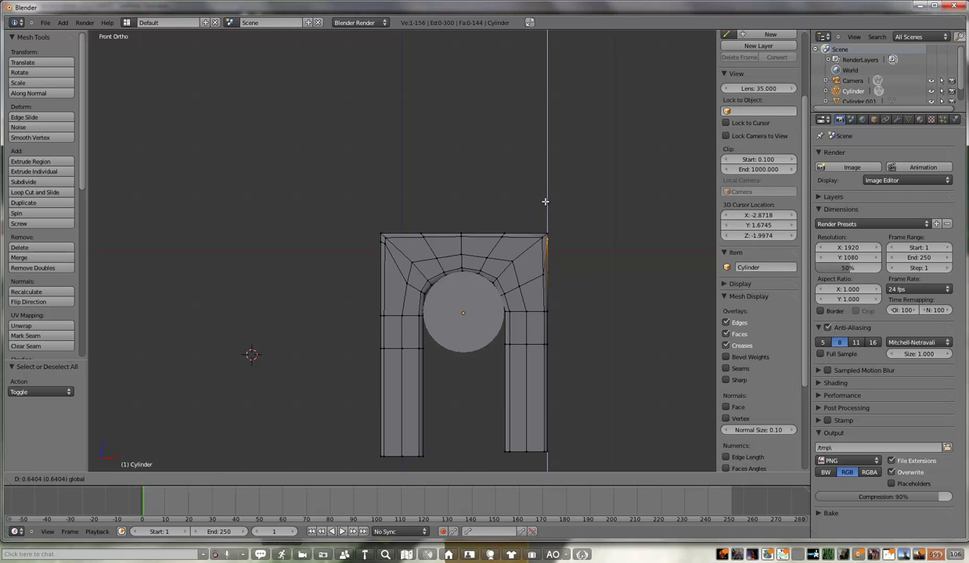
{"action": "left_click", "coordinate": [545, 202]}
{"action": "key", "text": "a"}
{"action": "key", "text": "b"}
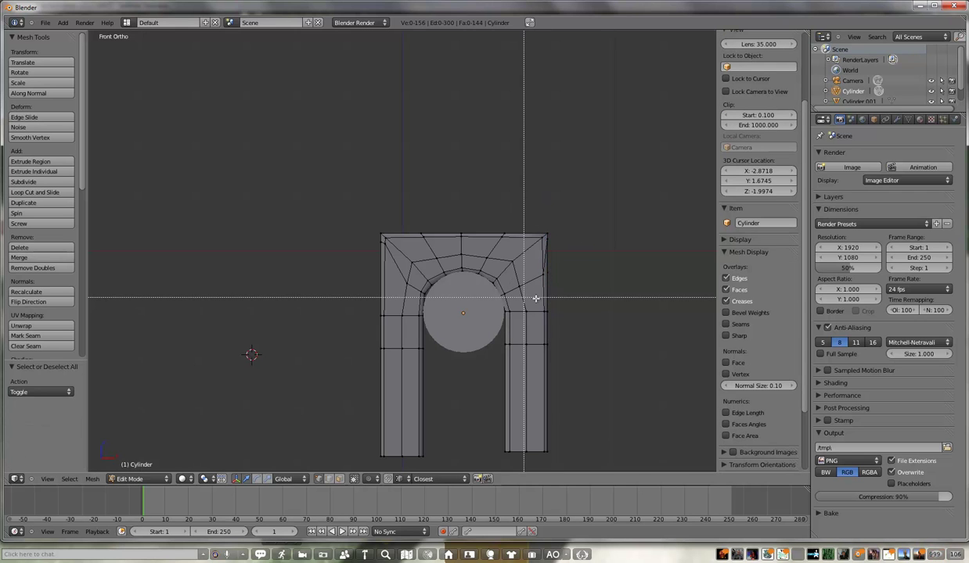
{"action": "left_click_drag", "start_coordinate": [529, 267], "coordinate": [547, 279]}
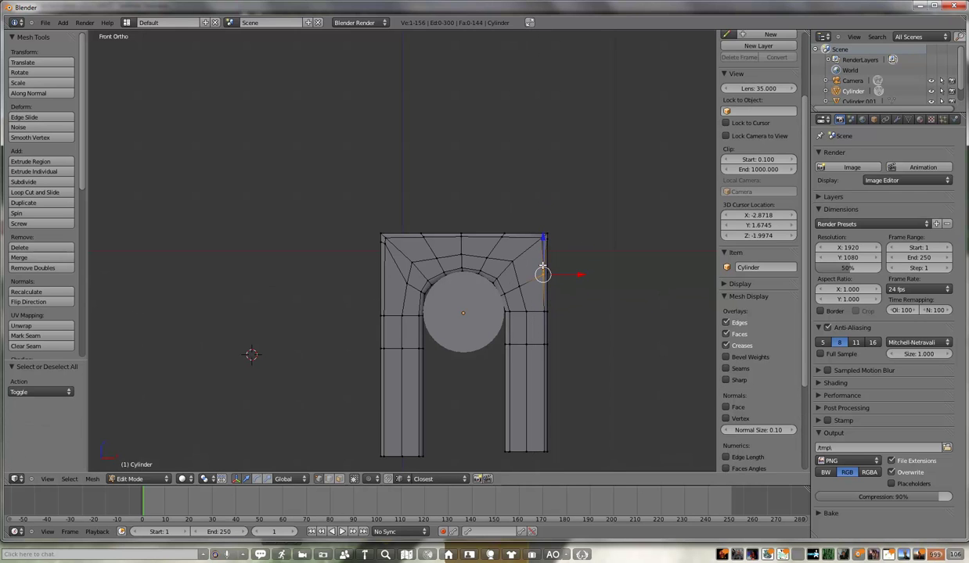
{"action": "key", "text": "g"}
{"action": "key", "text": "z"}
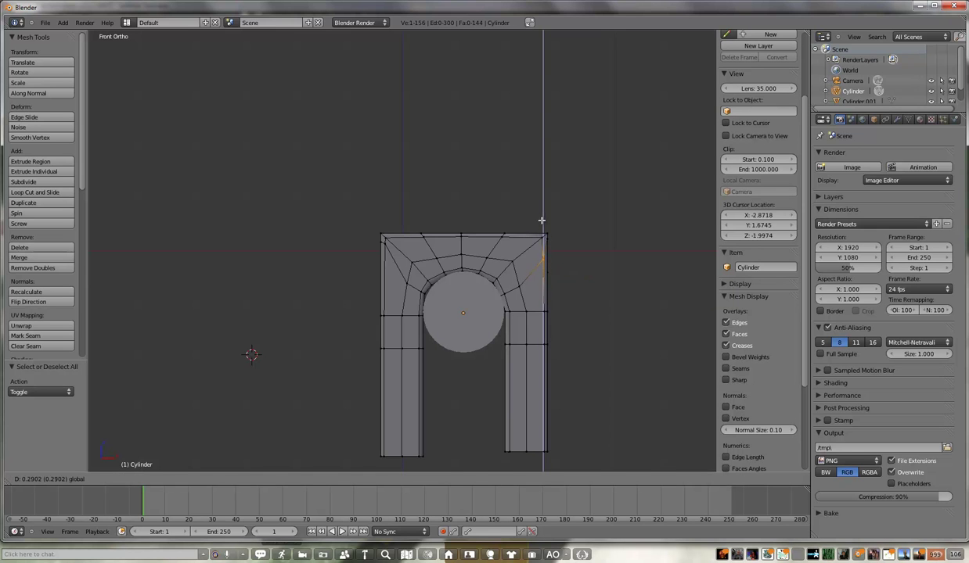
{"action": "left_click", "coordinate": [539, 210]}
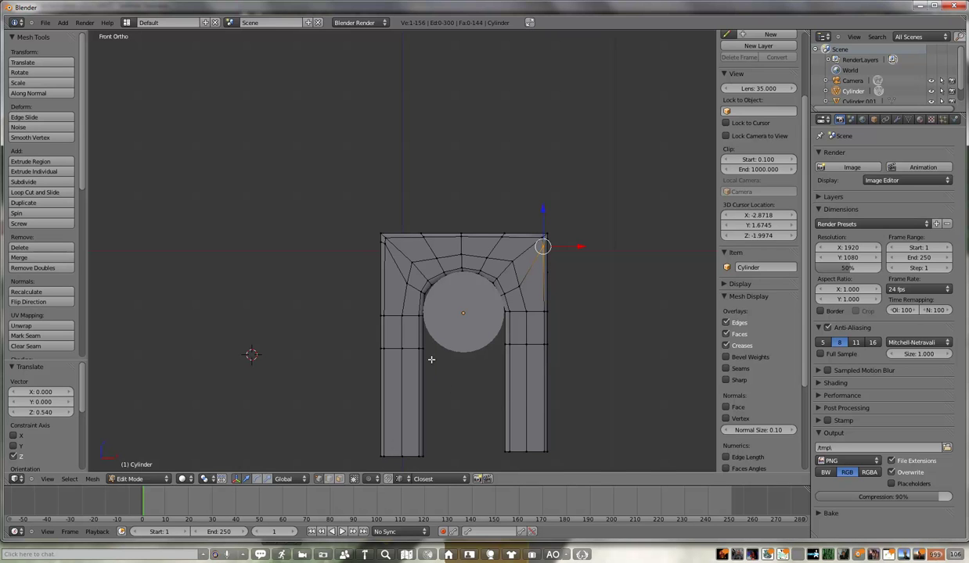
Nudge one inner-arch vertex slightly, 0.020 on X and −0.020 on Z
{"action": "key", "text": "a"}
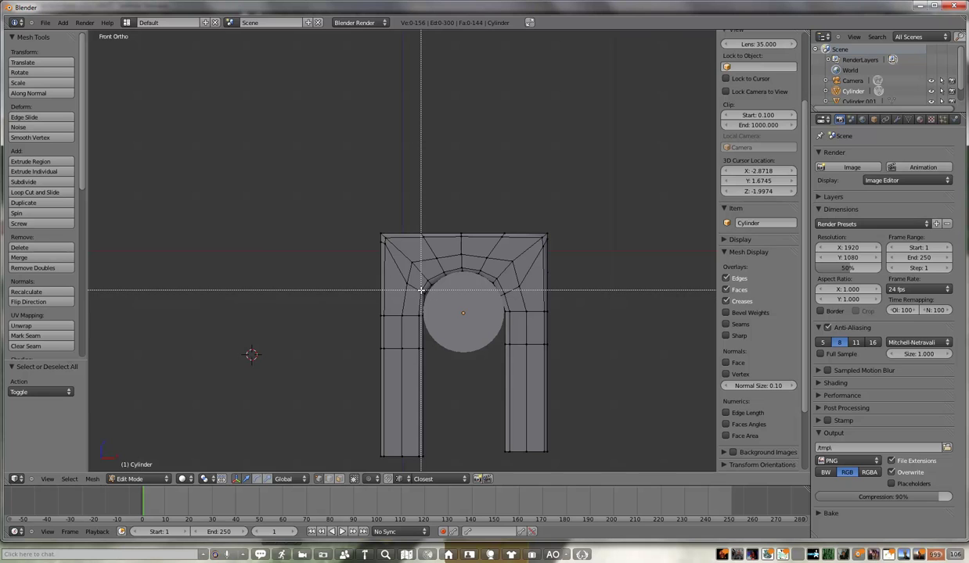
{"action": "left_click", "coordinate": [422, 291]}
{"action": "right_click", "coordinate": [424, 295]}
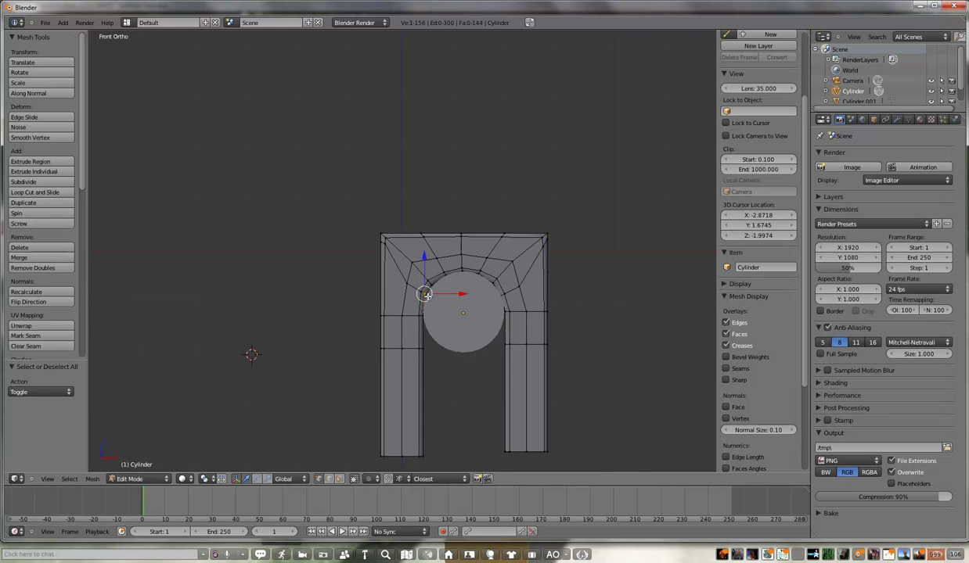
{"action": "key", "text": "g"}
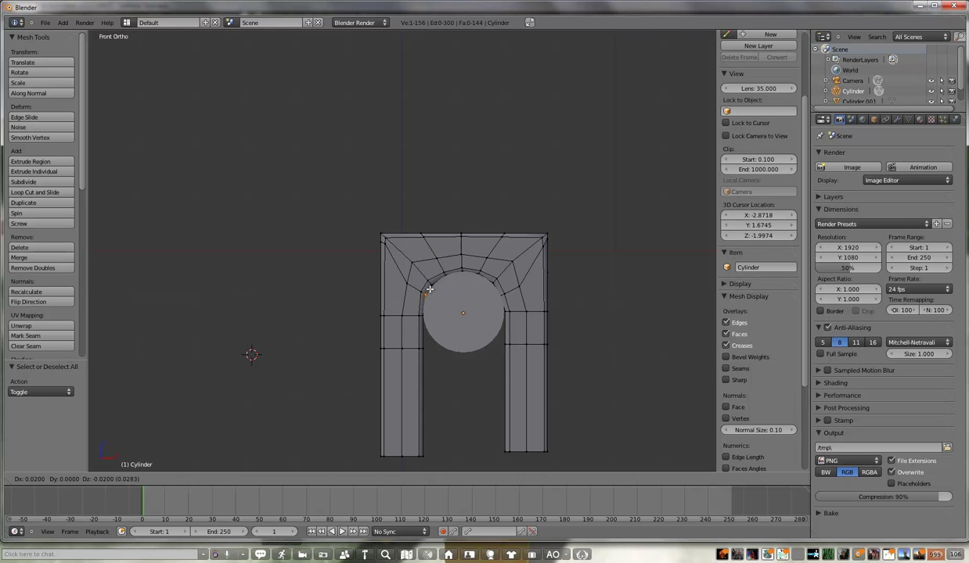
{"action": "left_click", "coordinate": [430, 289]}
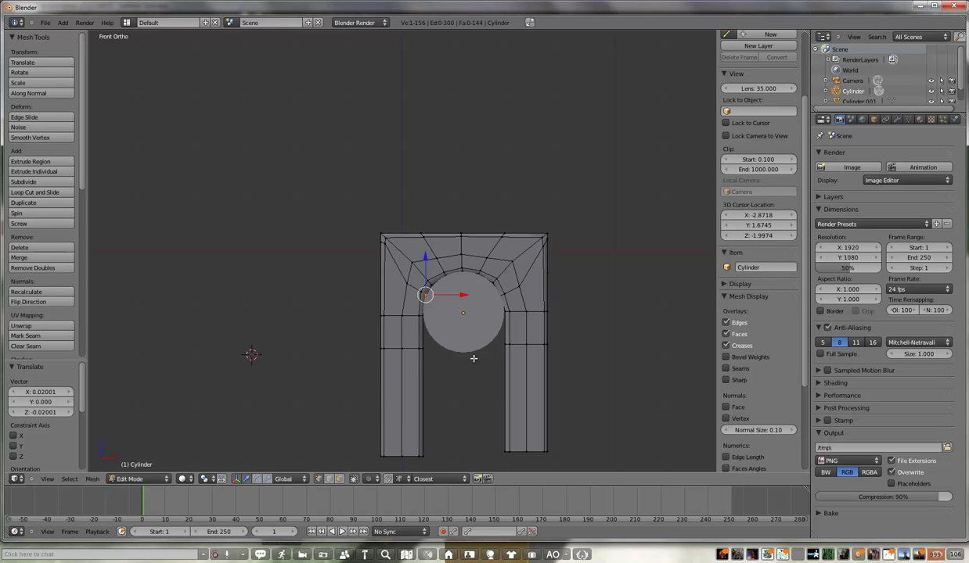
Lower both legs' bottom vertex row by 1.991 on Z, then return to Object Mode
{"action": "key", "text": "a"}
{"action": "key", "text": "b"}
{"action": "left_click_drag", "start_coordinate": [364, 340], "coordinate": [565, 364]}
{"action": "key", "text": "g"}
{"action": "key", "text": "z"}
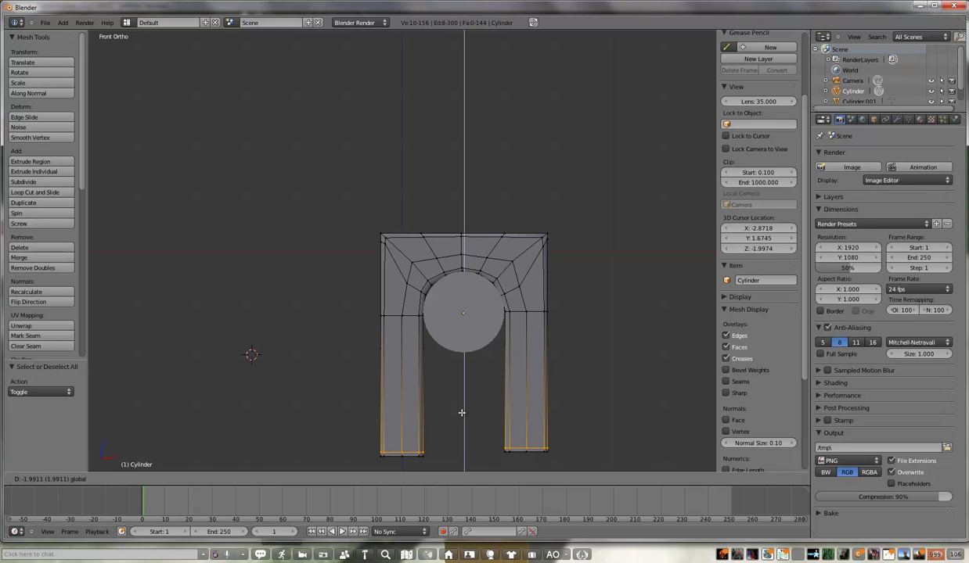
{"action": "left_click", "coordinate": [462, 412]}
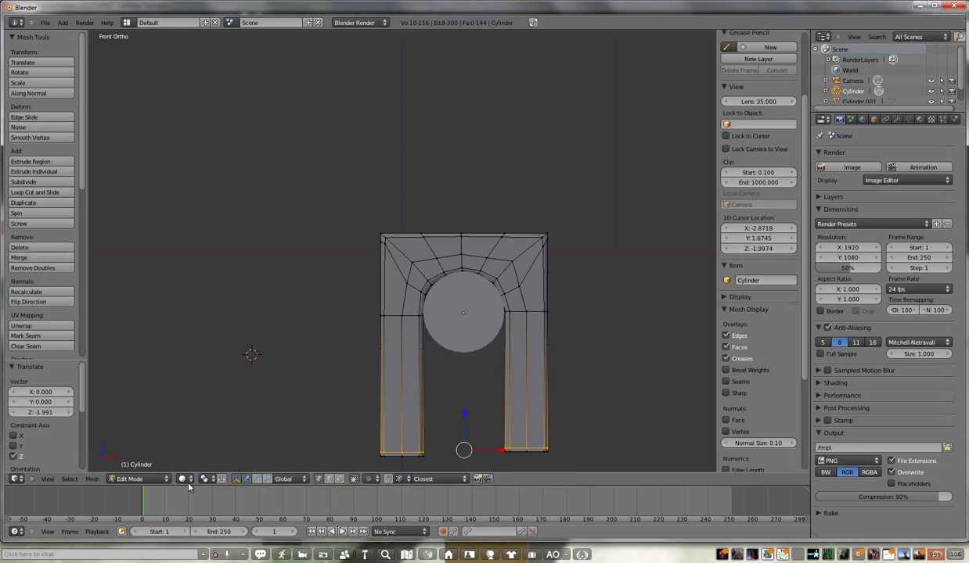
{"action": "key", "text": "Tab"}
Convert the arch to a sculpty and split the view, making the right half a UV/Image Editor
{"action": "left_click", "coordinate": [96, 478]}
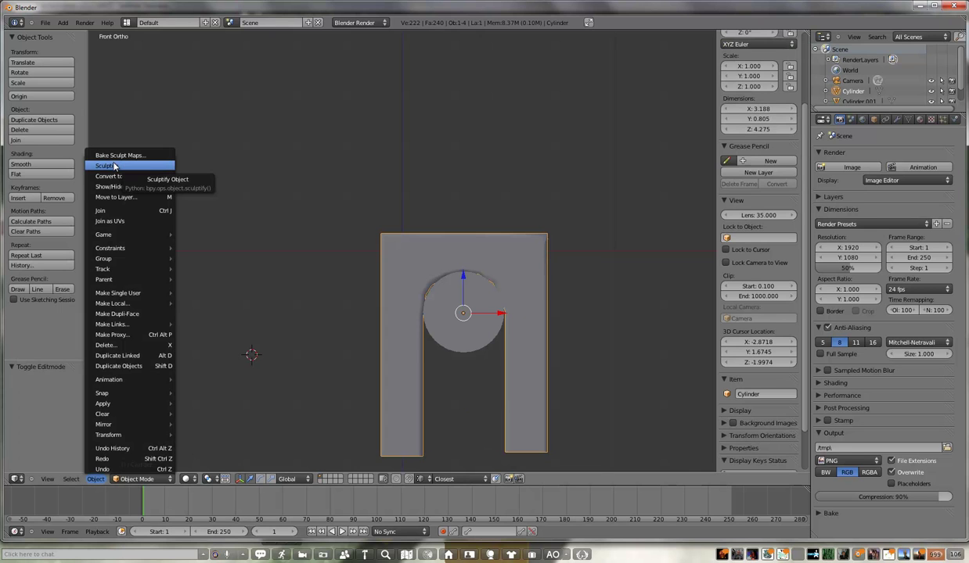
{"action": "left_click", "coordinate": [117, 167]}
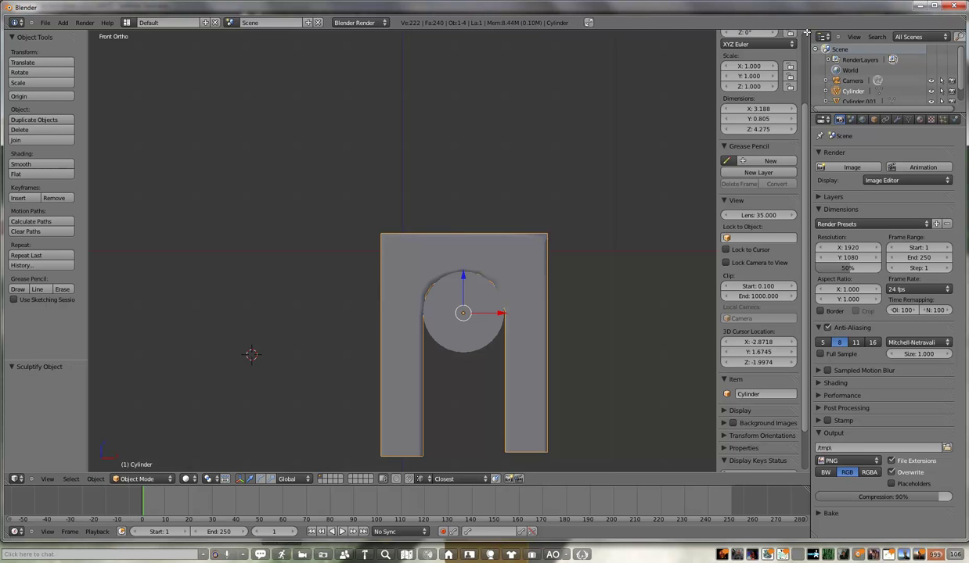
{"action": "left_click_drag", "start_coordinate": [802, 32], "coordinate": [504, 313]}
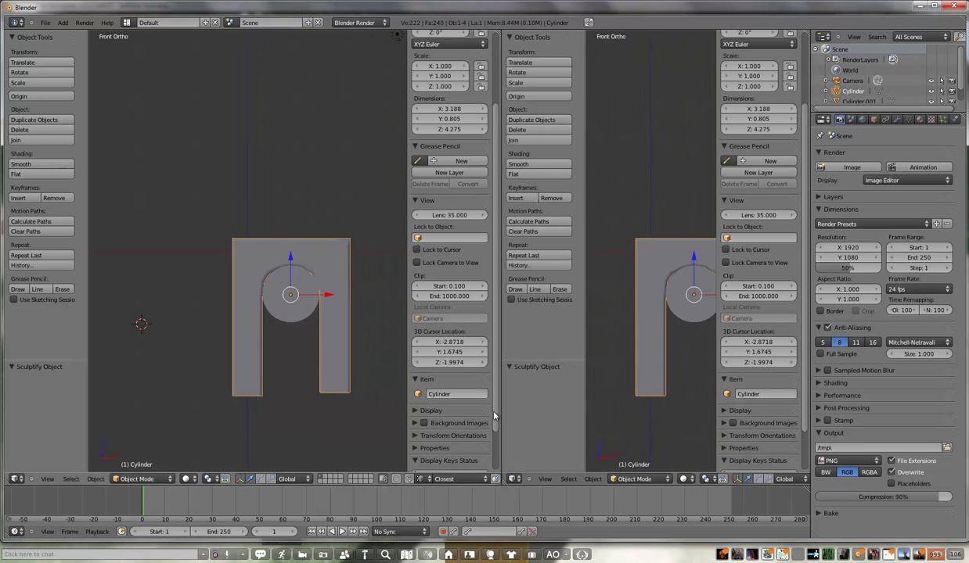
{"action": "left_click", "coordinate": [513, 479]}
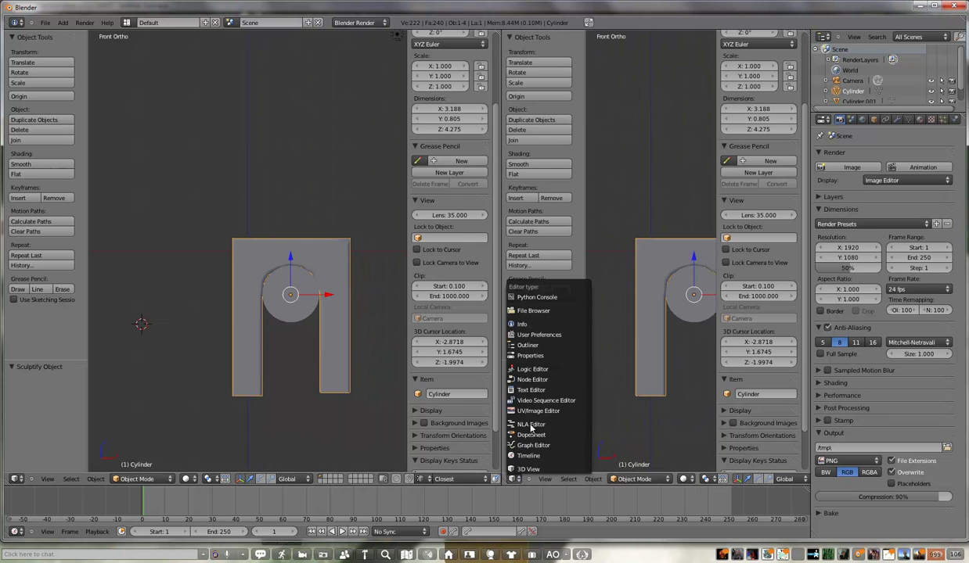
{"action": "left_click", "coordinate": [517, 399]}
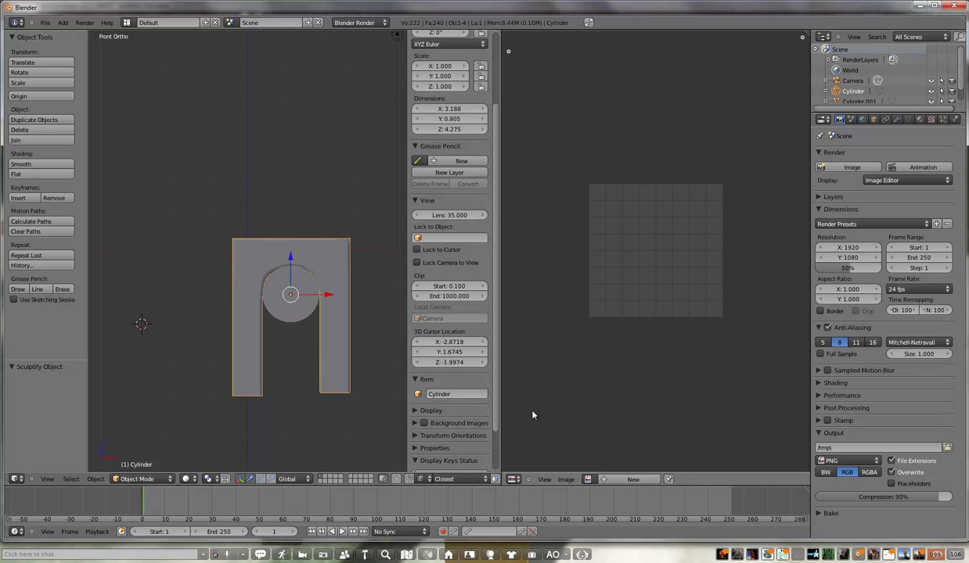
Bake the arch's sculpt map and list the available images to display
{"action": "left_click", "coordinate": [94, 481]}
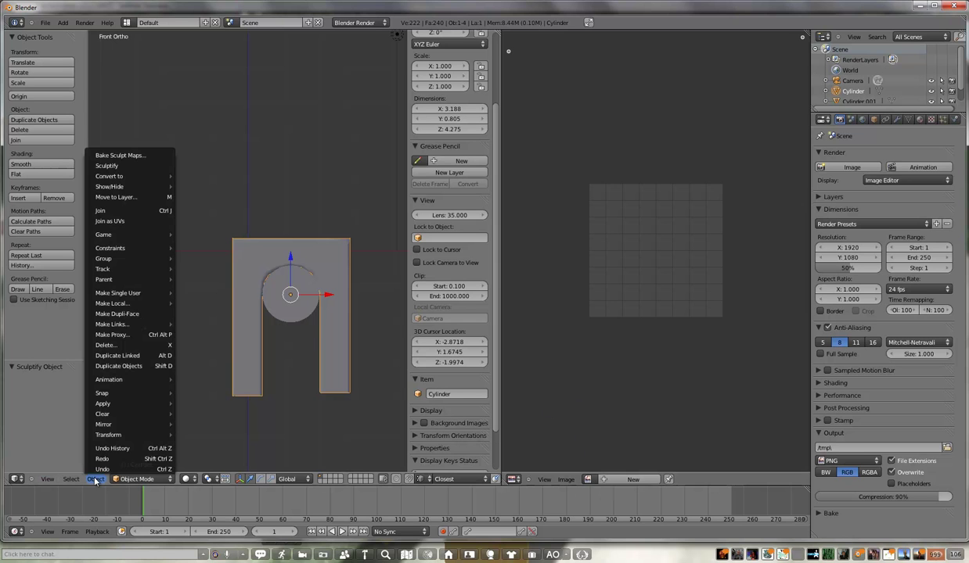
{"action": "left_click", "coordinate": [118, 159]}
{"action": "left_click", "coordinate": [115, 224]}
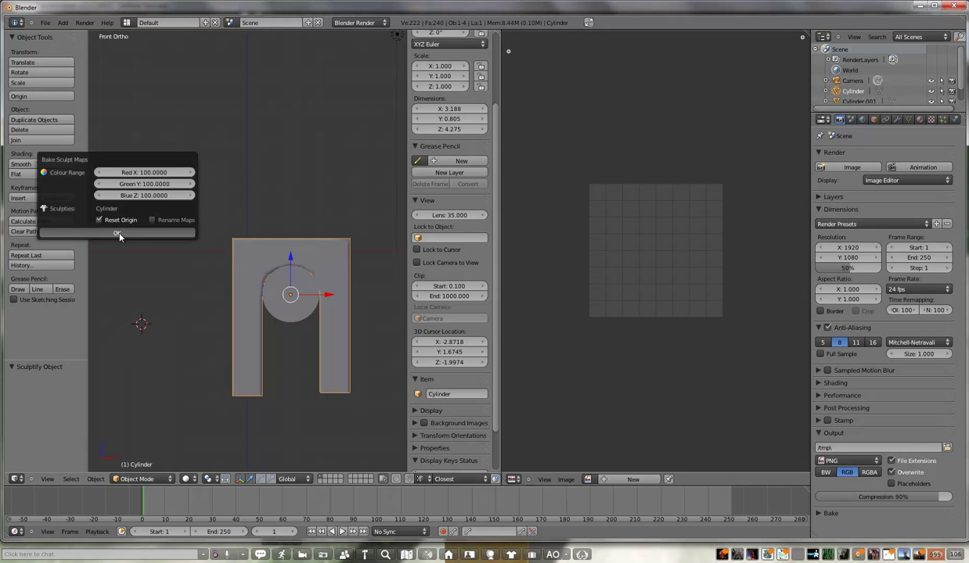
{"action": "left_click", "coordinate": [588, 479]}
Zoom in on the Cylinder.001 map, import it as sculpty Cylinder.003, and enter Edit Mode
{"action": "left_click", "coordinate": [609, 379]}
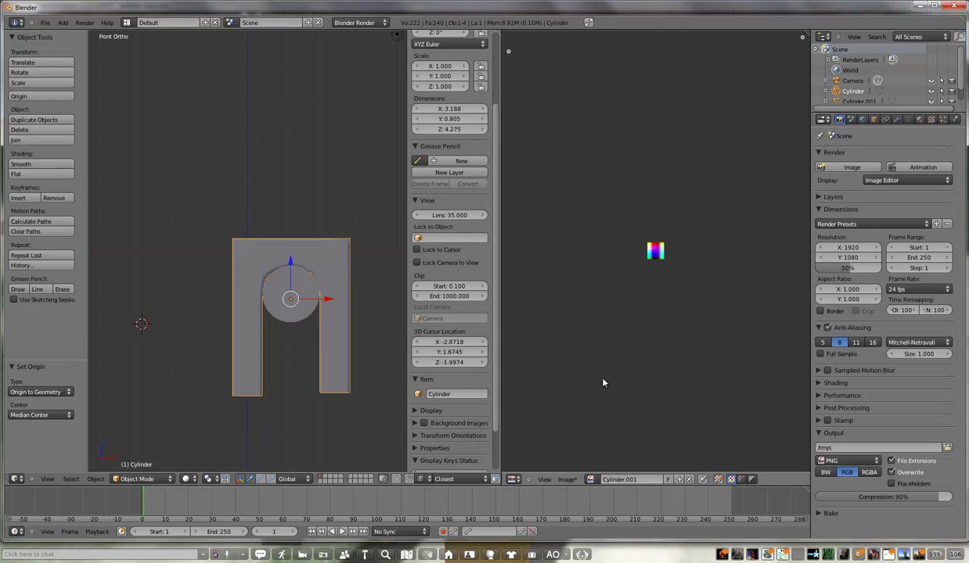
{"action": "scroll", "coordinate": [629, 308], "scroll_direction": "up", "scroll_amount": 2}
{"action": "scroll", "coordinate": [629, 304], "scroll_direction": "up", "scroll_amount": 9}
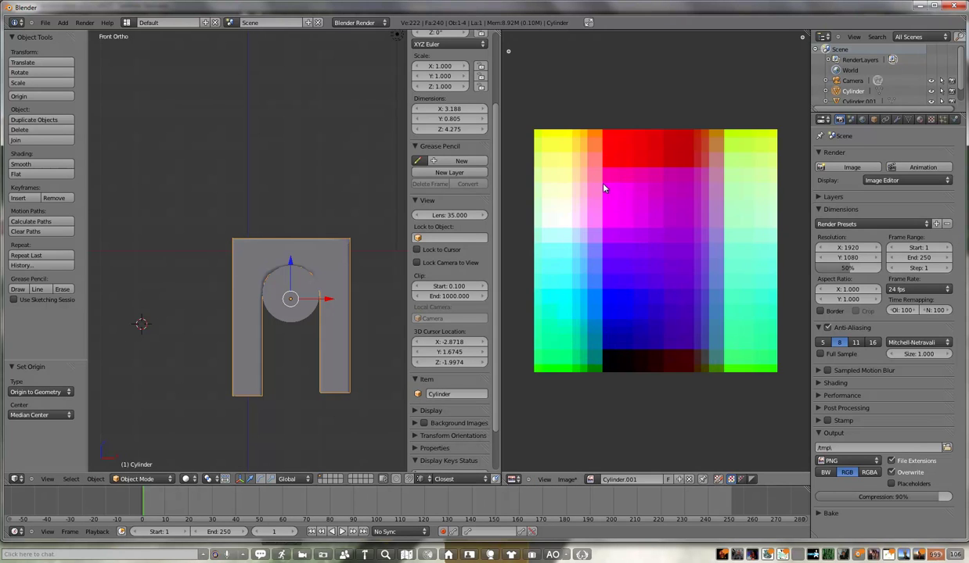
{"action": "left_click", "coordinate": [566, 479]}
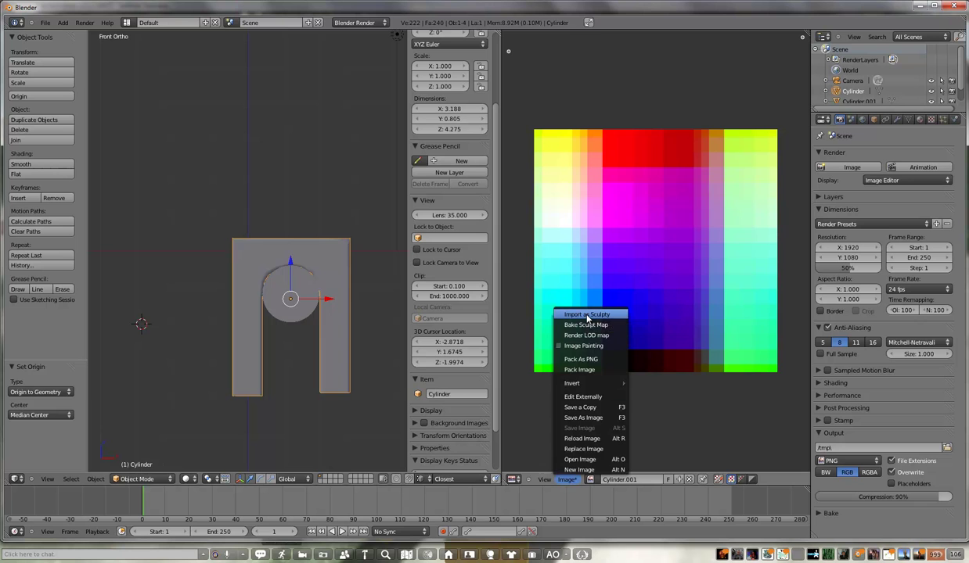
{"action": "left_click", "coordinate": [587, 315]}
{"action": "key", "text": "Tab"}
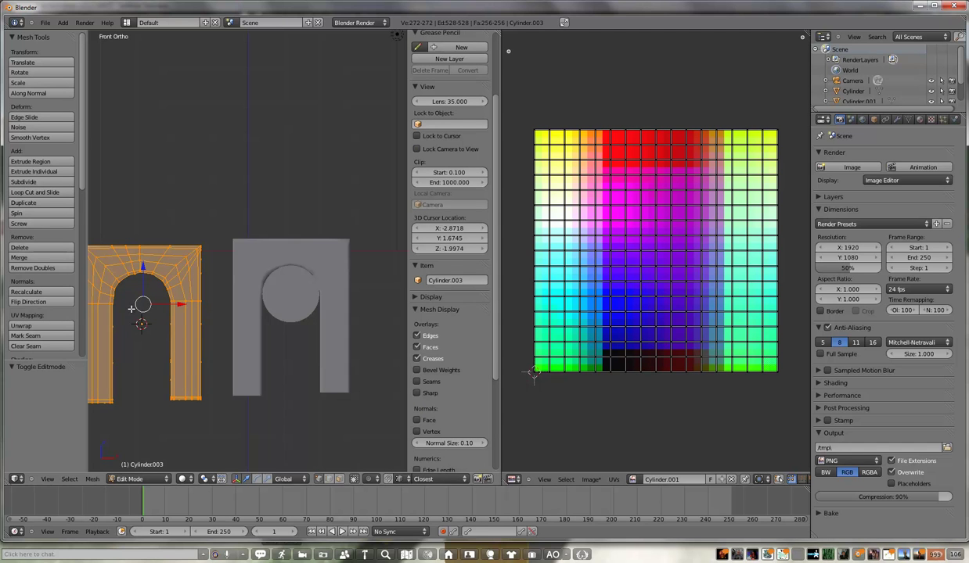
Shift the imported sculpty along X and compare it with the original arch from several angles
{"action": "left_click_drag", "start_coordinate": [179, 304], "coordinate": [187, 306]}
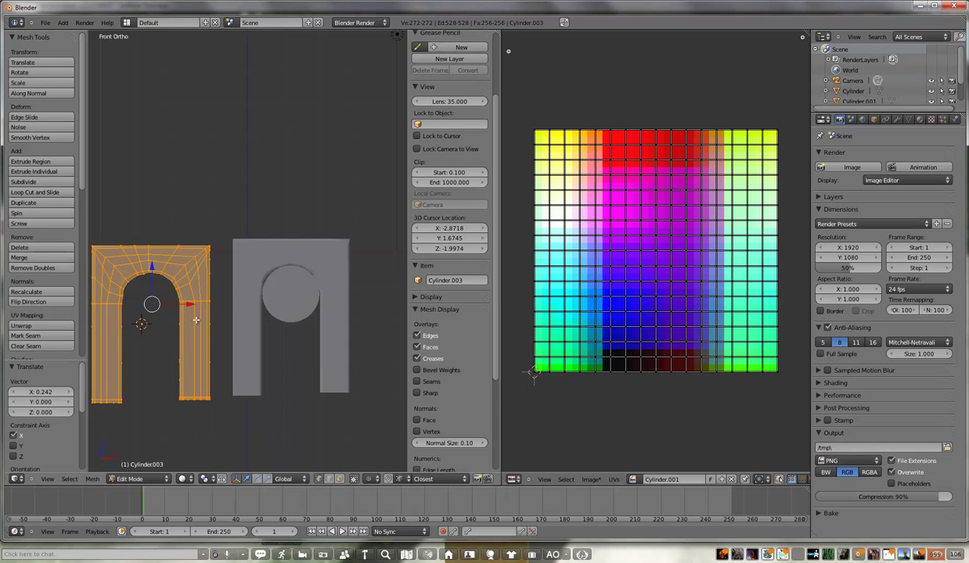
{"action": "mouse_move", "coordinate": [195, 320]}
{"action": "middle_mouse_down"}
{"action": "mouse_move", "coordinate": [237, 334]}
{"action": "mouse_move", "coordinate": [279, 290]}
{"action": "mouse_move", "coordinate": [290, 342]}
{"action": "mouse_move", "coordinate": [246, 291]}
{"action": "mouse_move", "coordinate": [255, 269]}
{"action": "middle_mouse_up"}
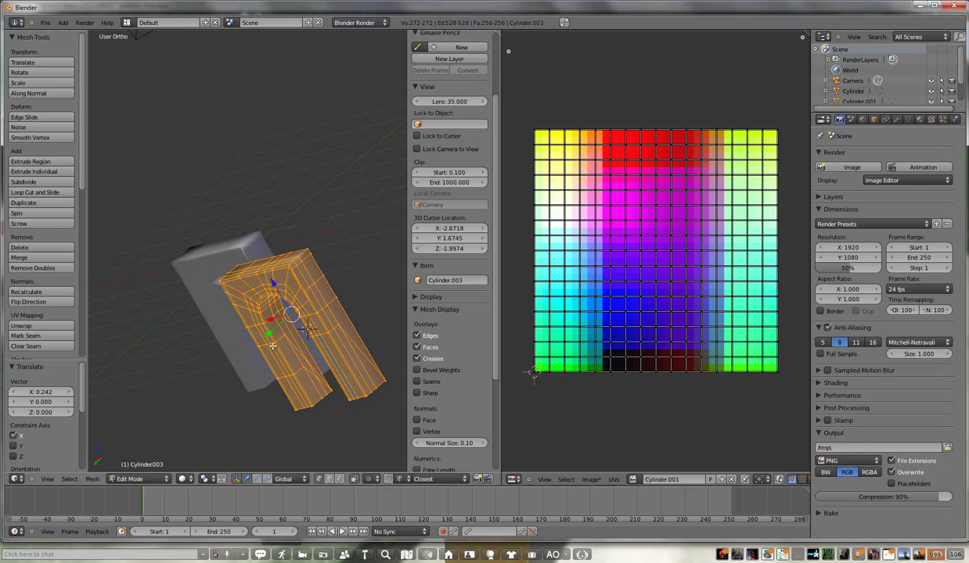
{"action": "mouse_move", "coordinate": [294, 361]}
{"action": "middle_mouse_down"}
{"action": "mouse_move", "coordinate": [256, 378]}
{"action": "mouse_move", "coordinate": [227, 364]}
{"action": "mouse_move", "coordinate": [240, 369]}
{"action": "middle_mouse_up"}
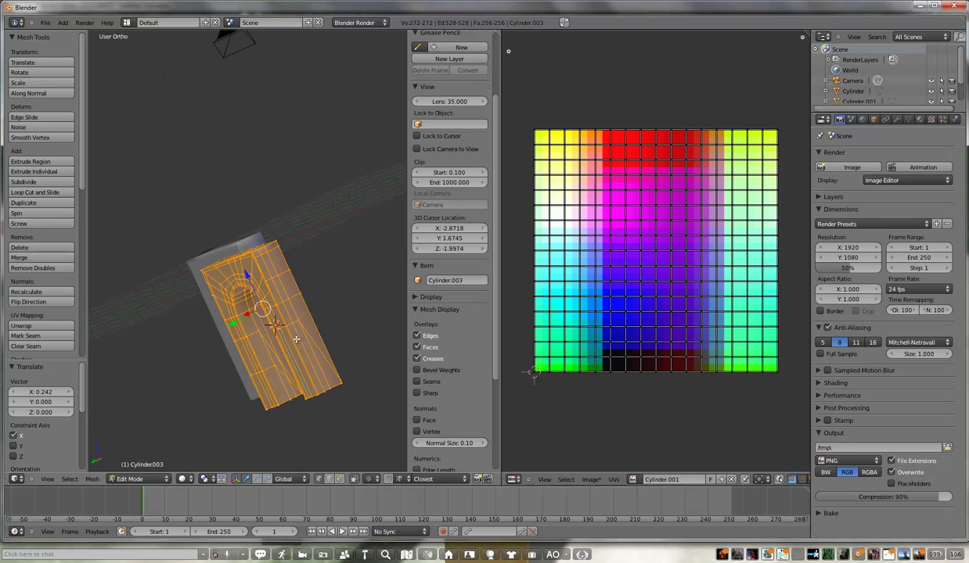
{"action": "middle_click_drag", "start_coordinate": [301, 355], "coordinate": [318, 351]}
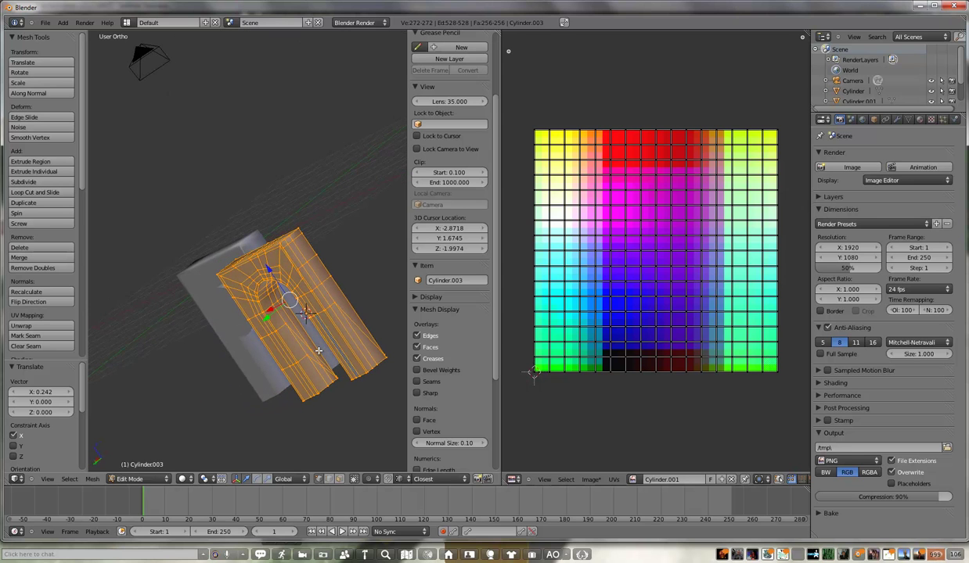
{"action": "key", "text": "KP_1"}
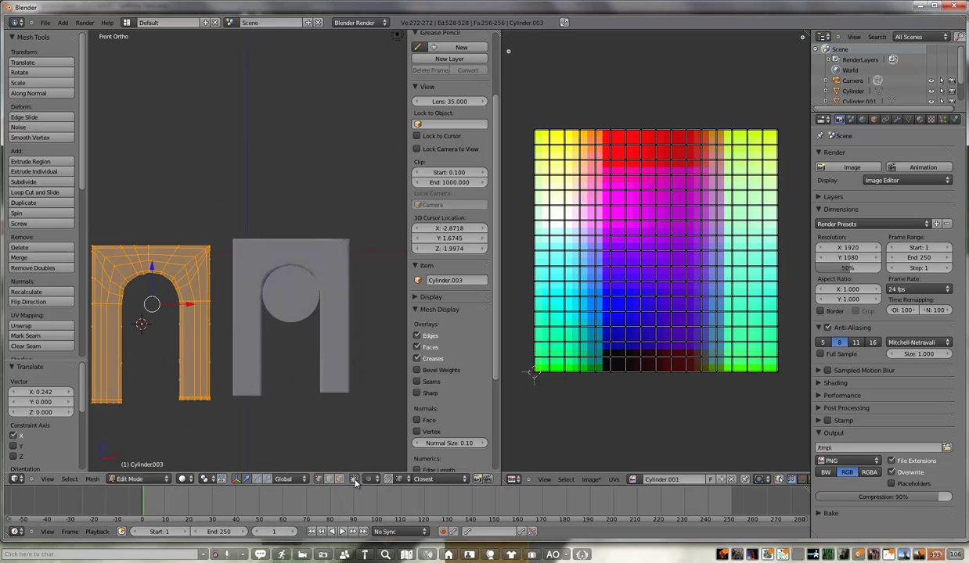
{"action": "mouse_move", "coordinate": [190, 344]}
{"action": "middle_mouse_down"}
{"action": "mouse_move", "coordinate": [239, 335]}
{"action": "mouse_move", "coordinate": [210, 362]}
{"action": "mouse_move", "coordinate": [272, 321]}
{"action": "mouse_move", "coordinate": [270, 247]}
{"action": "mouse_move", "coordinate": [270, 284]}
{"action": "mouse_move", "coordinate": [210, 354]}
{"action": "middle_mouse_up"}
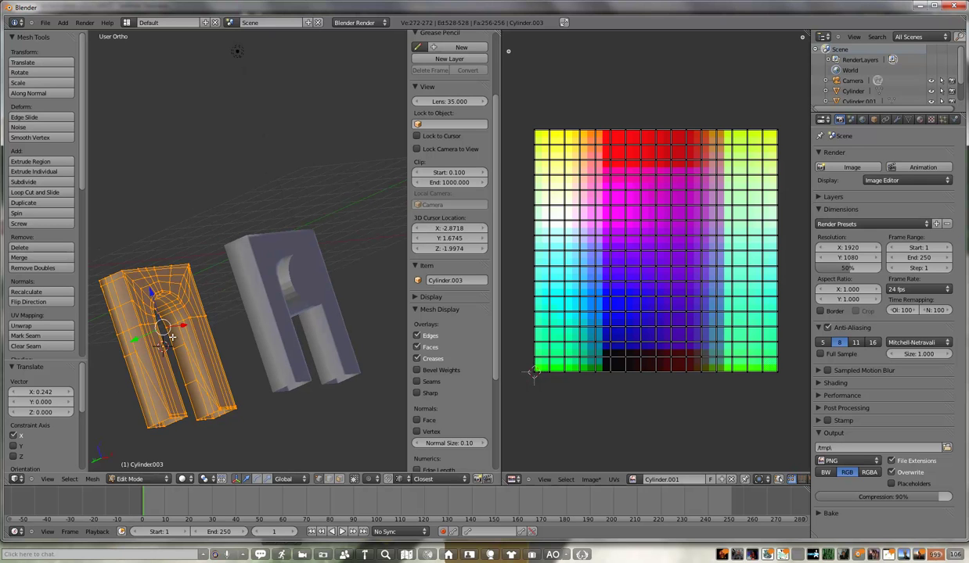
{"action": "mouse_move", "coordinate": [159, 354]}
{"action": "middle_mouse_down"}
{"action": "mouse_move", "coordinate": [266, 274]}
{"action": "mouse_move", "coordinate": [291, 272]}
{"action": "middle_mouse_up"}
{"action": "middle_click_drag", "start_coordinate": [375, 201], "coordinate": [378, 281]}
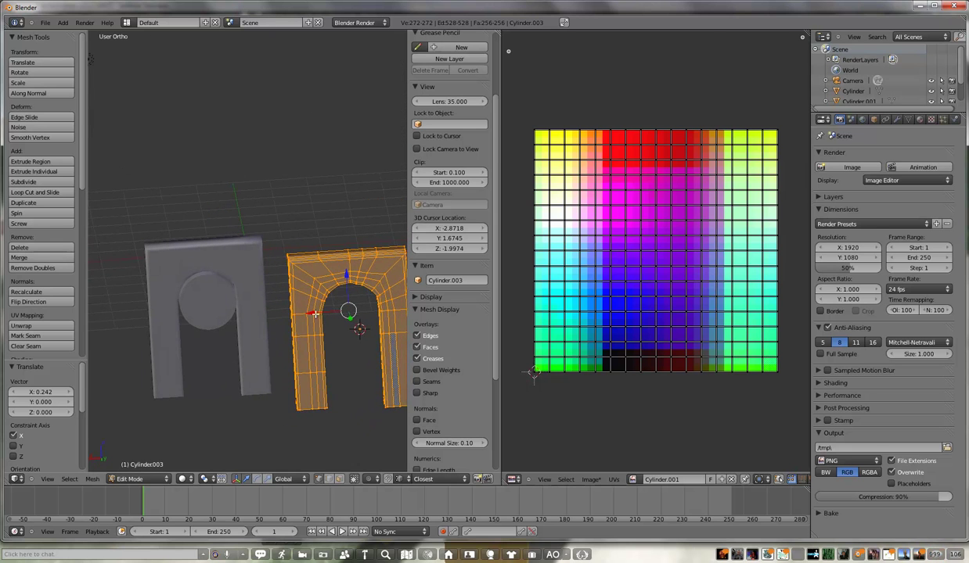
Move the imported mesh along X, then delete all of its vertices
{"action": "key", "text": "g"}
{"action": "key", "text": "x"}
{"action": "left_click", "coordinate": [273, 310]}
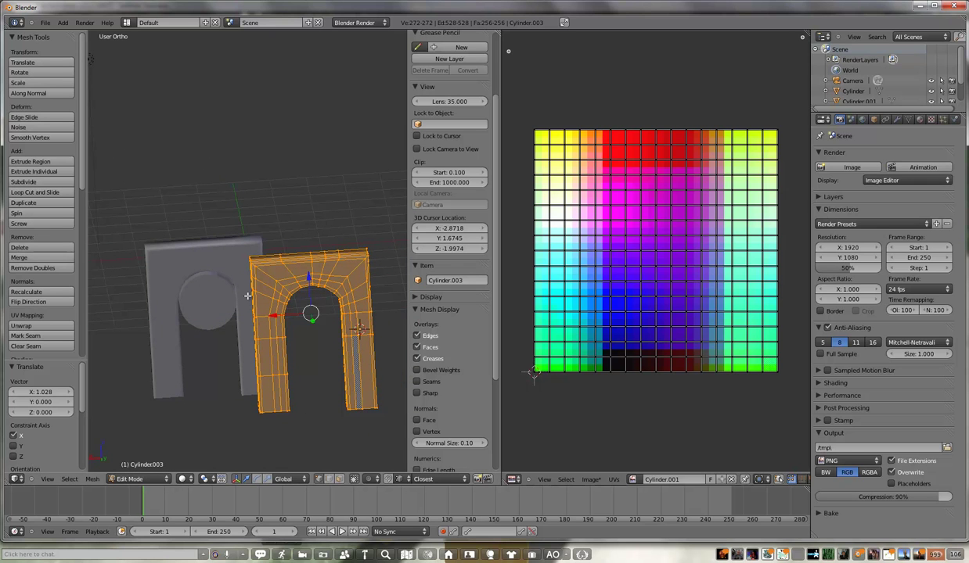
{"action": "key", "text": "x"}
{"action": "left_click", "coordinate": [255, 306]}
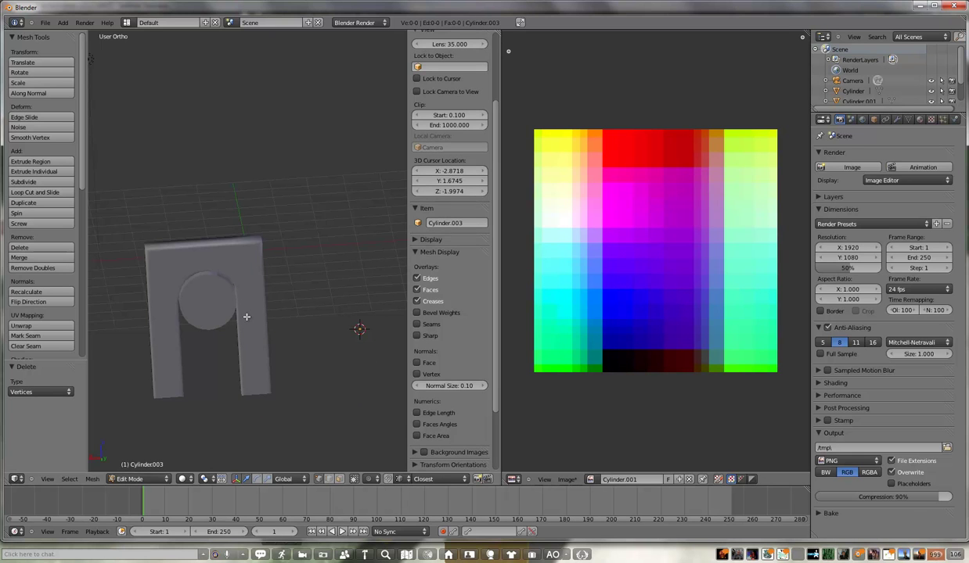
Return to Object Mode, select the original Cylinder arch, and enter Edit Mode
{"action": "key", "text": "Tab"}
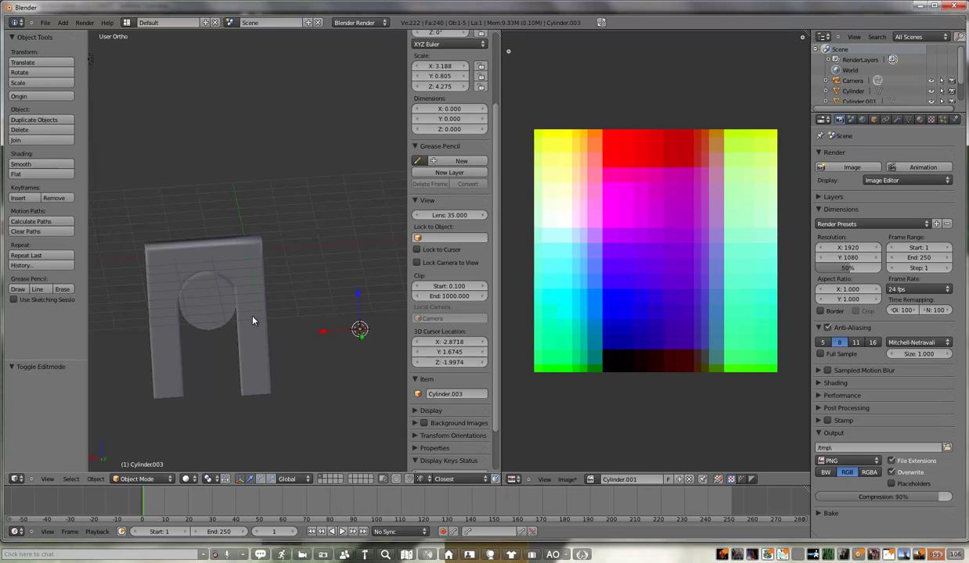
{"action": "right_click", "coordinate": [254, 313]}
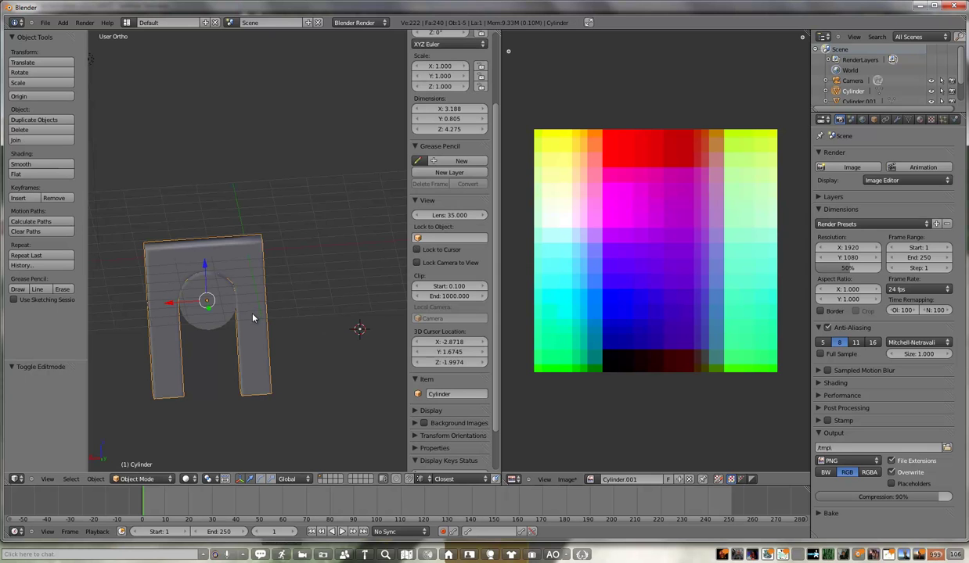
{"action": "key", "text": "Tab"}
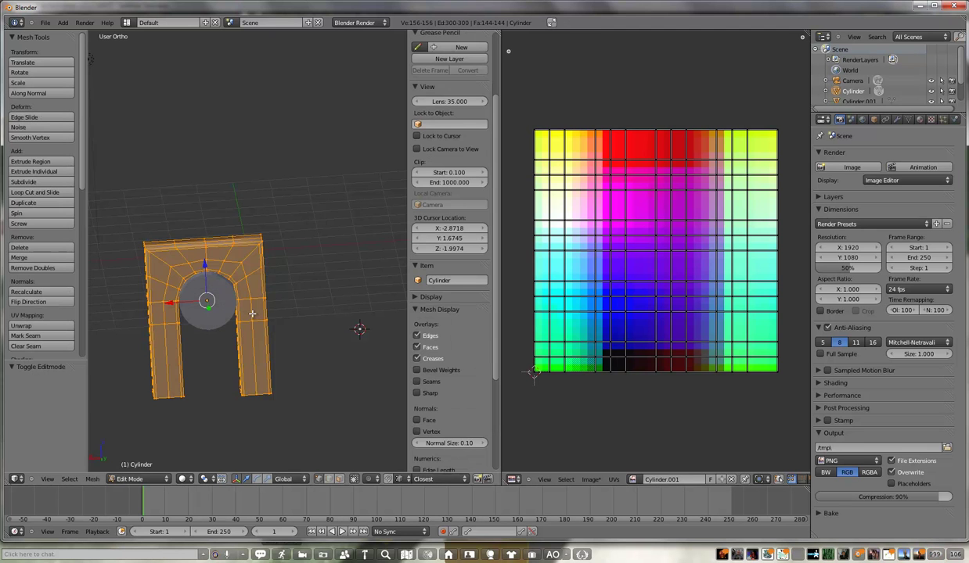
Orbit around the Cylinder arch to inspect it from the side, obliquely and front-on
{"action": "middle_click_drag", "start_coordinate": [253, 313], "coordinate": [146, 323]}
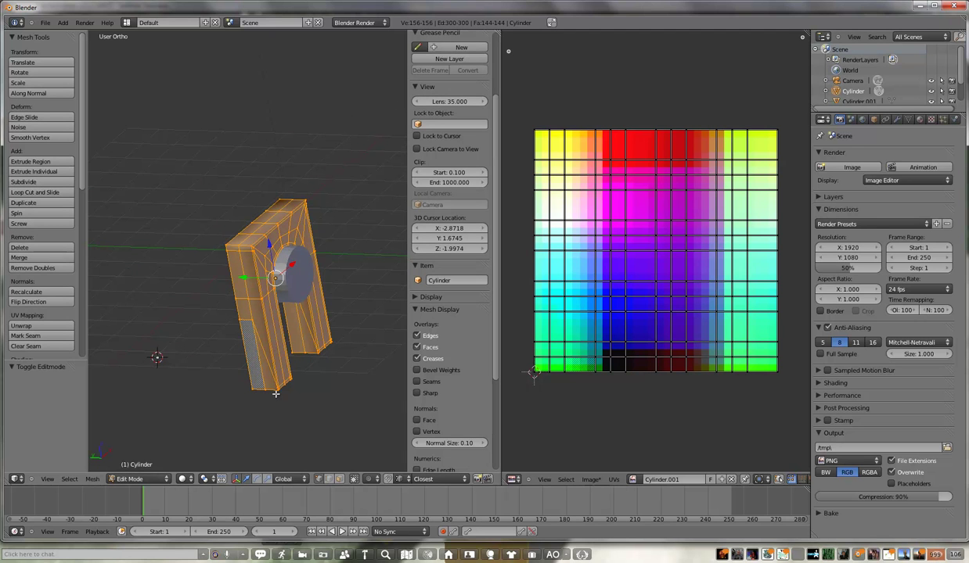
{"action": "middle_click_drag", "start_coordinate": [257, 310], "coordinate": [331, 268]}
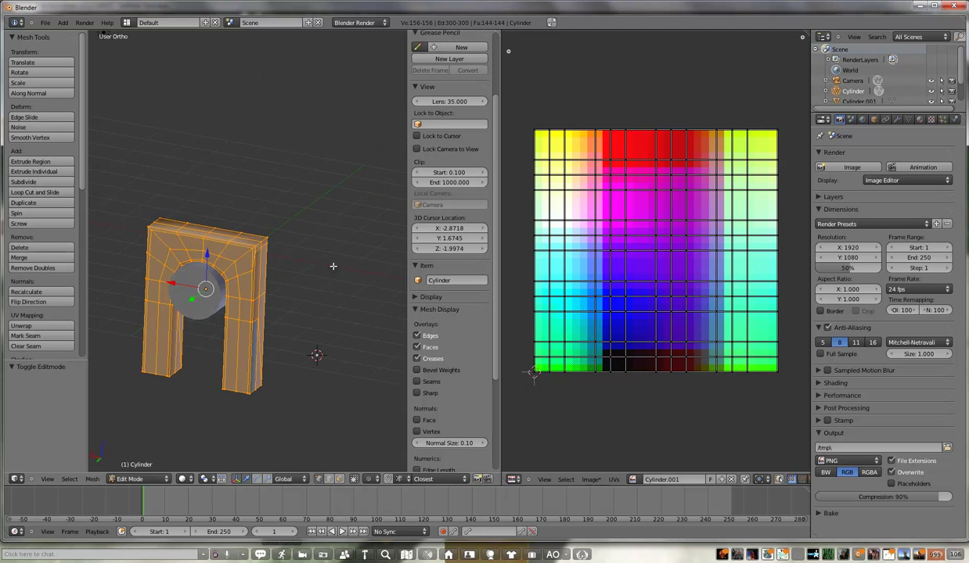
{"action": "mouse_move", "coordinate": [246, 312]}
{"action": "middle_mouse_down"}
{"action": "mouse_move", "coordinate": [153, 320]}
{"action": "mouse_move", "coordinate": [252, 329]}
{"action": "mouse_move", "coordinate": [173, 315]}
{"action": "middle_mouse_up"}
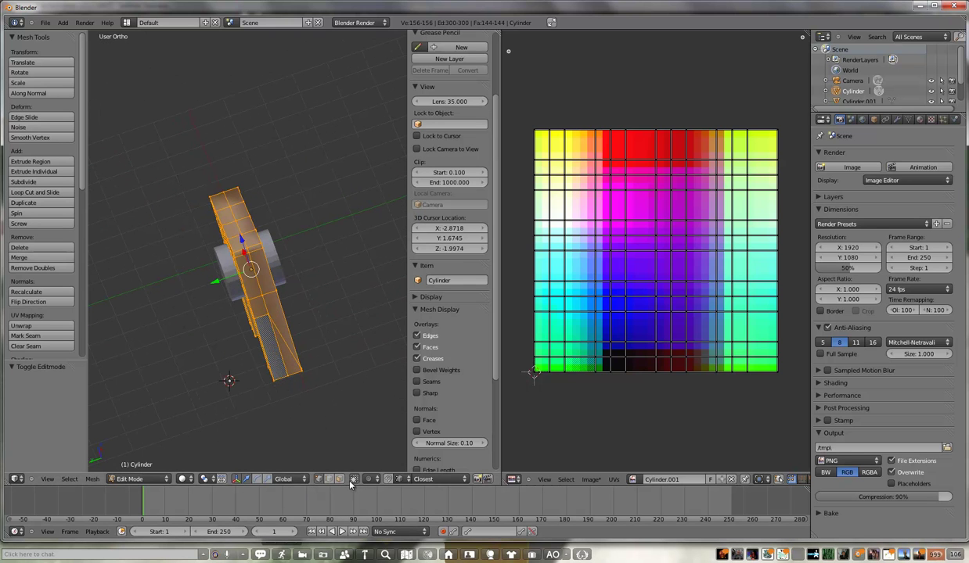
{"action": "mouse_move", "coordinate": [228, 272]}
{"action": "middle_mouse_down"}
{"action": "mouse_move", "coordinate": [272, 229]}
{"action": "mouse_move", "coordinate": [249, 226]}
{"action": "middle_mouse_up"}
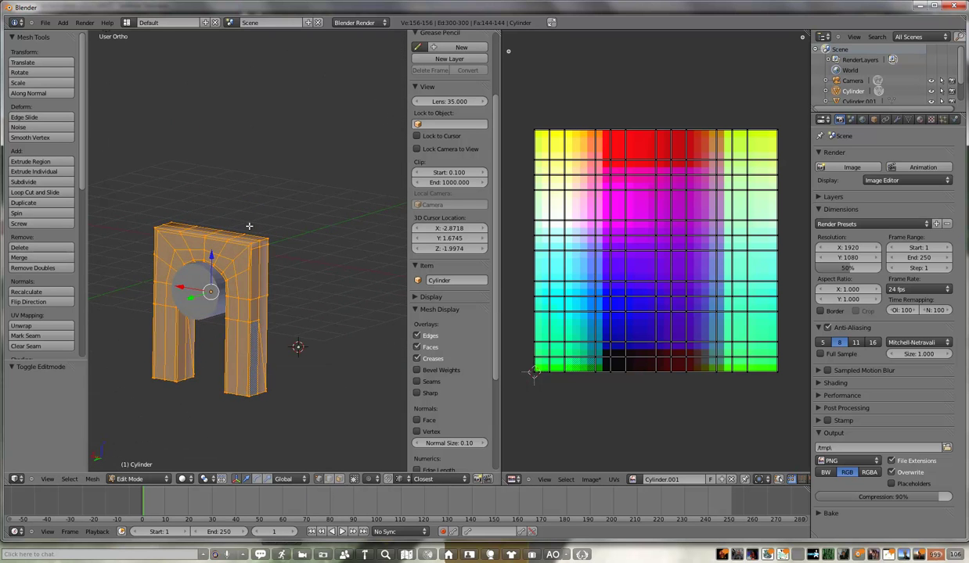
{"action": "mouse_move", "coordinate": [170, 323]}
{"action": "middle_mouse_down"}
{"action": "mouse_move", "coordinate": [189, 308]}
{"action": "mouse_move", "coordinate": [191, 254]}
{"action": "mouse_move", "coordinate": [178, 254]}
{"action": "middle_mouse_up"}
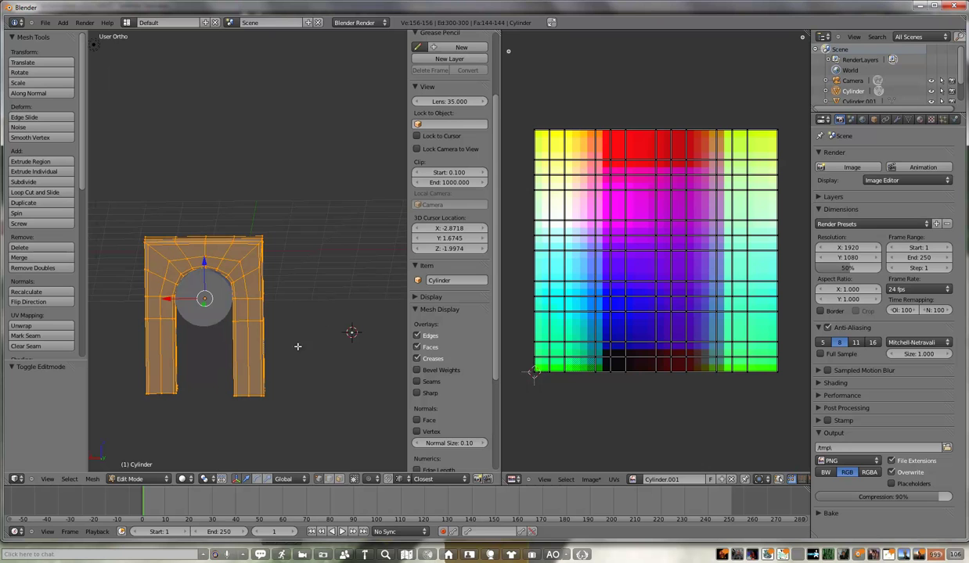